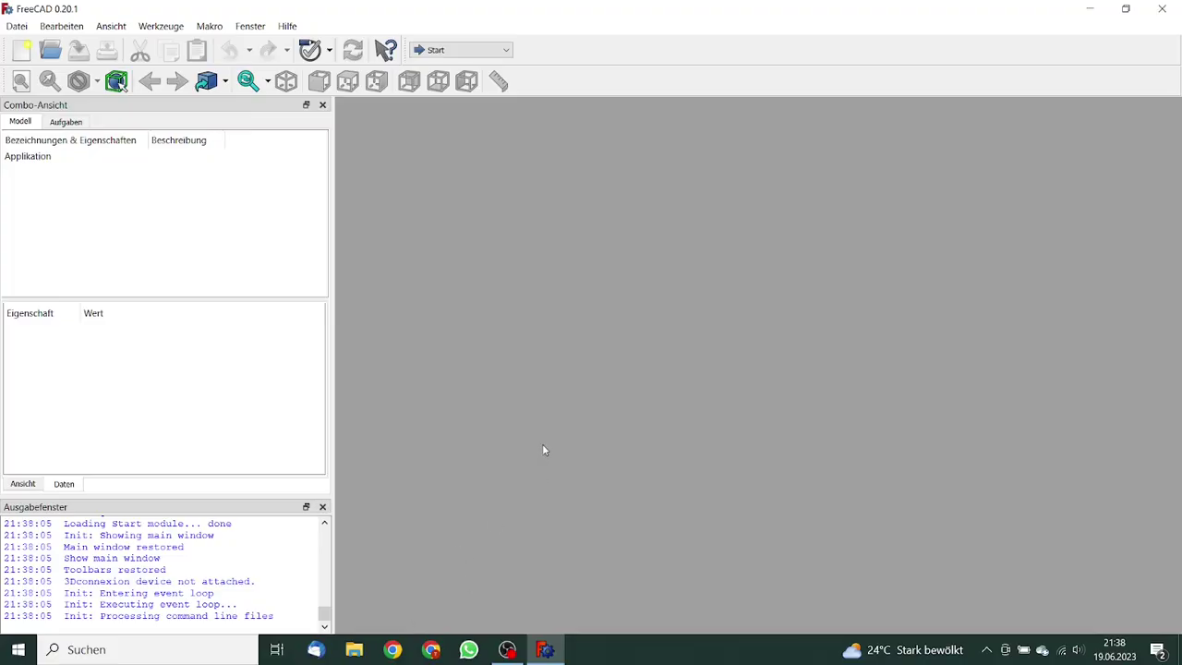
Step: Switch to the Part Design workbench, create a new document and start a sketch on the XY plane
click(506, 50)
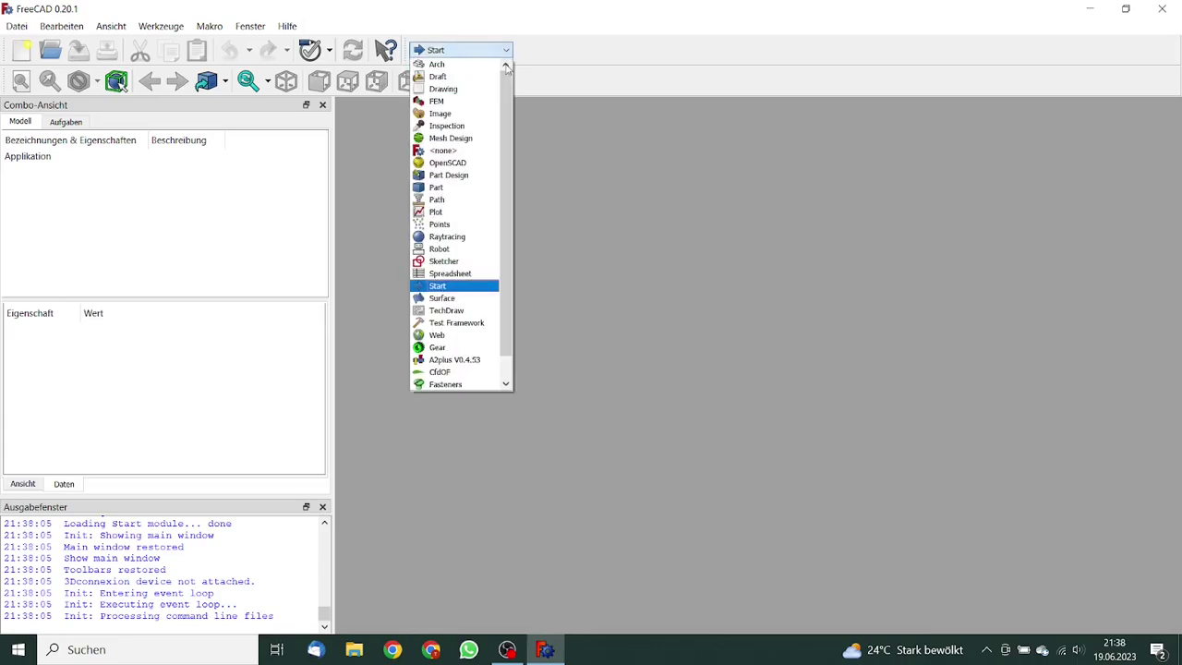
click(481, 175)
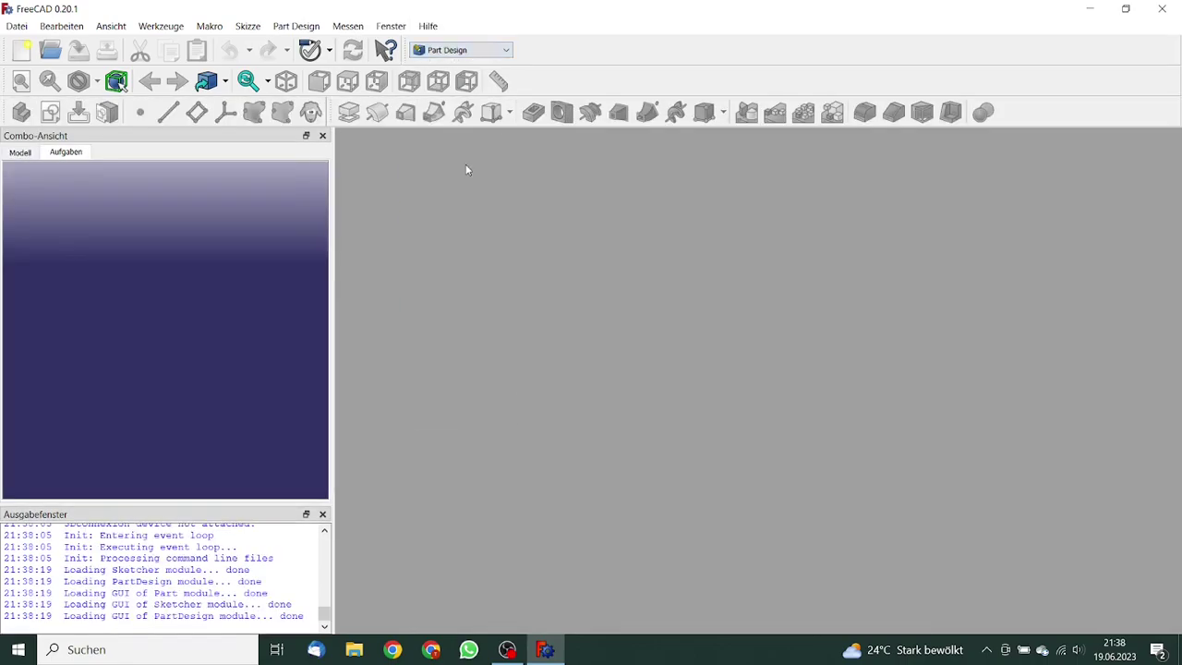
click(22, 53)
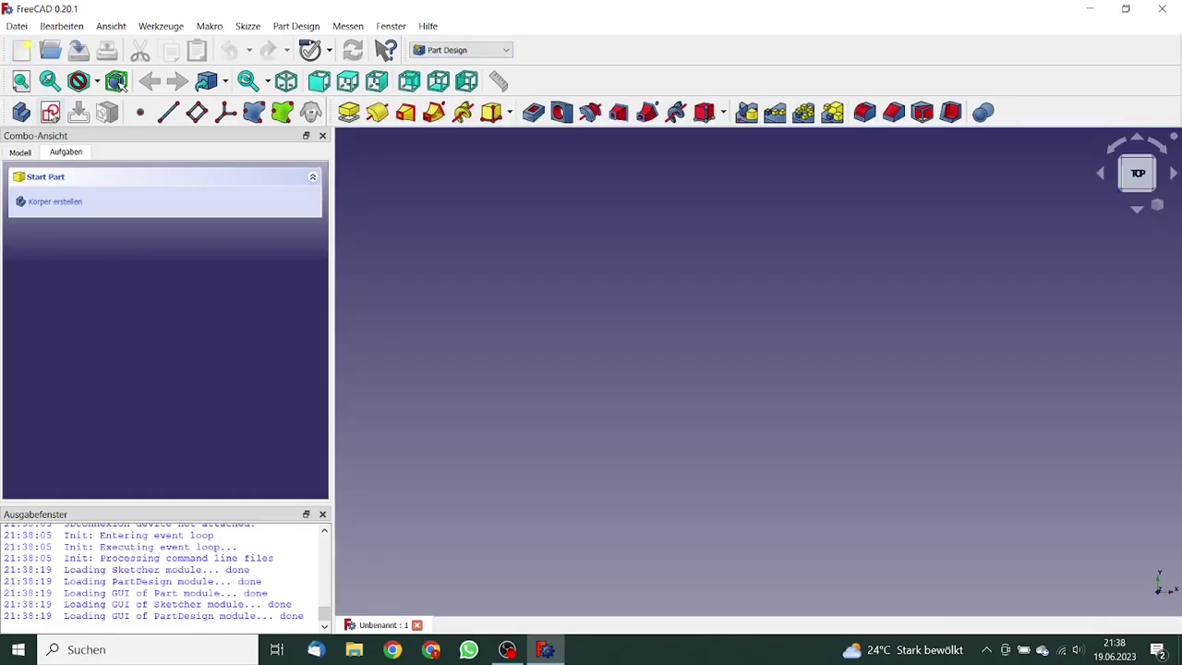
click(51, 113)
click(122, 247)
click(149, 187)
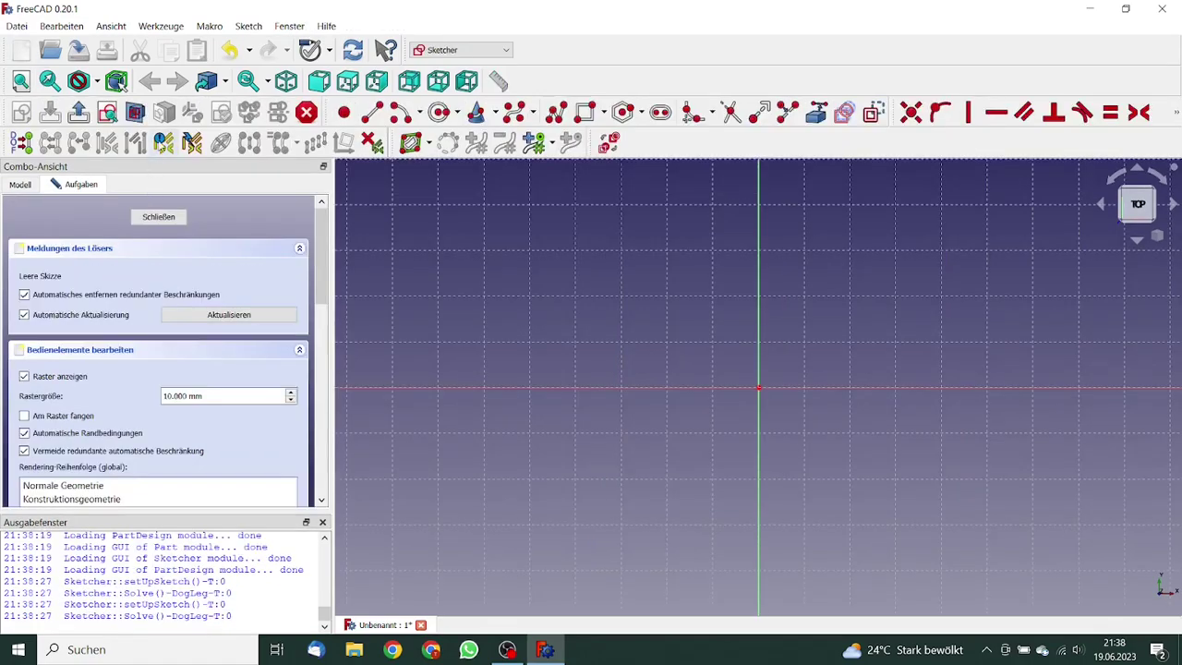
Step: Draw an open polyline for a block about 40 mm wide, tapering to a neck with both open ends on the horizontal axis
click(557, 112)
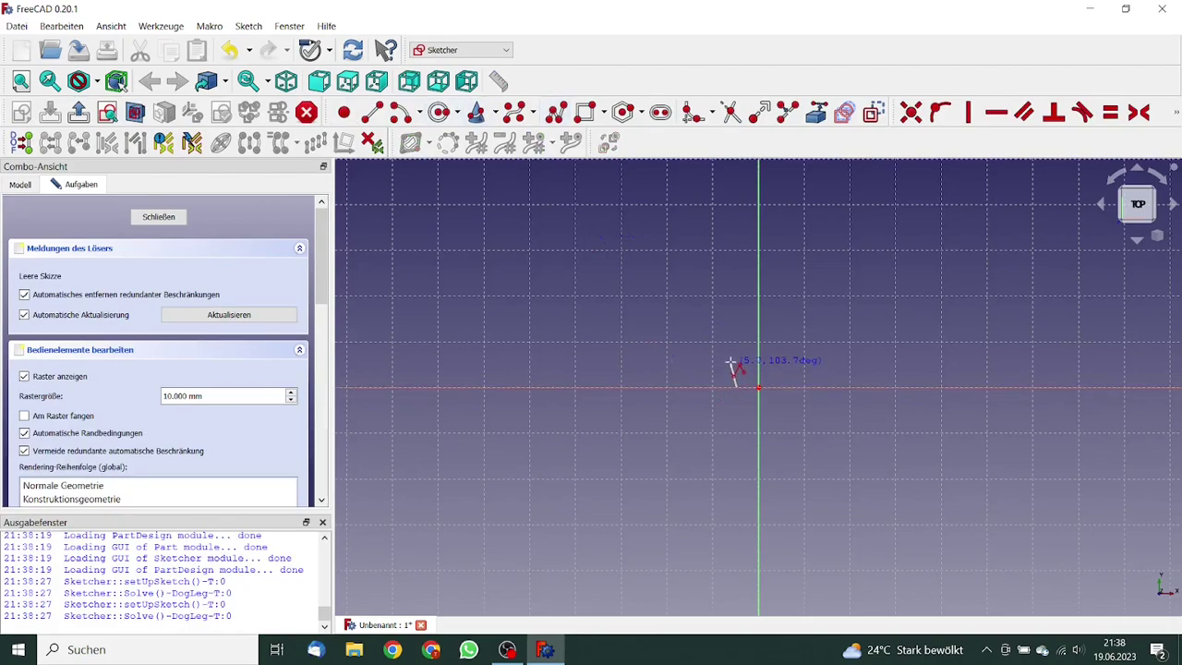
click(734, 374)
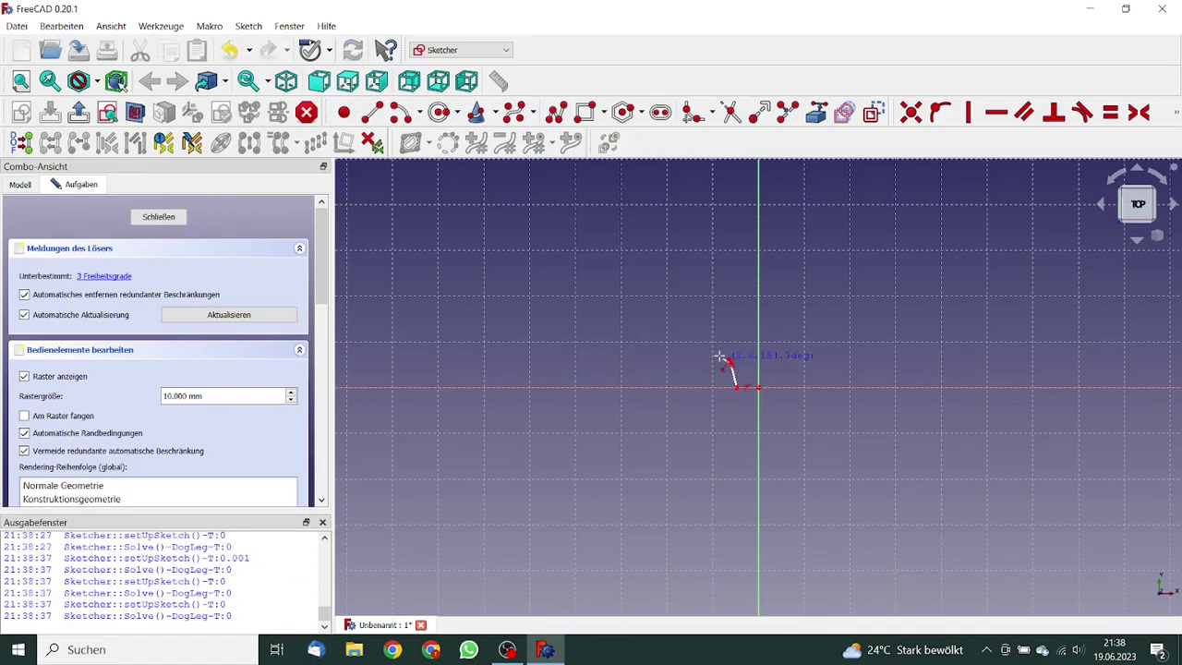
click(671, 354)
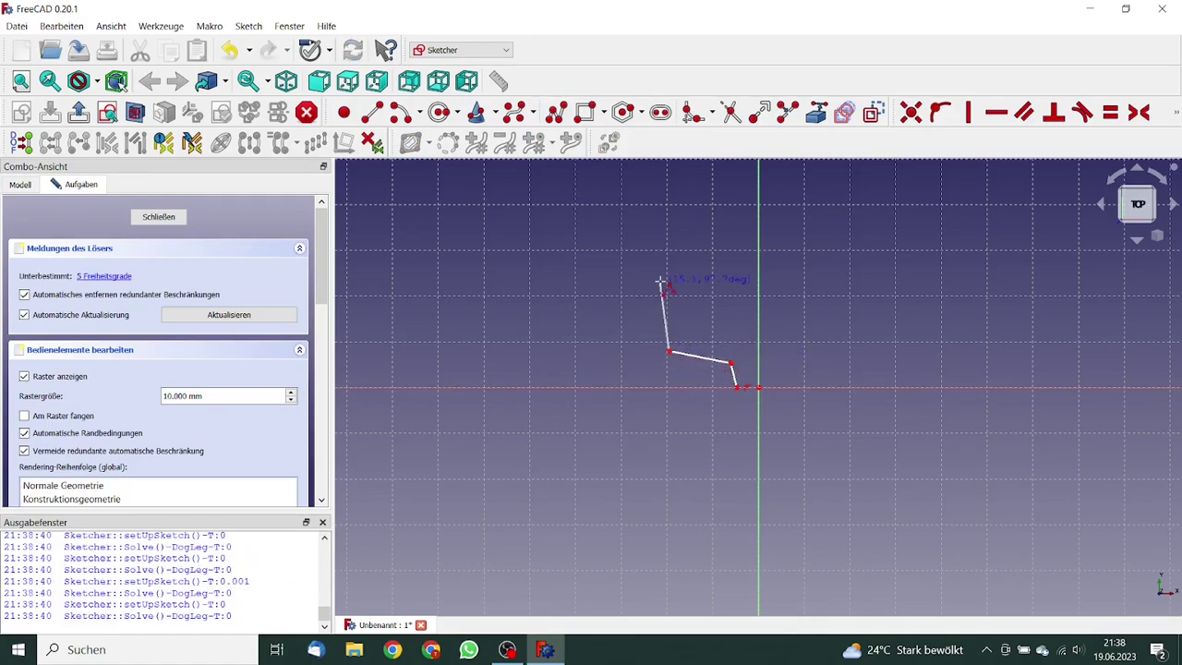
click(671, 204)
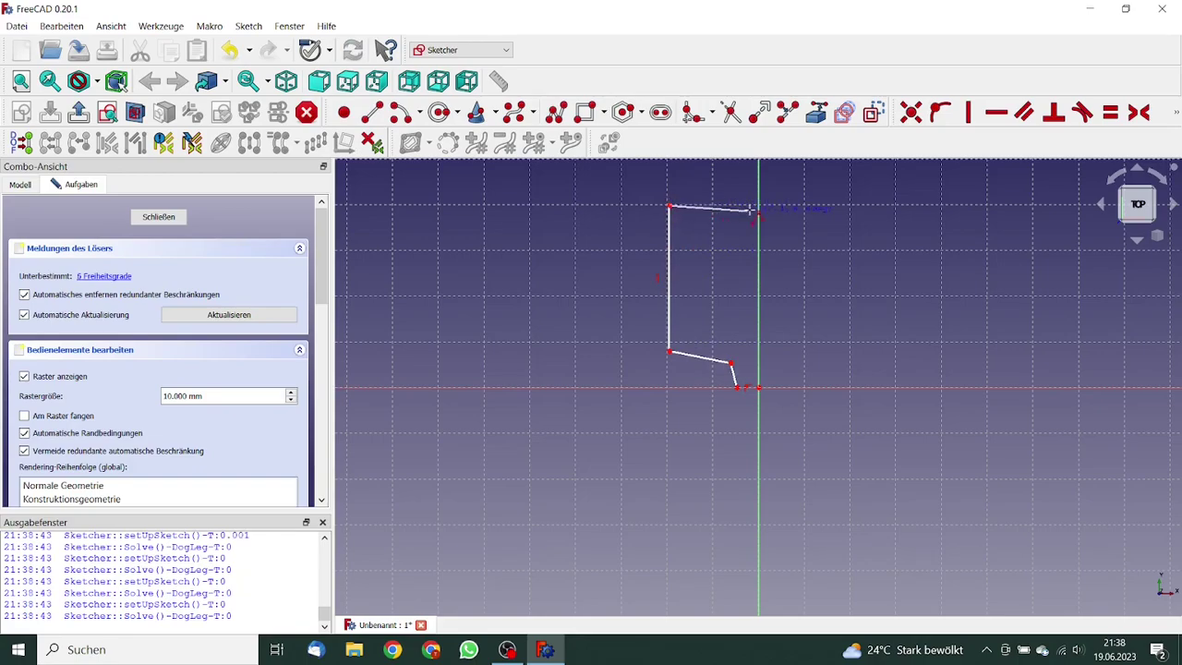
click(850, 204)
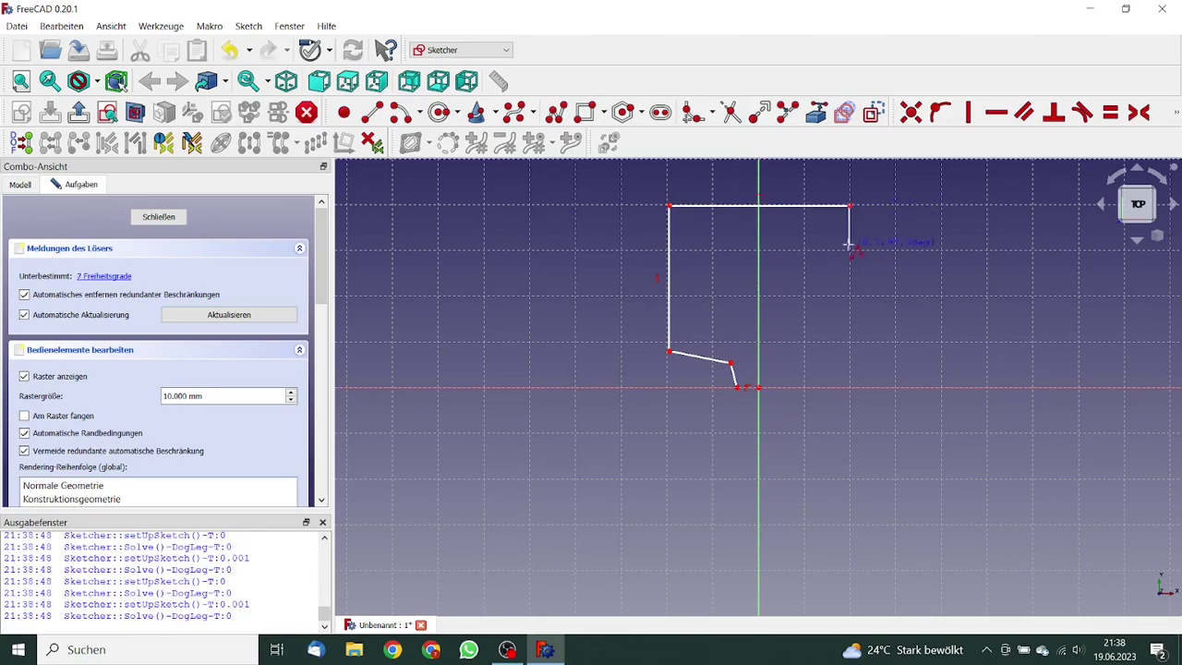
click(850, 350)
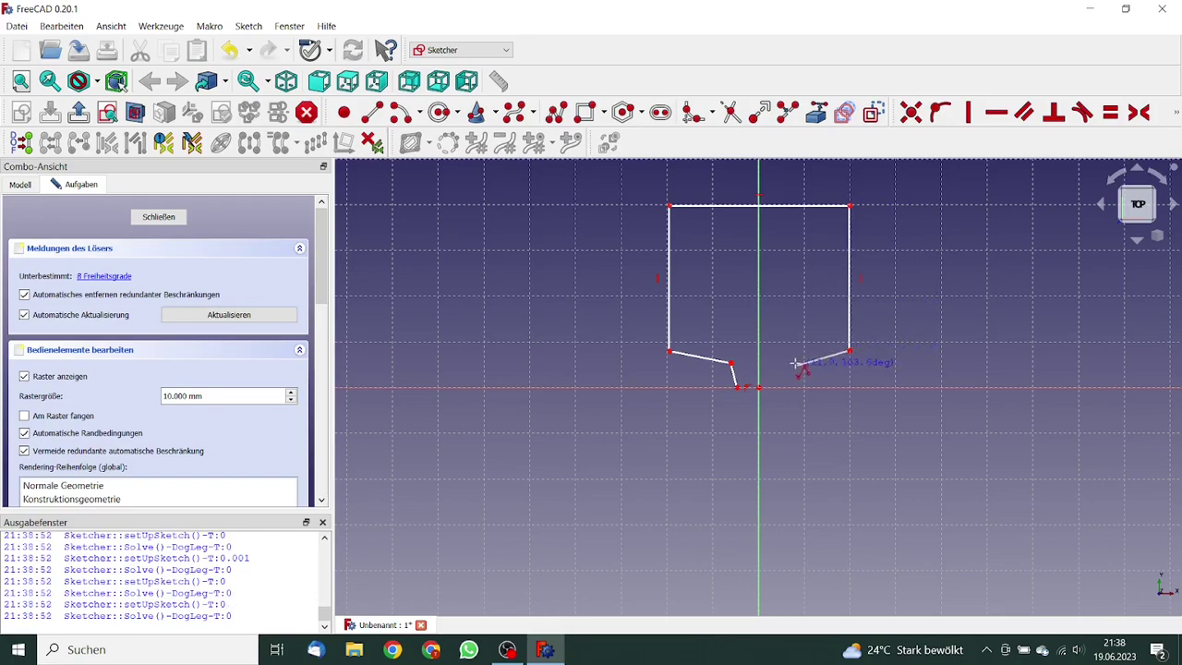
click(791, 365)
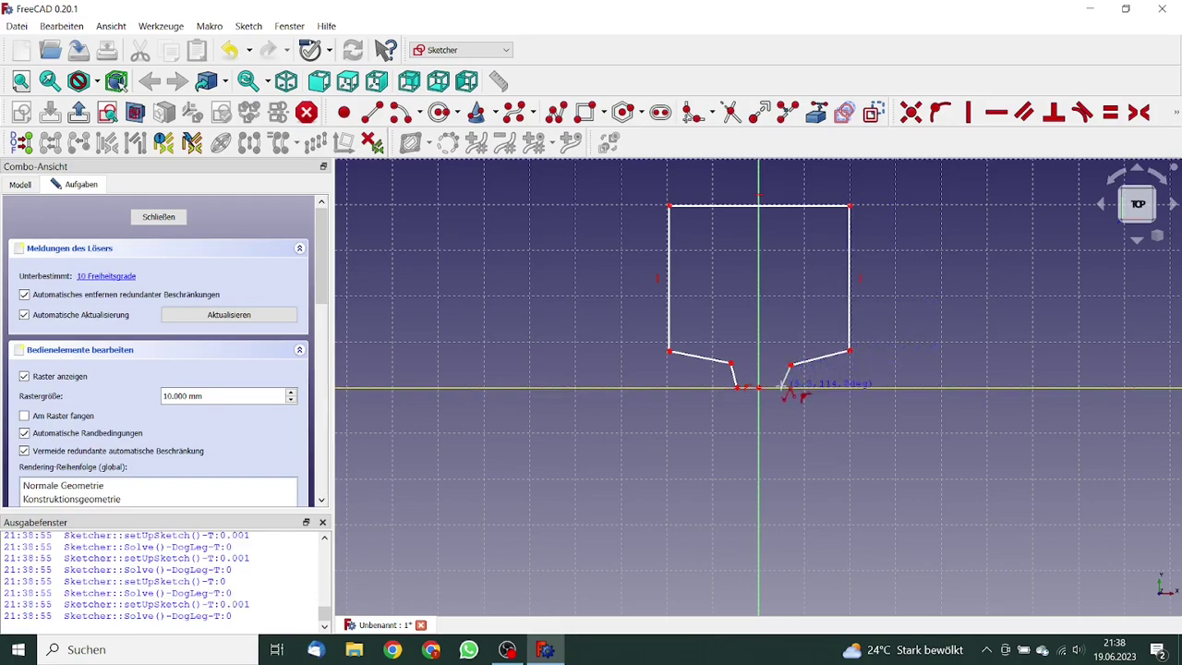
click(782, 388)
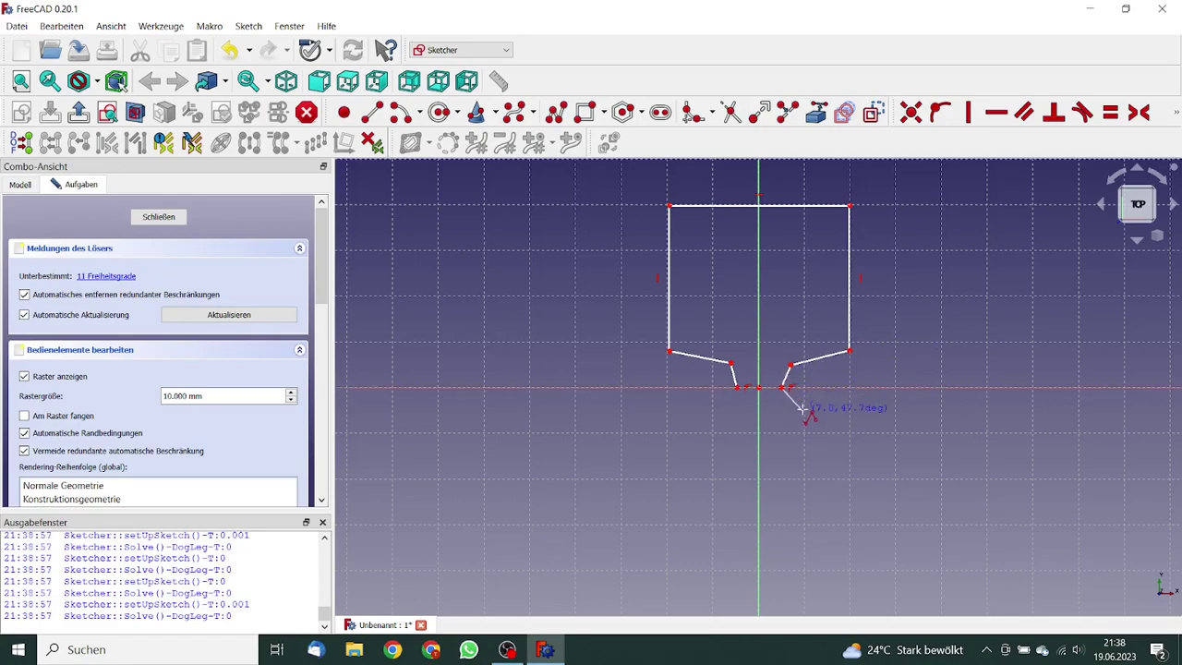
right_click(829, 412)
Step: Draw a three-sided upright strip, about 7 mm wide and 39 mm high, beside the block, starting and ending on the horizontal axis
key(g)
key(m)
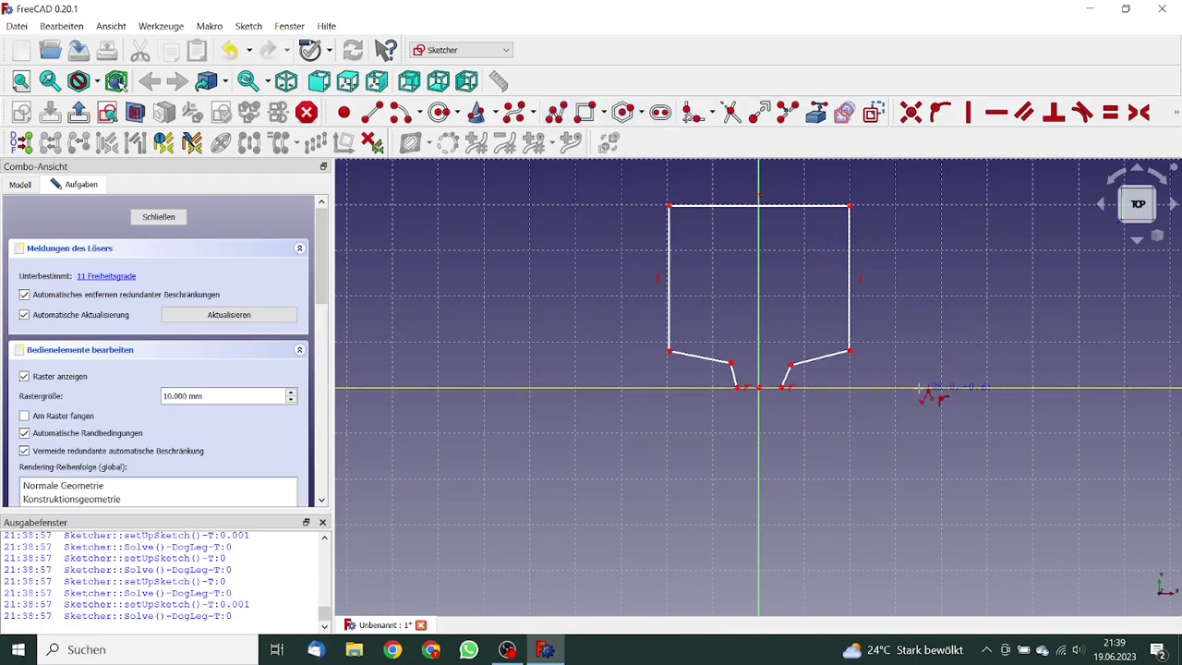
click(927, 387)
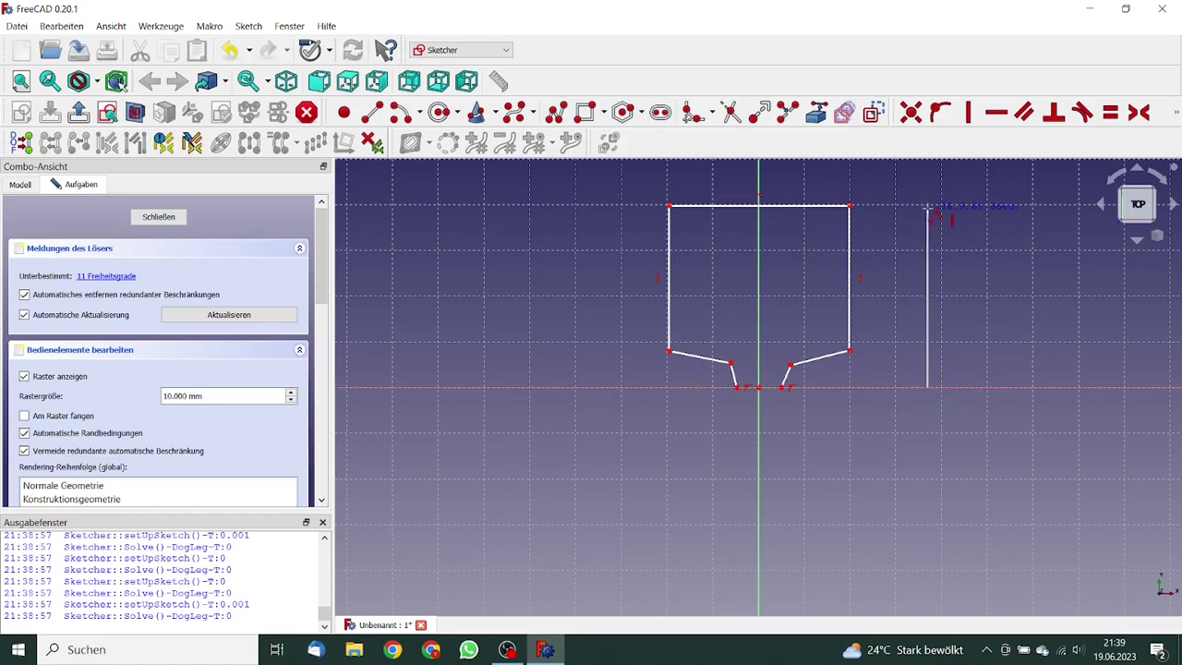
click(927, 209)
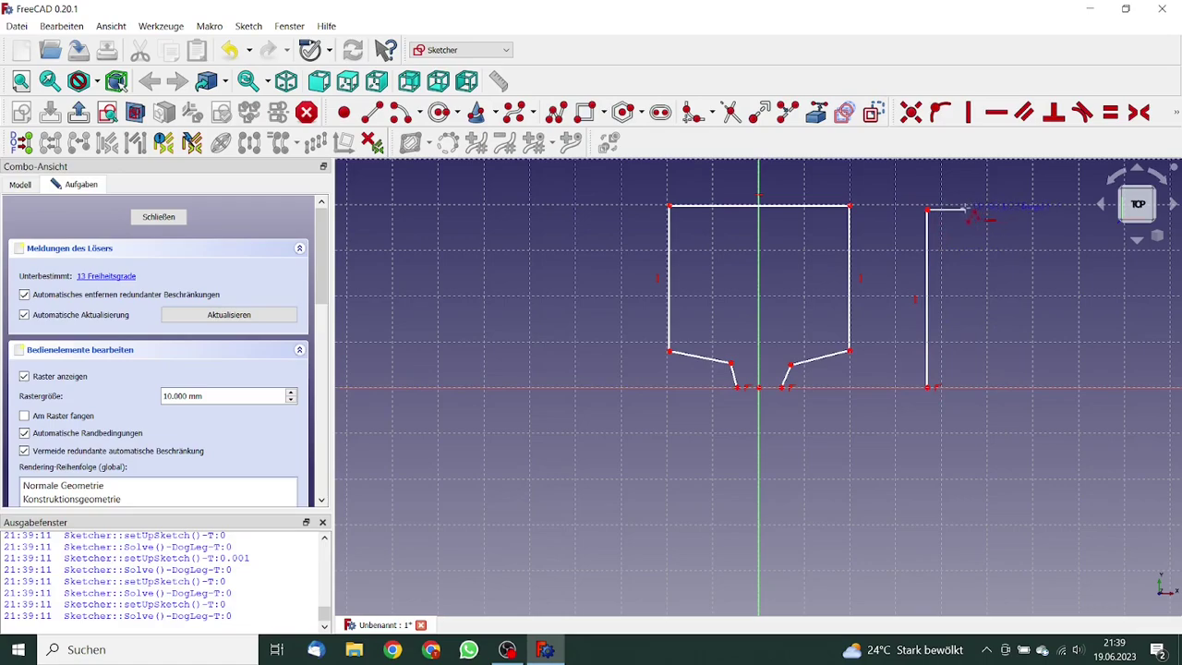
click(959, 210)
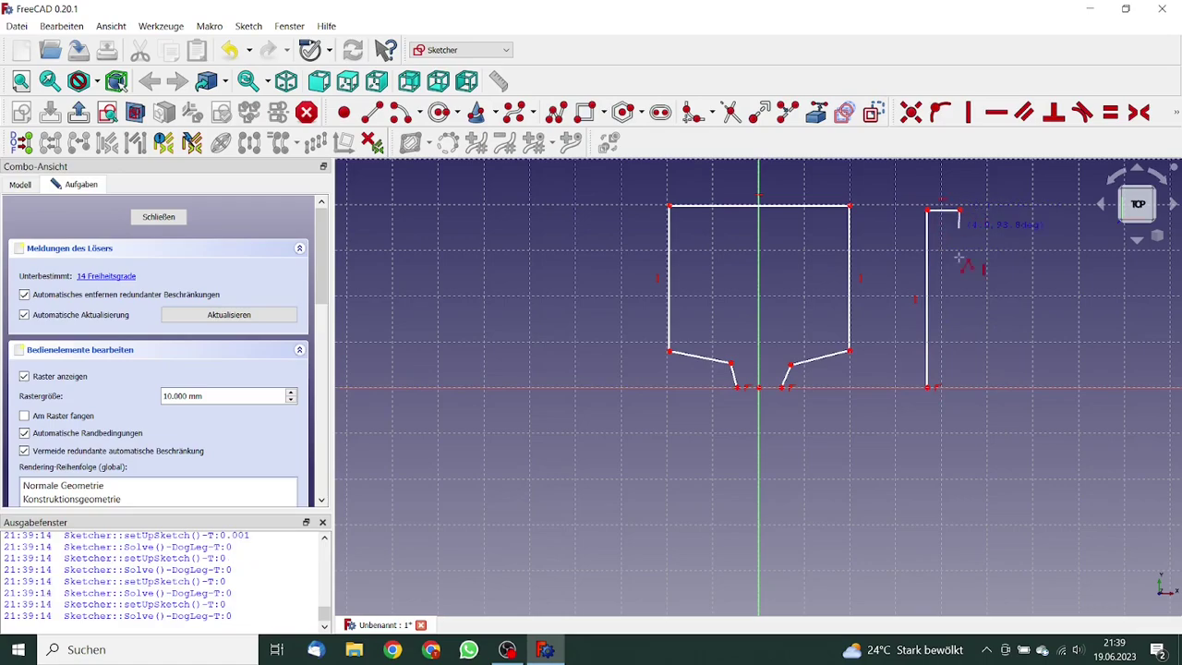
click(960, 390)
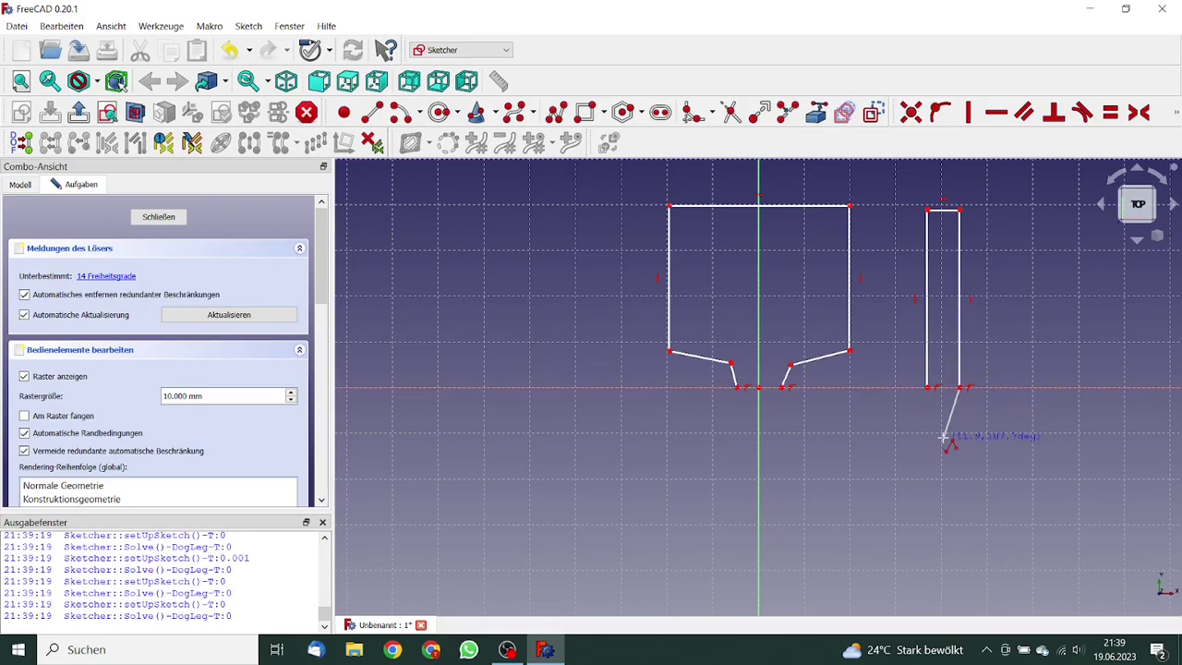
Step: Continue the polyline with a semicircular arc from the strip's outer lower end to the left end of the neck
key(m)
key(m)
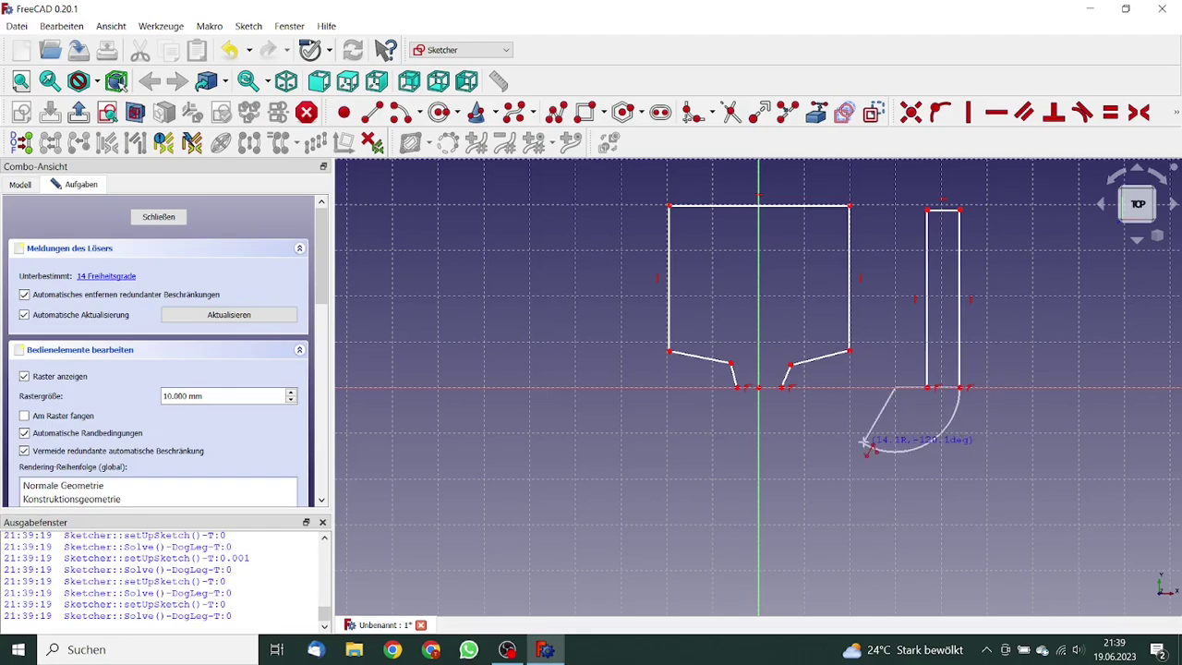
click(738, 388)
right_click(837, 422)
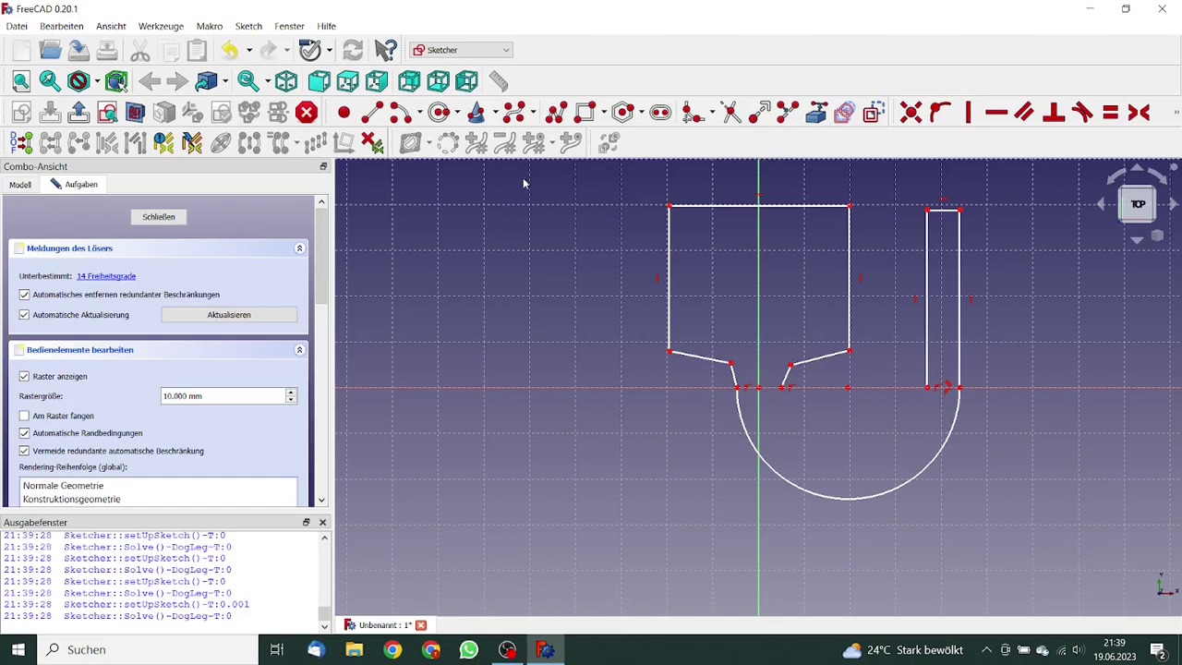
Step: Draw a centre-point arc of about 18 mm radius from the strip's inner lower end to just below the neck's right end
click(420, 114)
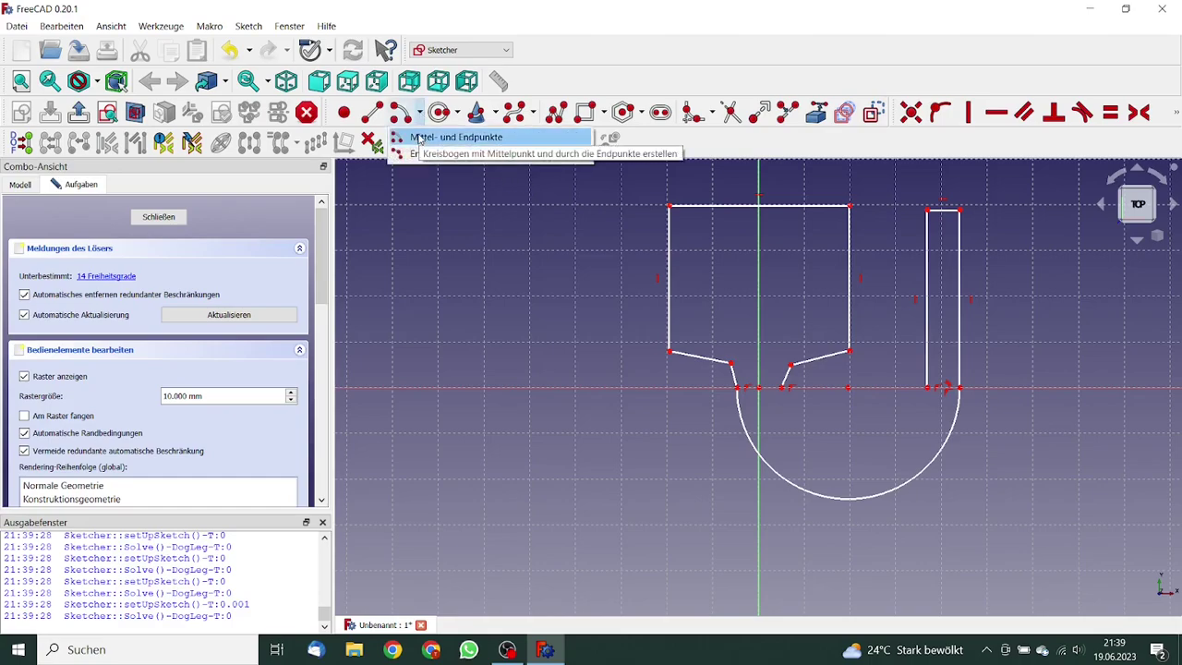
click(443, 136)
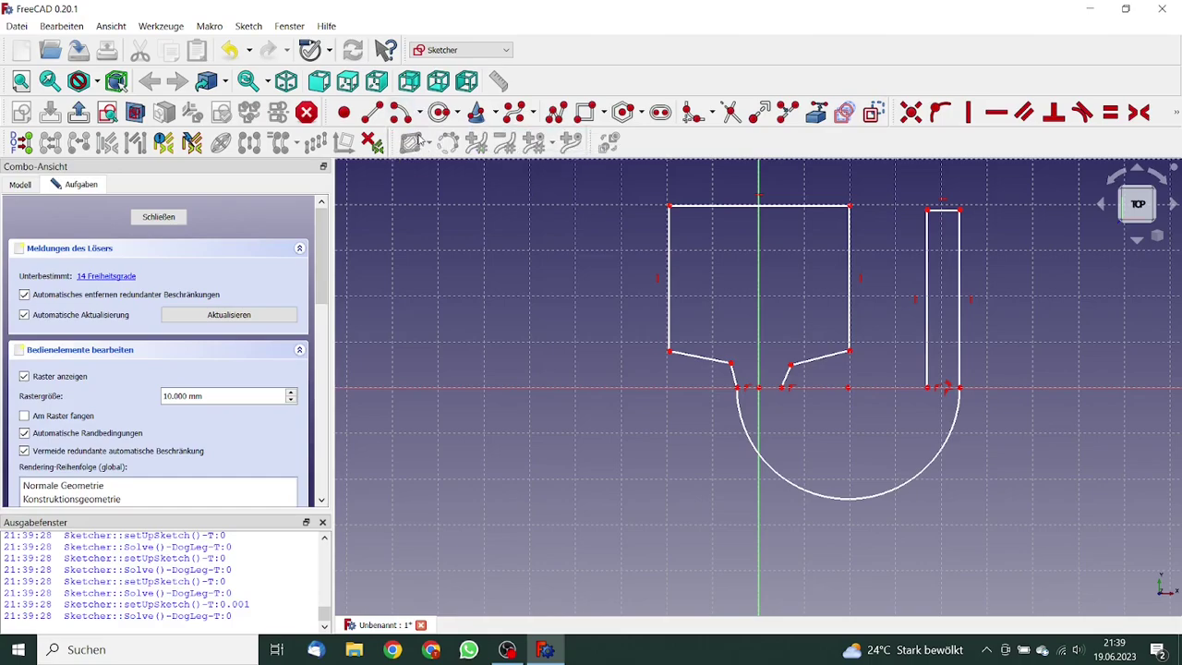
click(851, 421)
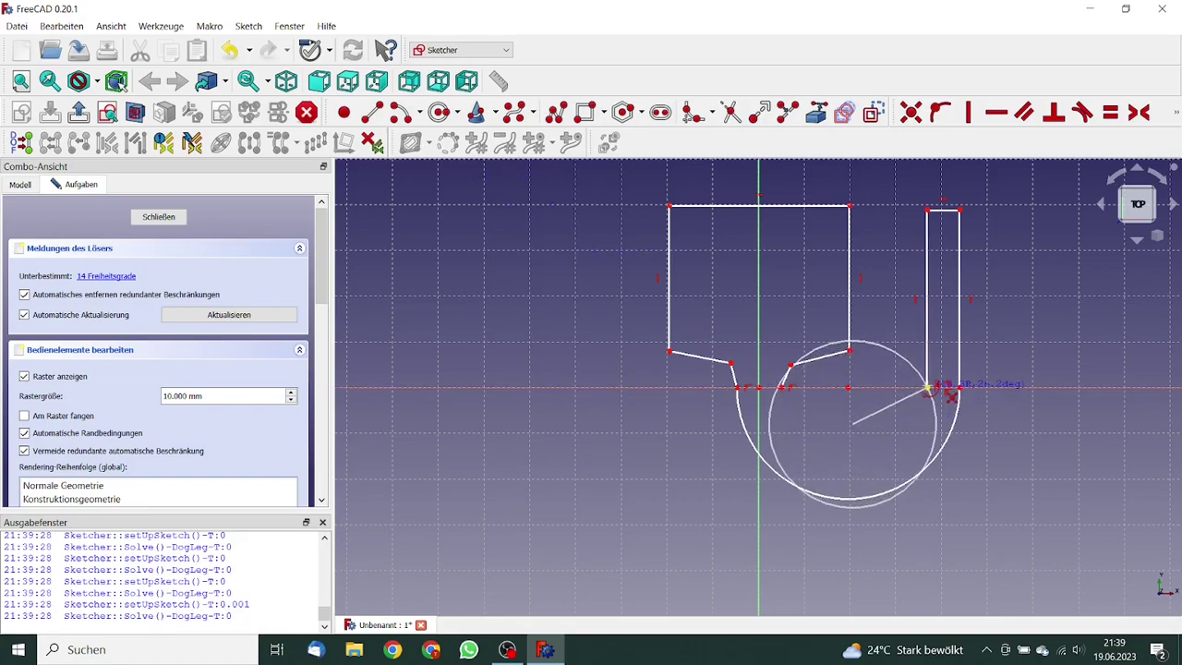
click(926, 388)
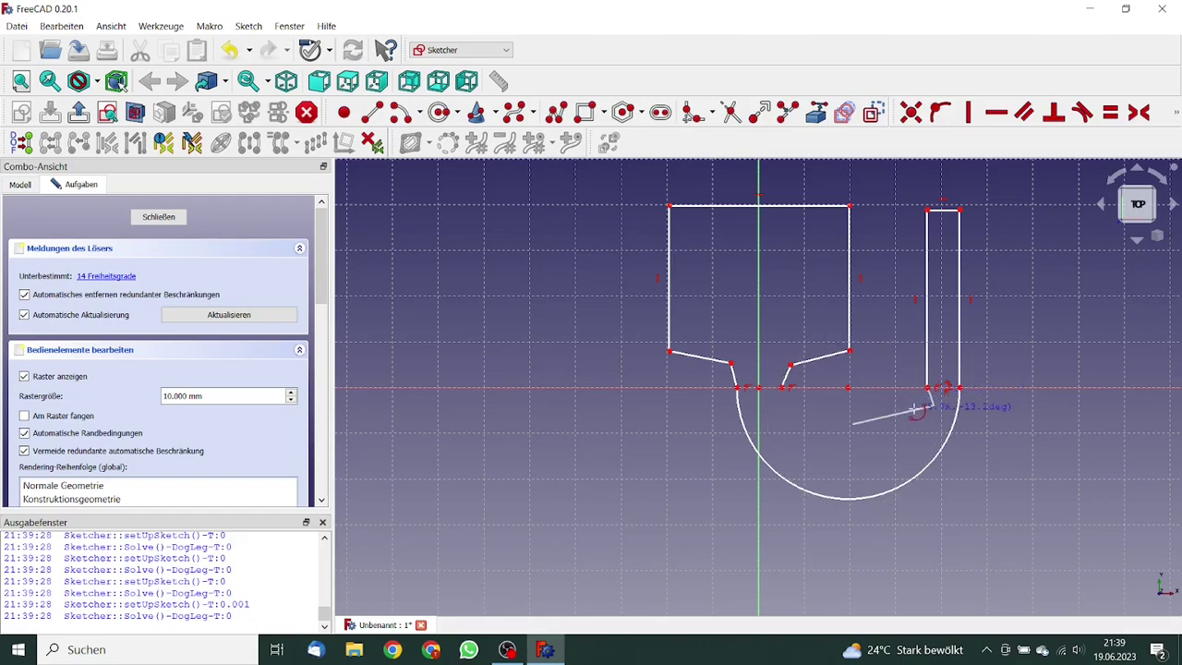
click(771, 407)
right_click(846, 419)
right_click(846, 419)
click(835, 425)
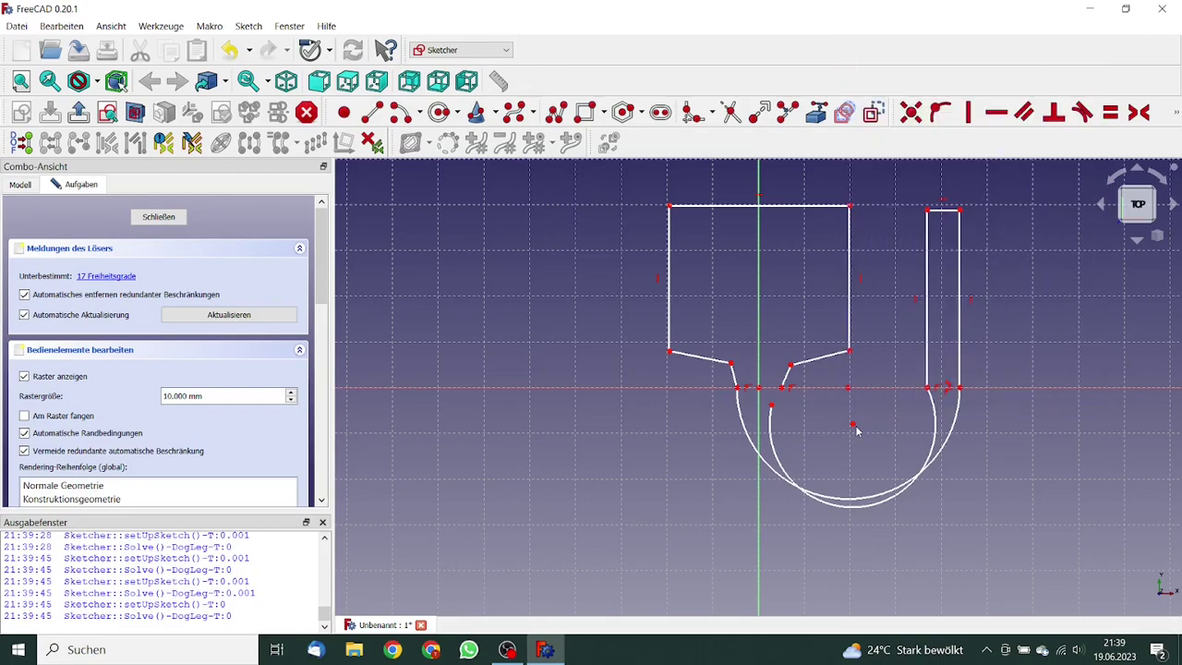
Step: Make the inner arc's centre coincident with the outer arc's centre, and its free end coincident with the neck's right end
click(852, 425)
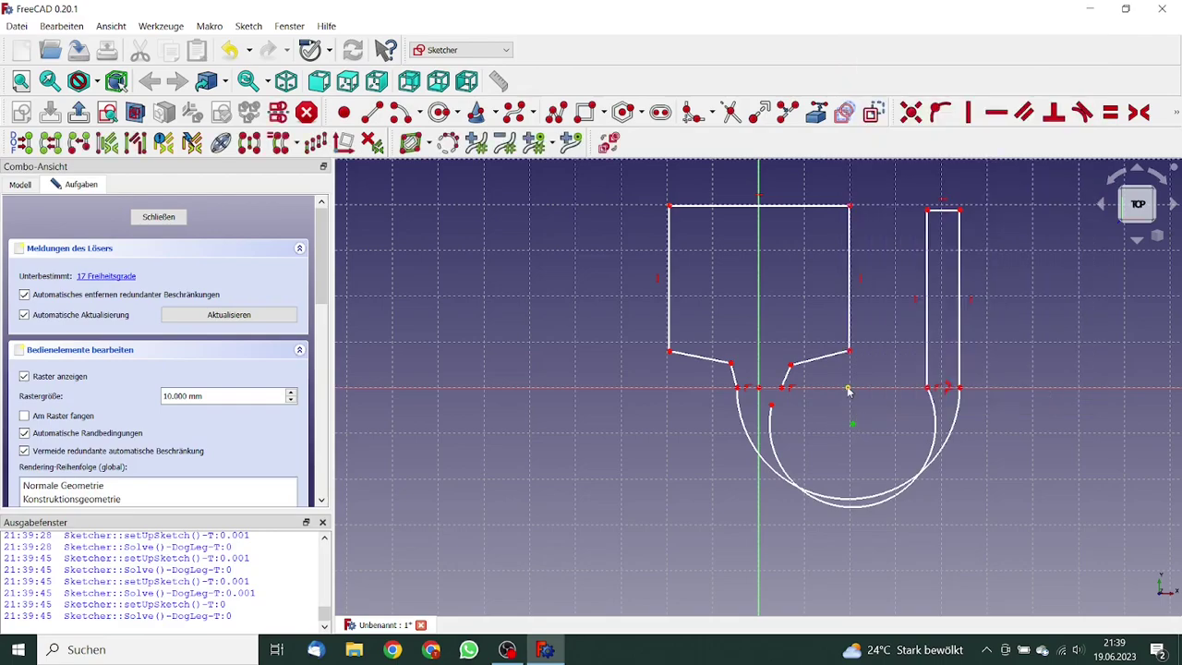
click(848, 388)
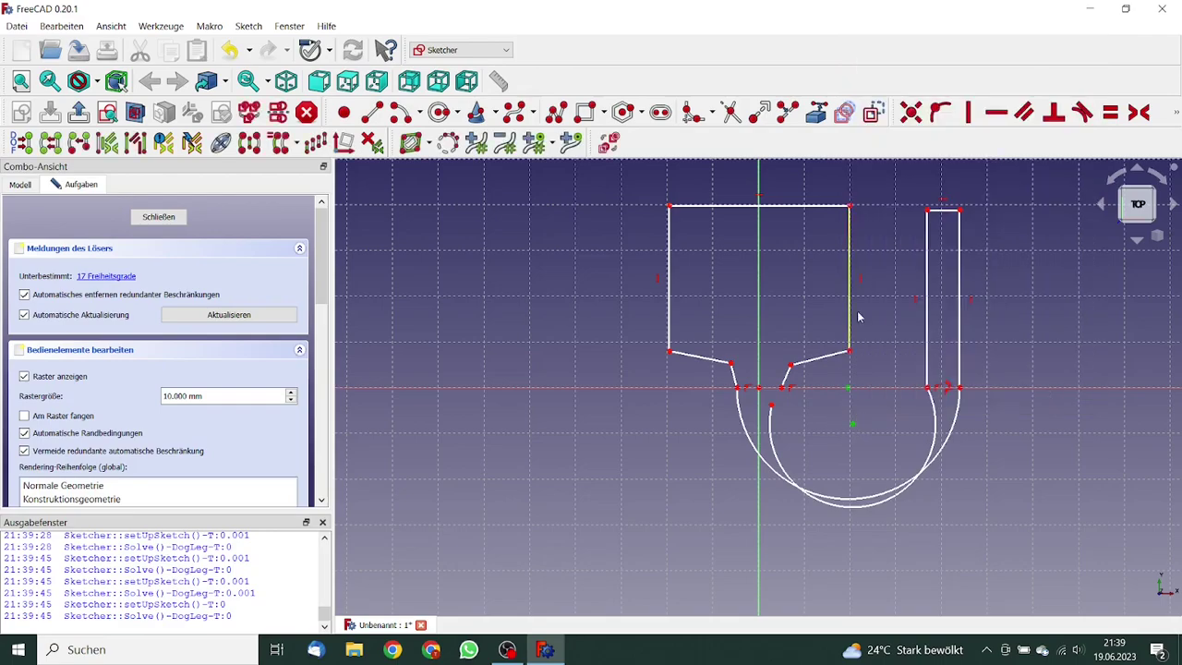
click(911, 111)
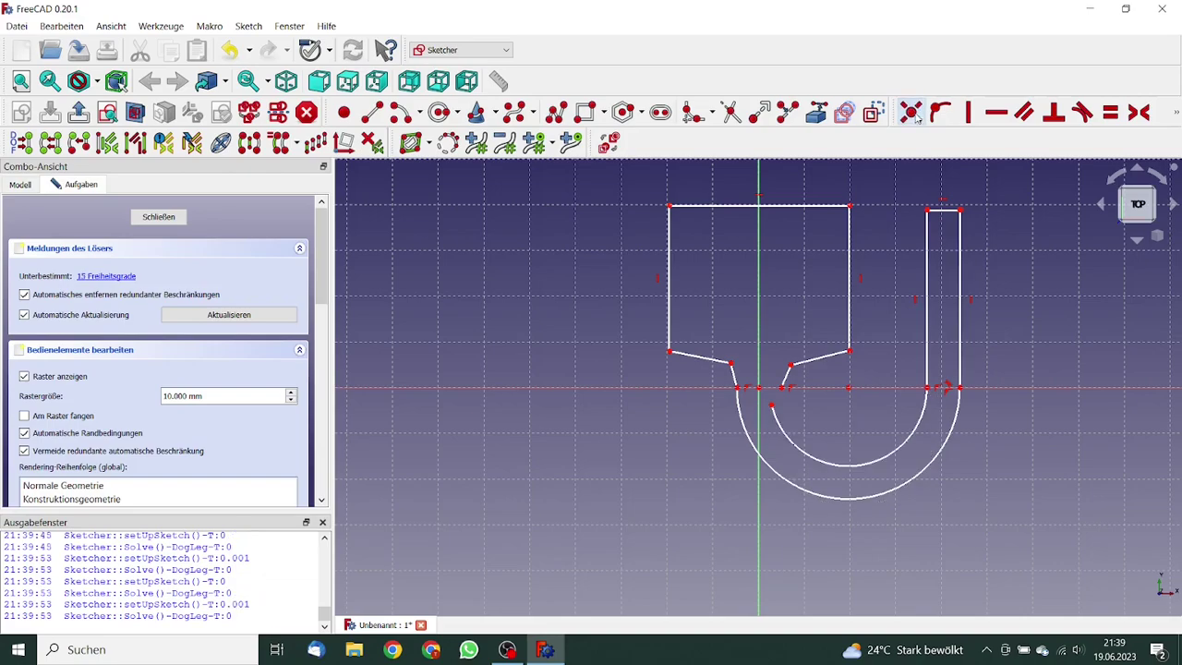
click(772, 406)
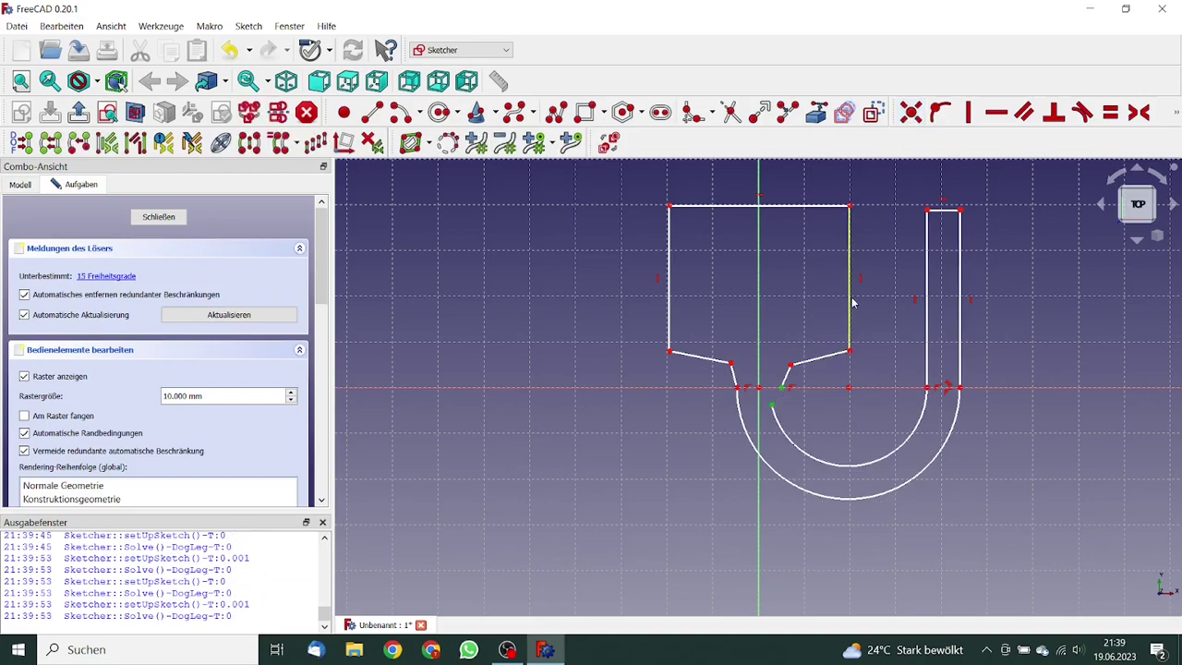
click(911, 112)
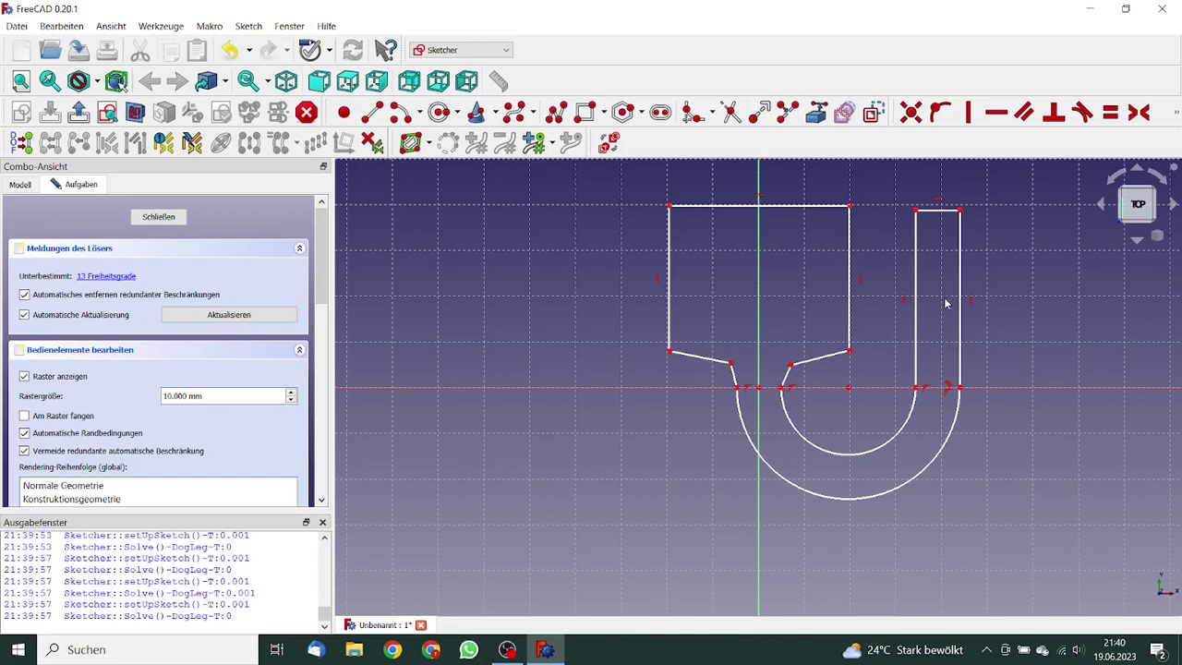
Step: Constrain the vertical distance between the endpoints of the neck's left slanted line to 5 mm
drag(849, 369, 696, 426)
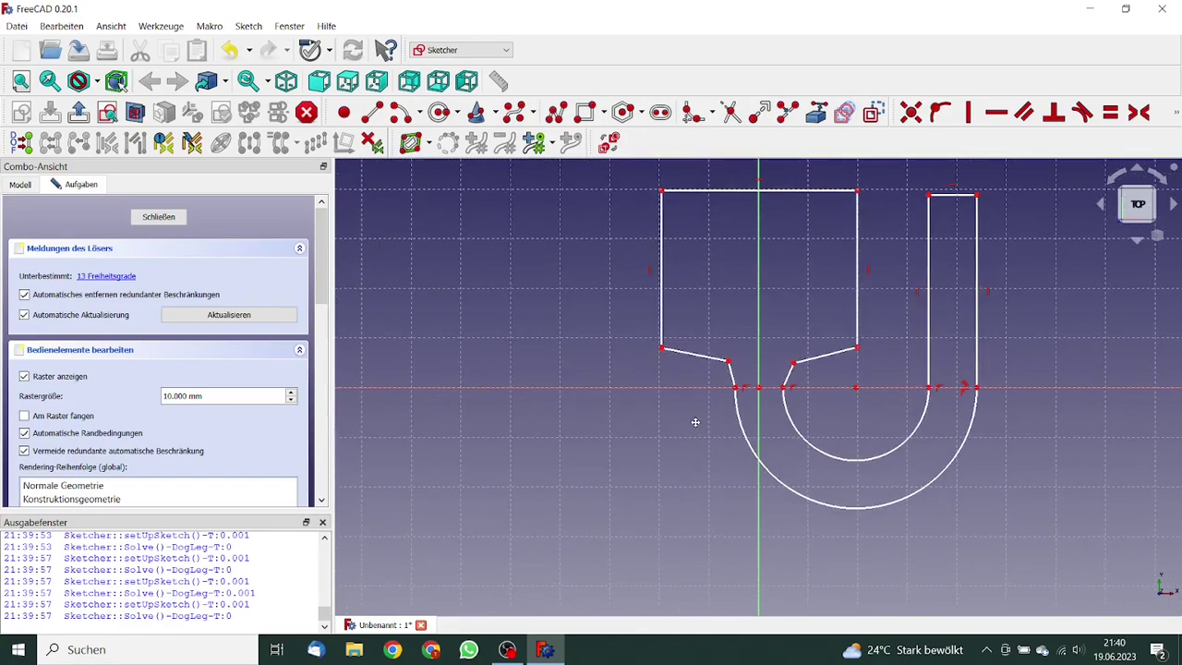
middle_drag(694, 419, 683, 470)
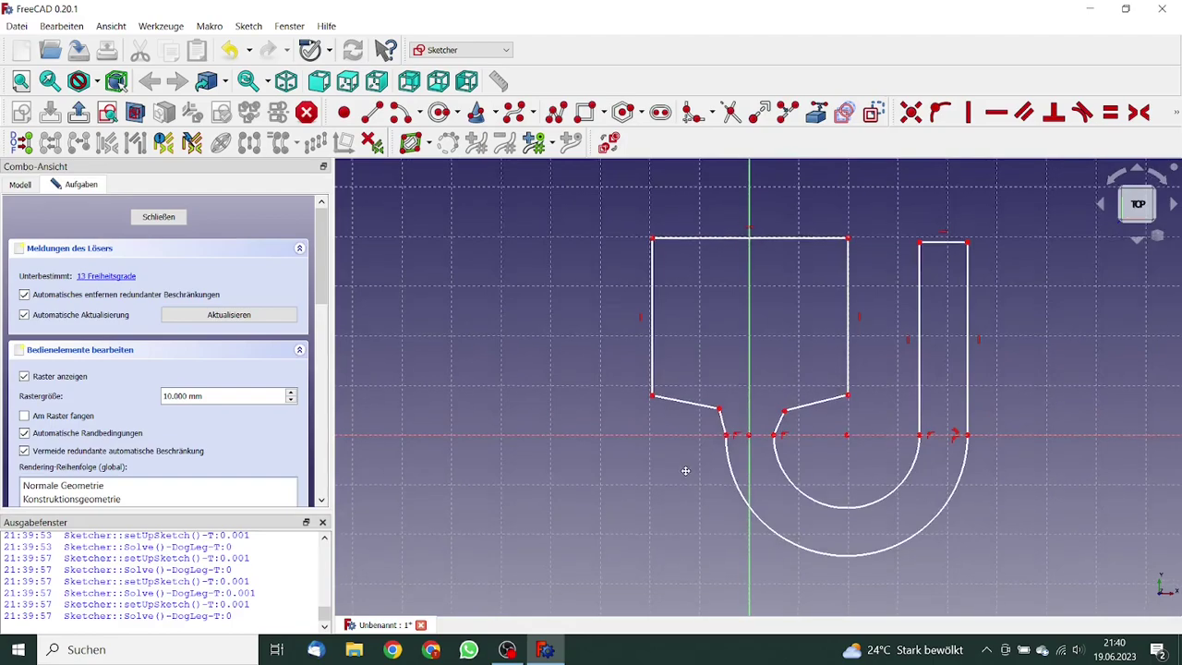
click(718, 409)
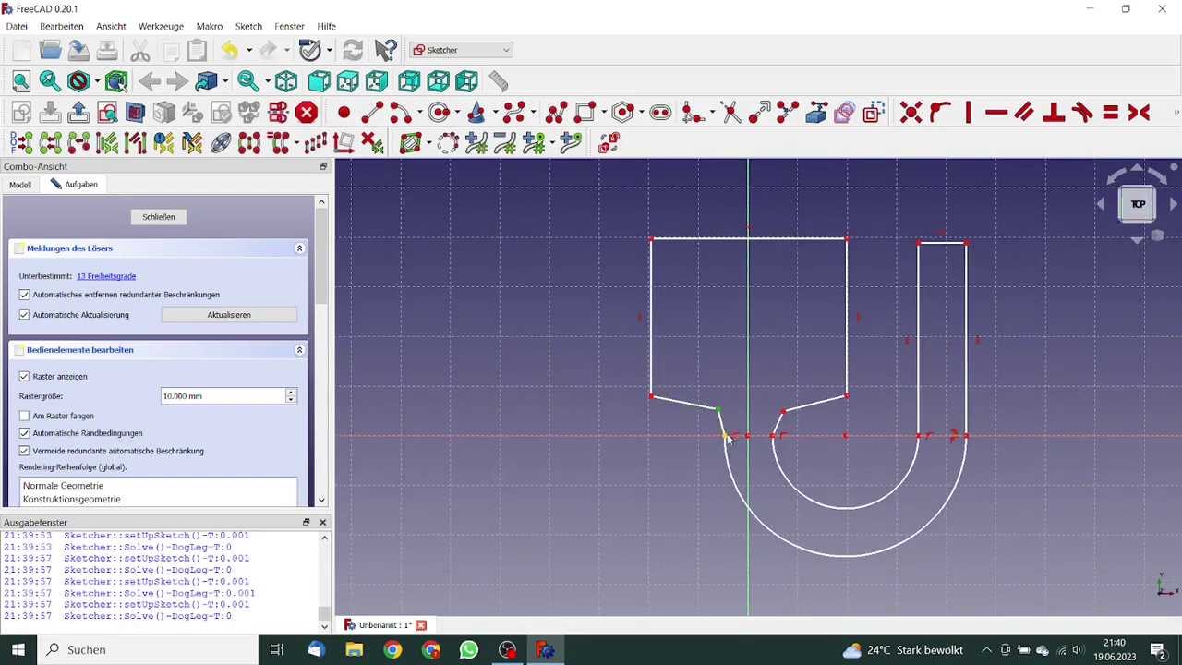
click(726, 436)
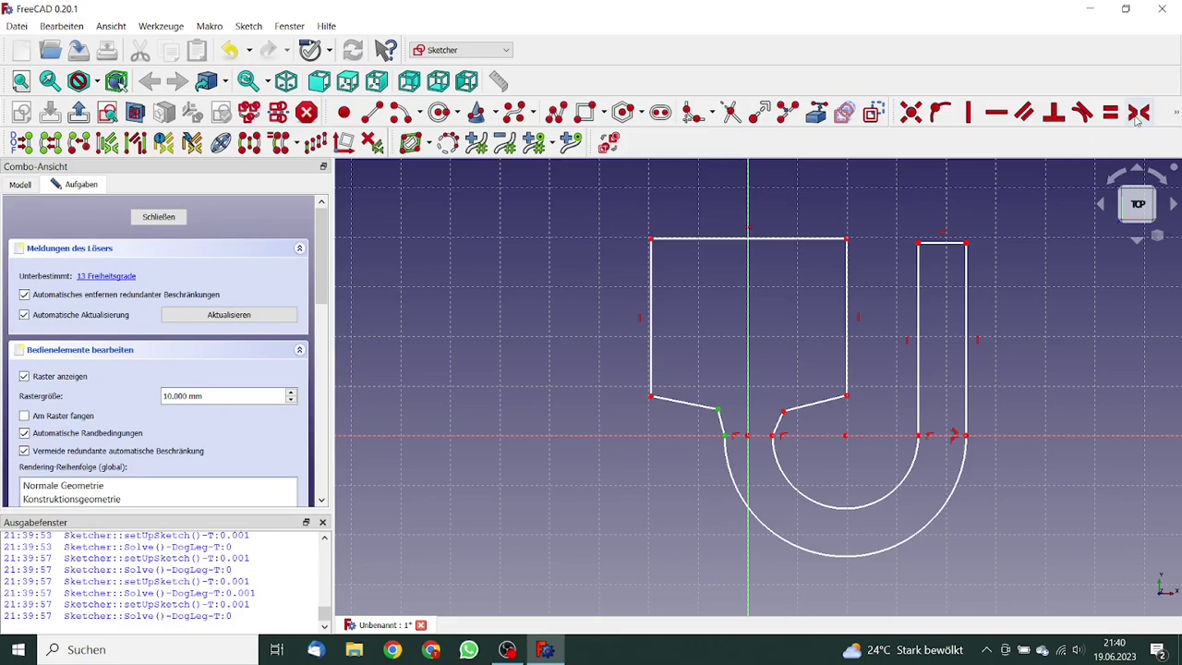
click(1177, 111)
click(1028, 146)
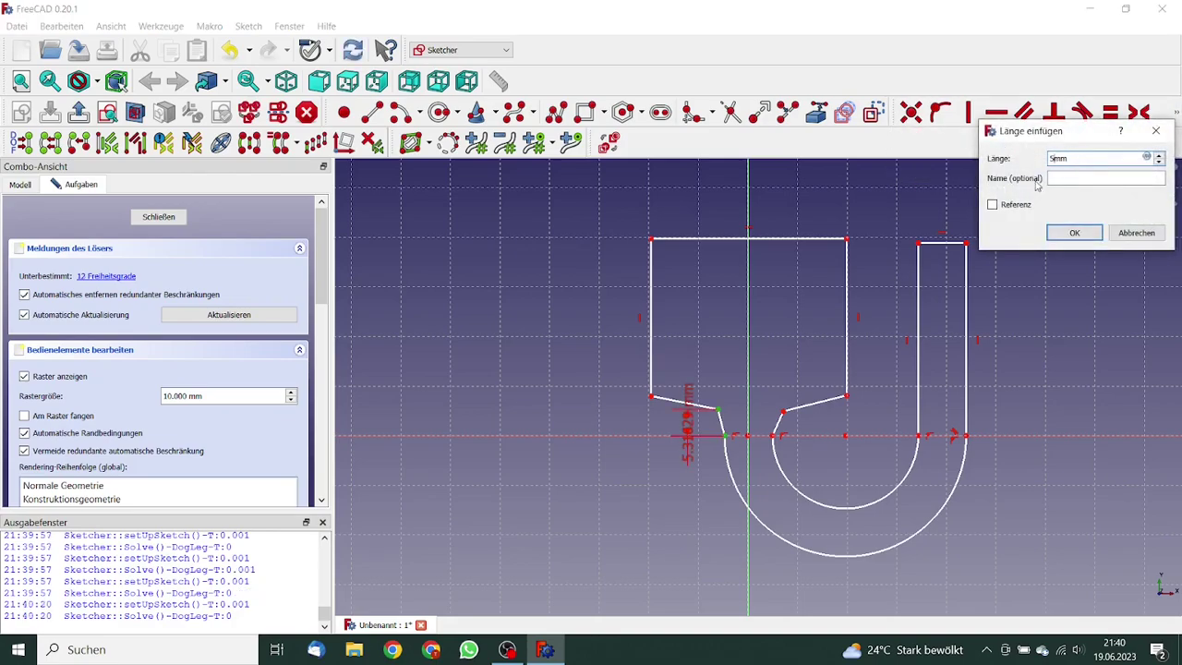
click(1074, 237)
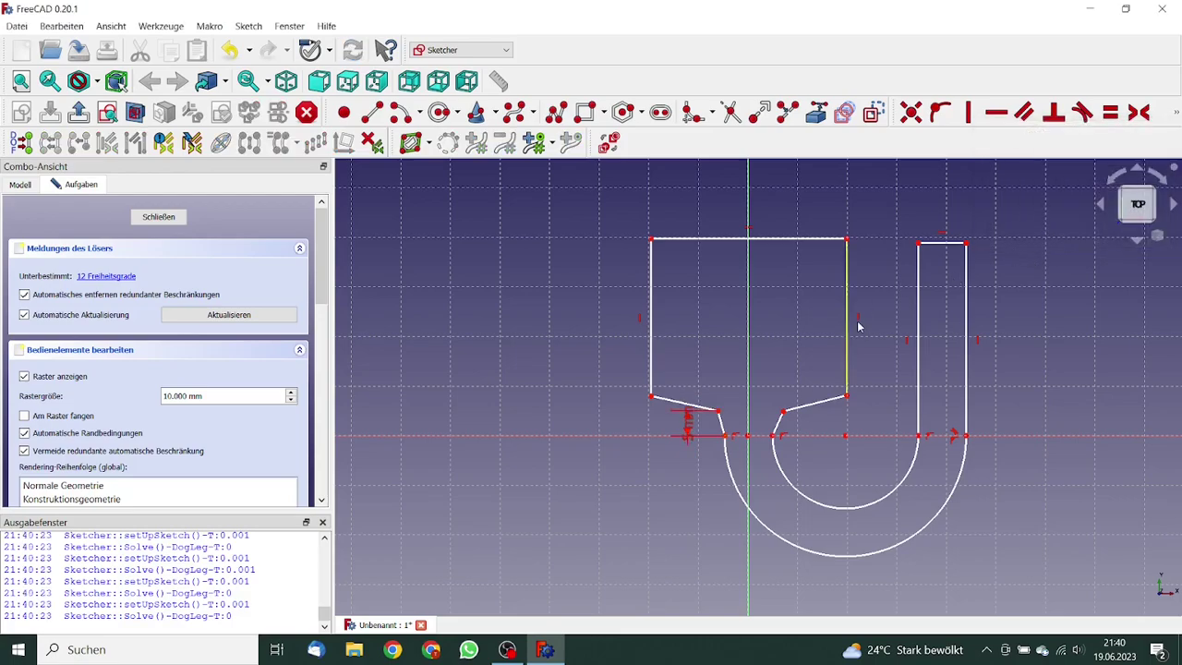
Step: Make the neck's upper endpoints and its lower endpoints each symmetric about the vertical axis
click(719, 410)
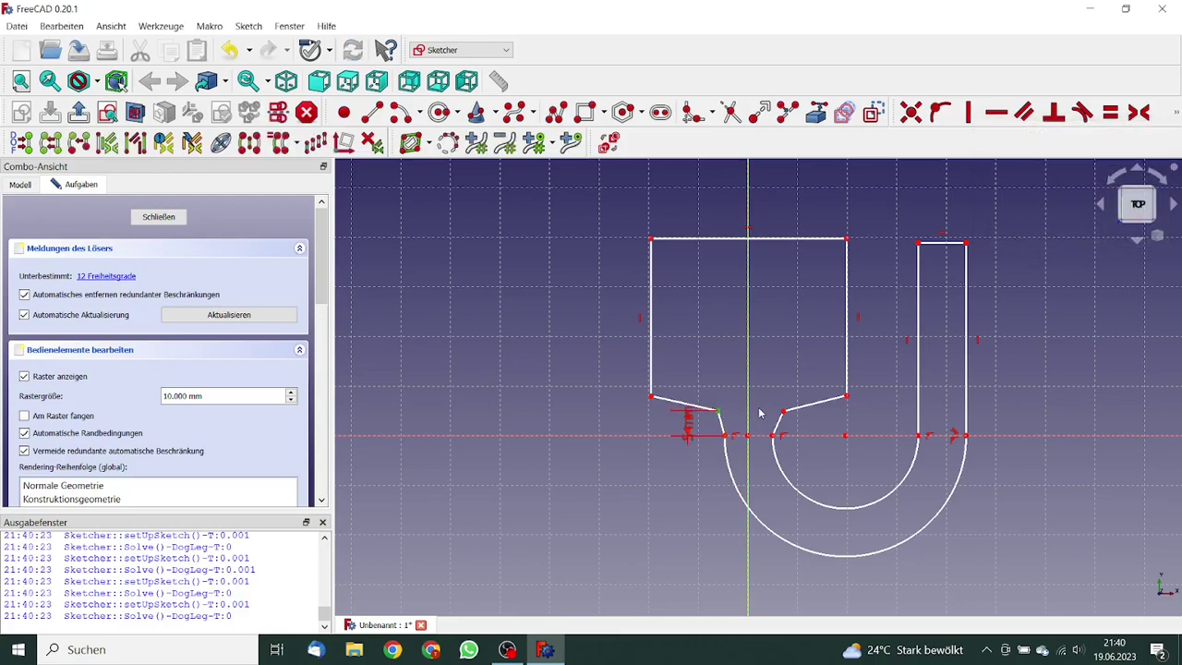
click(783, 411)
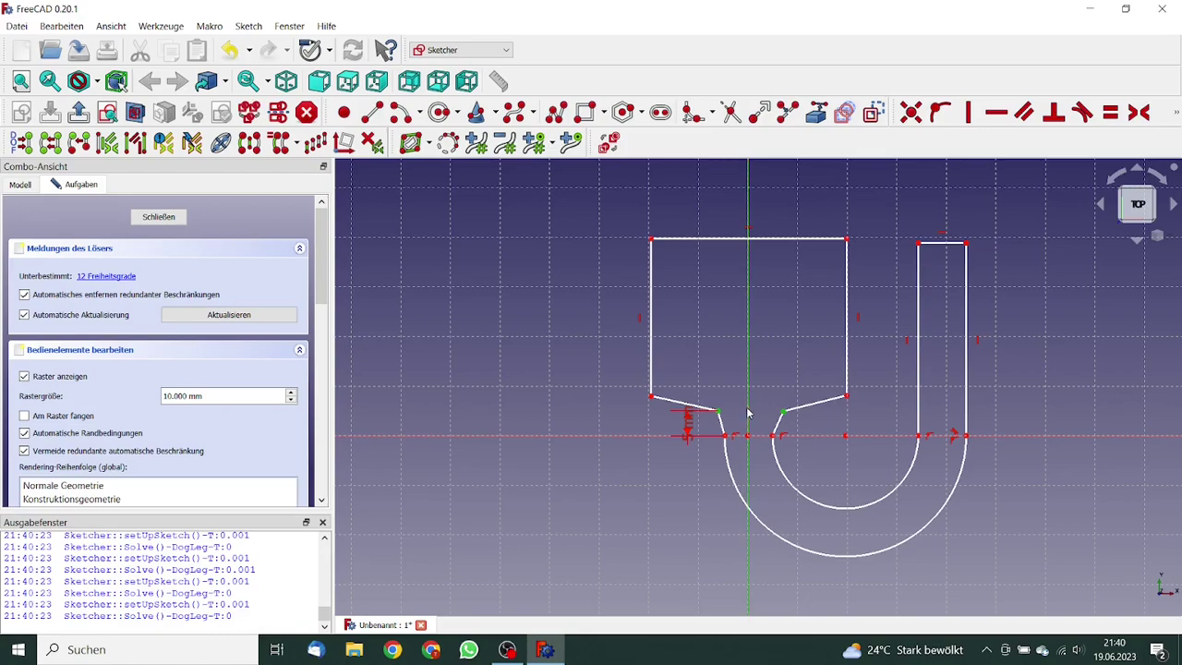
click(1140, 114)
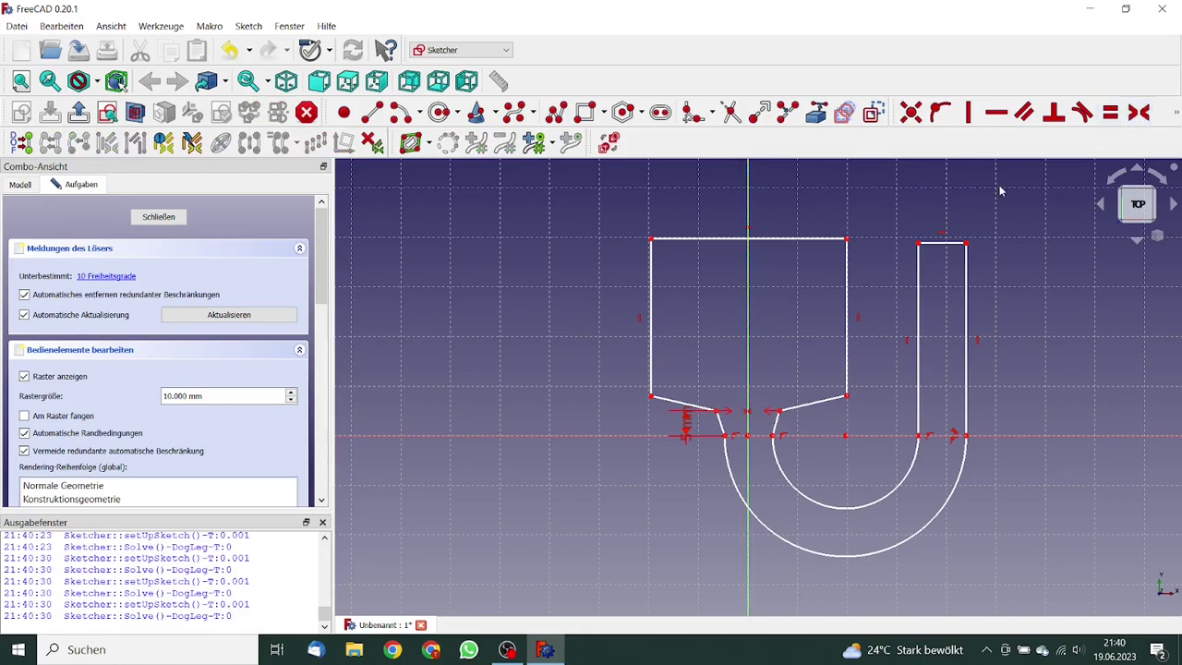
click(726, 439)
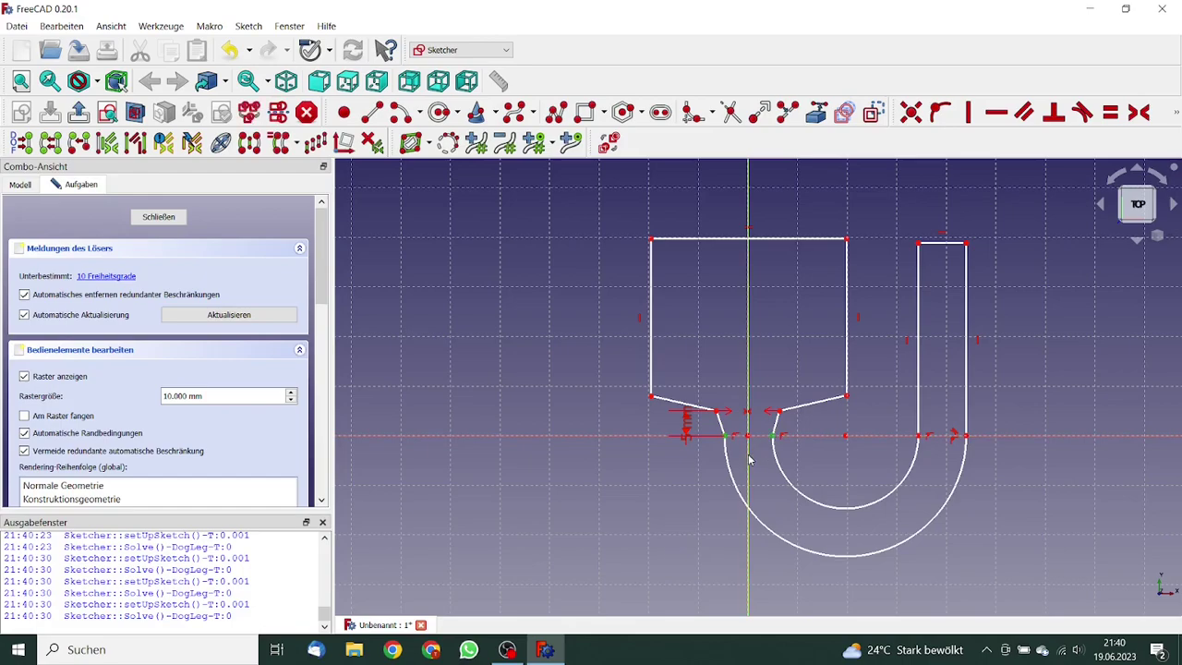
click(1139, 114)
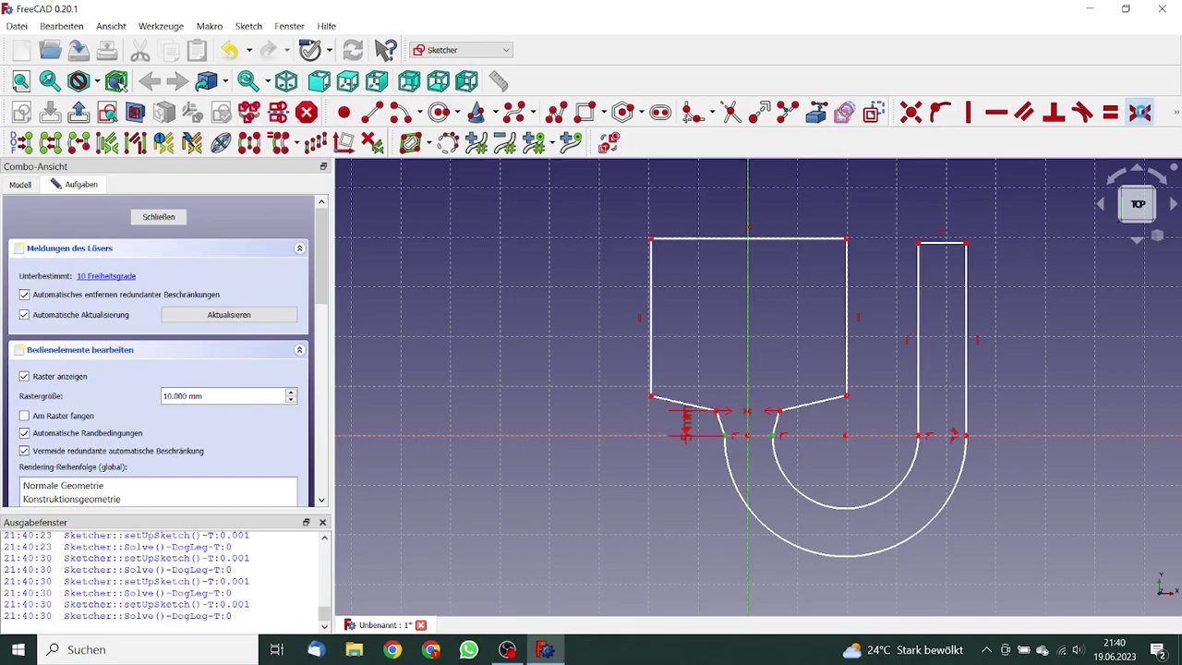
Step: Constrain the angle between the neck's left slanted line and the vertical axis to 30° and move its label above the neck
click(721, 429)
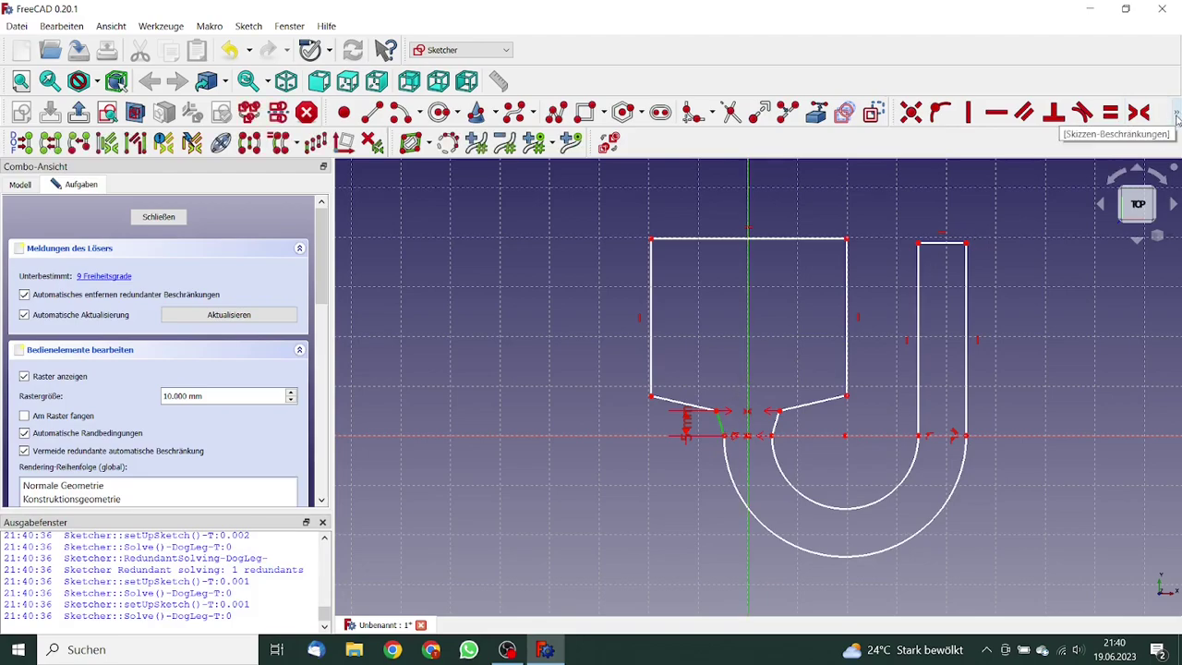
click(1176, 114)
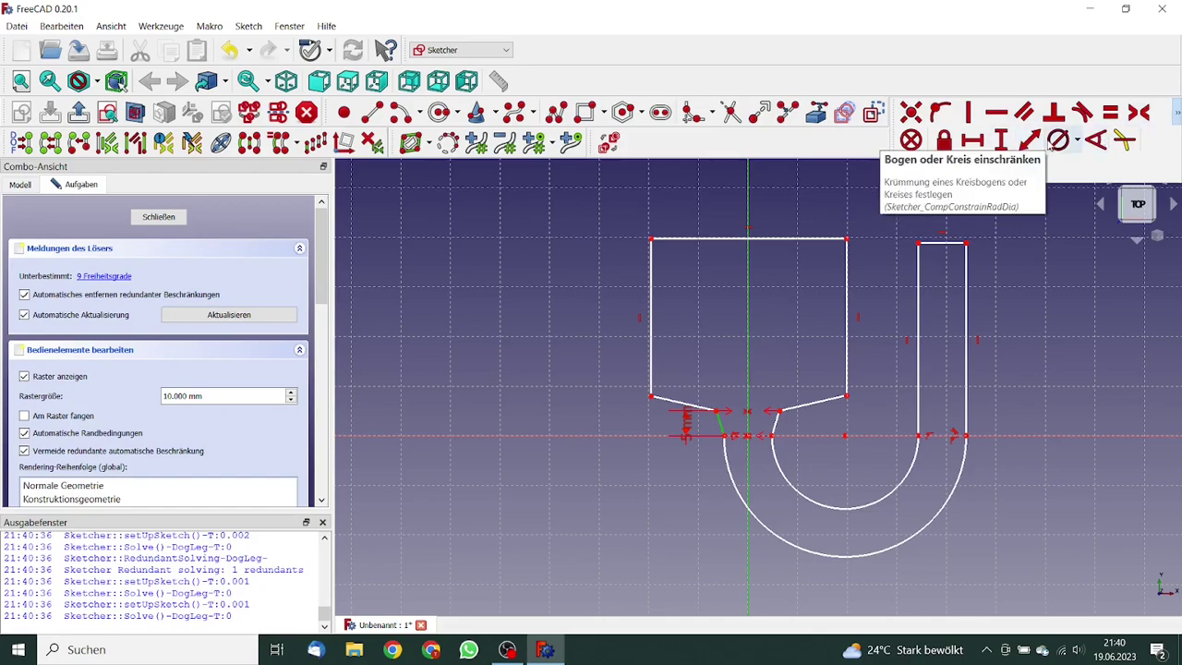
click(1097, 139)
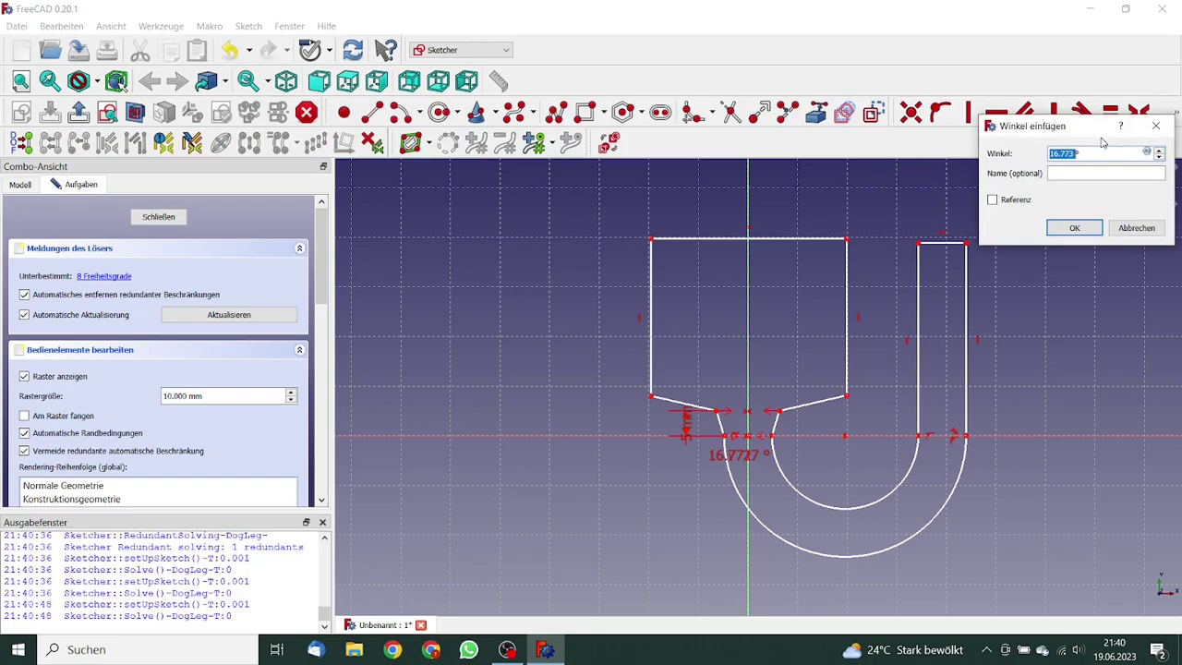
text(30)
click(1077, 229)
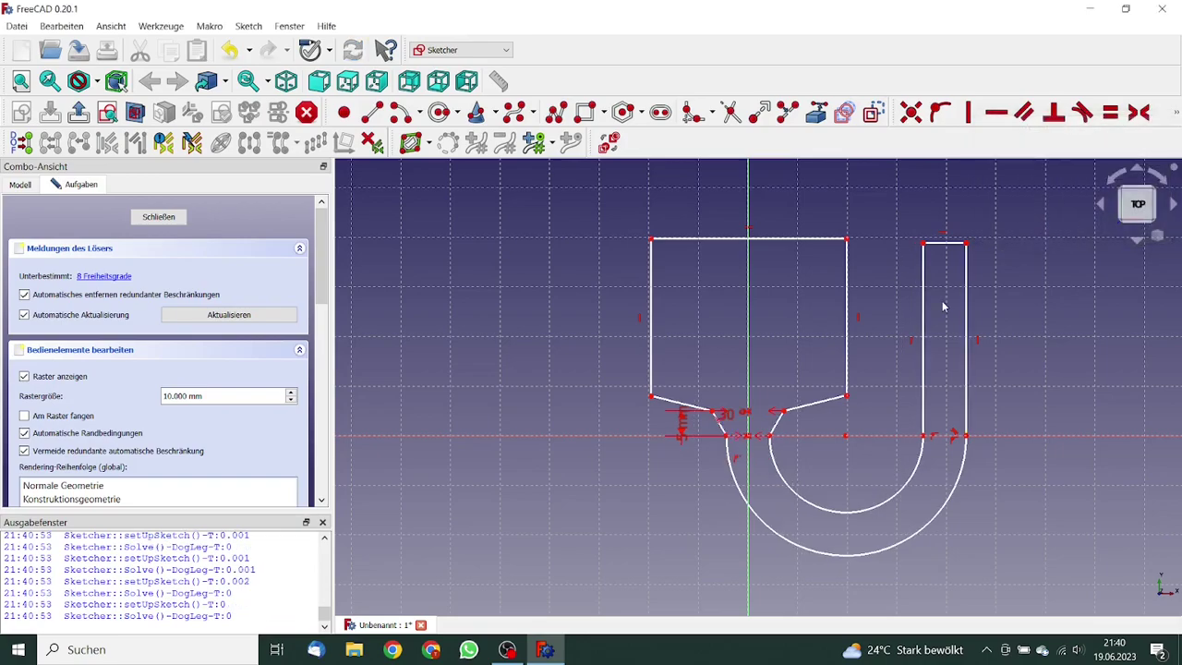
drag(730, 414, 734, 373)
Step: Constrain the angle between the block's left side and the adjoining sloped shoulder line to 110°
click(652, 370)
click(675, 403)
click(1174, 115)
click(1098, 139)
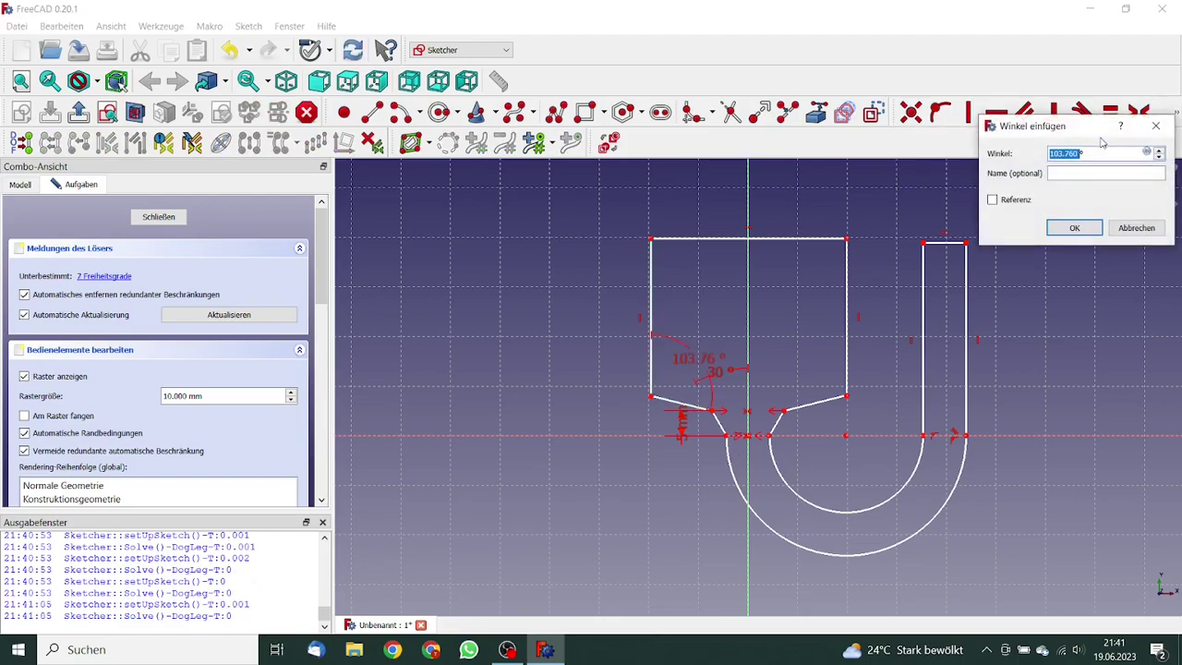
text(110)
click(1074, 227)
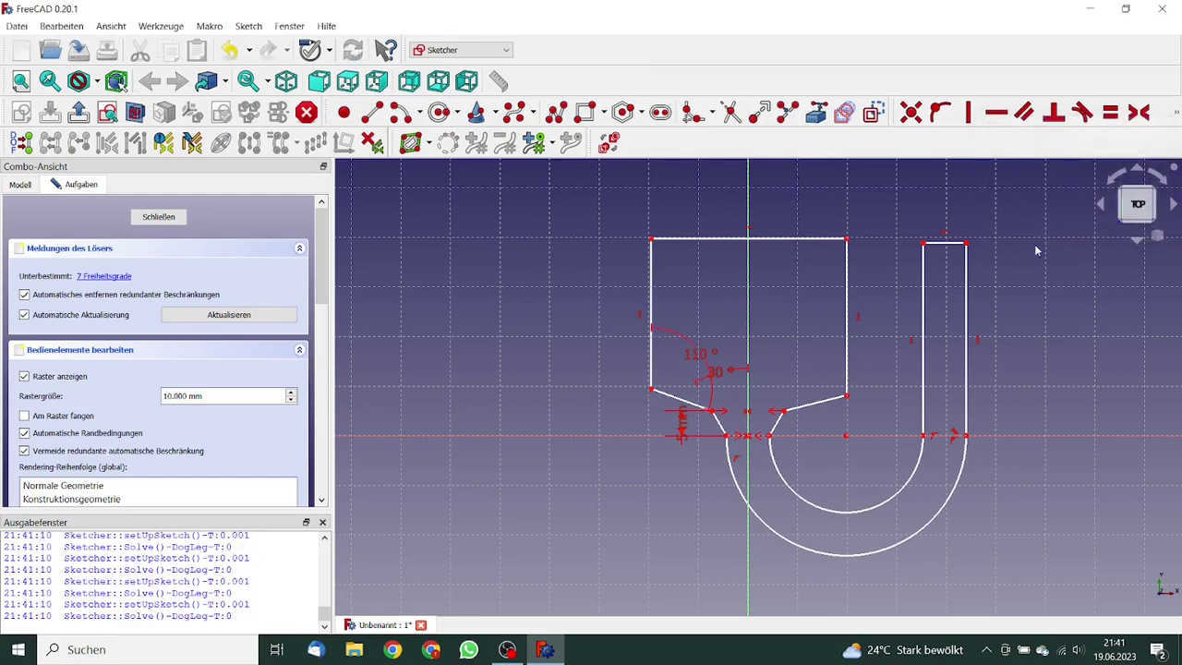
Step: Make the block's two lower corners symmetric about the vertical axis and move the block's top edge upward
click(651, 389)
click(846, 397)
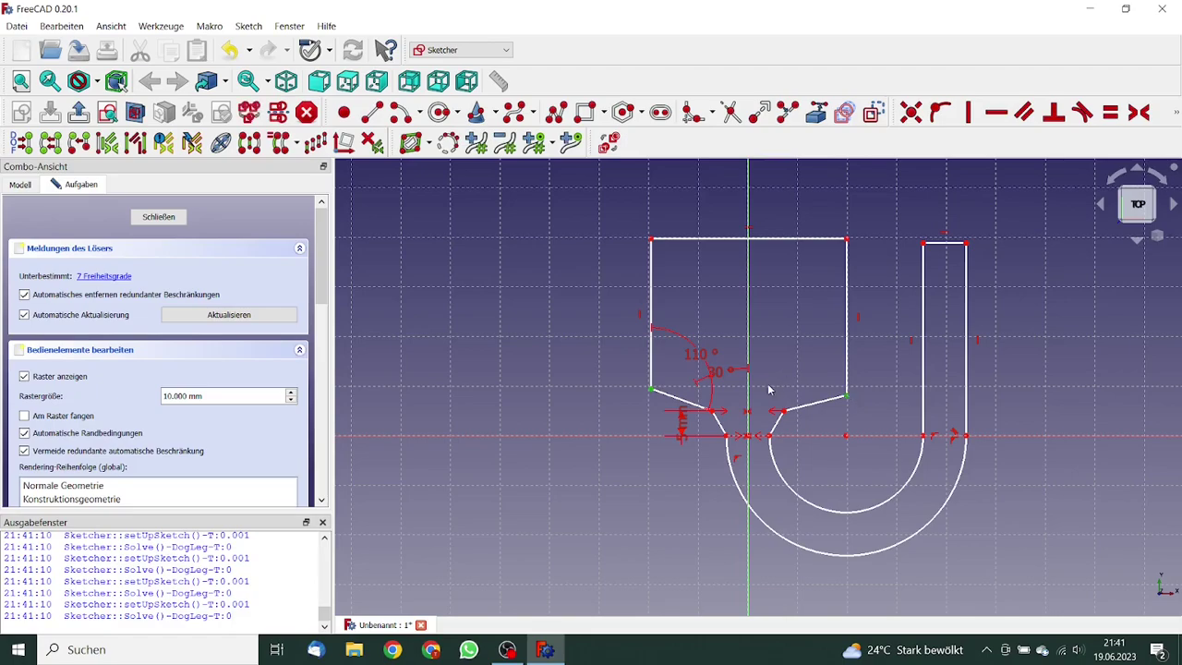
click(1141, 114)
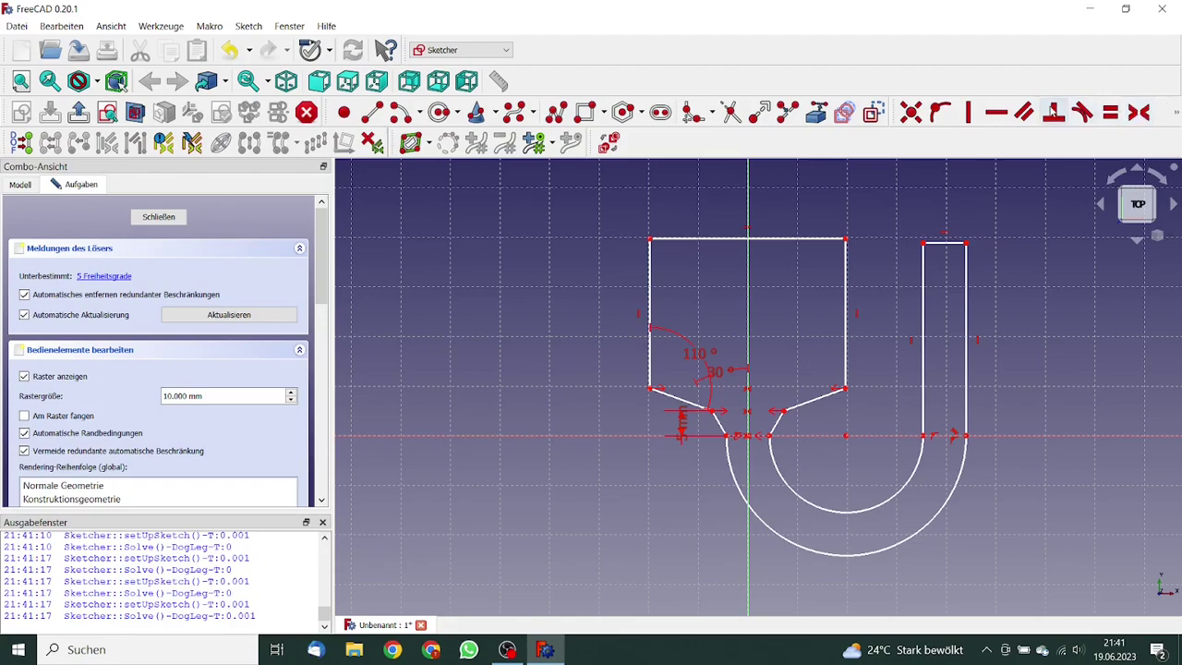
drag(694, 242, 699, 197)
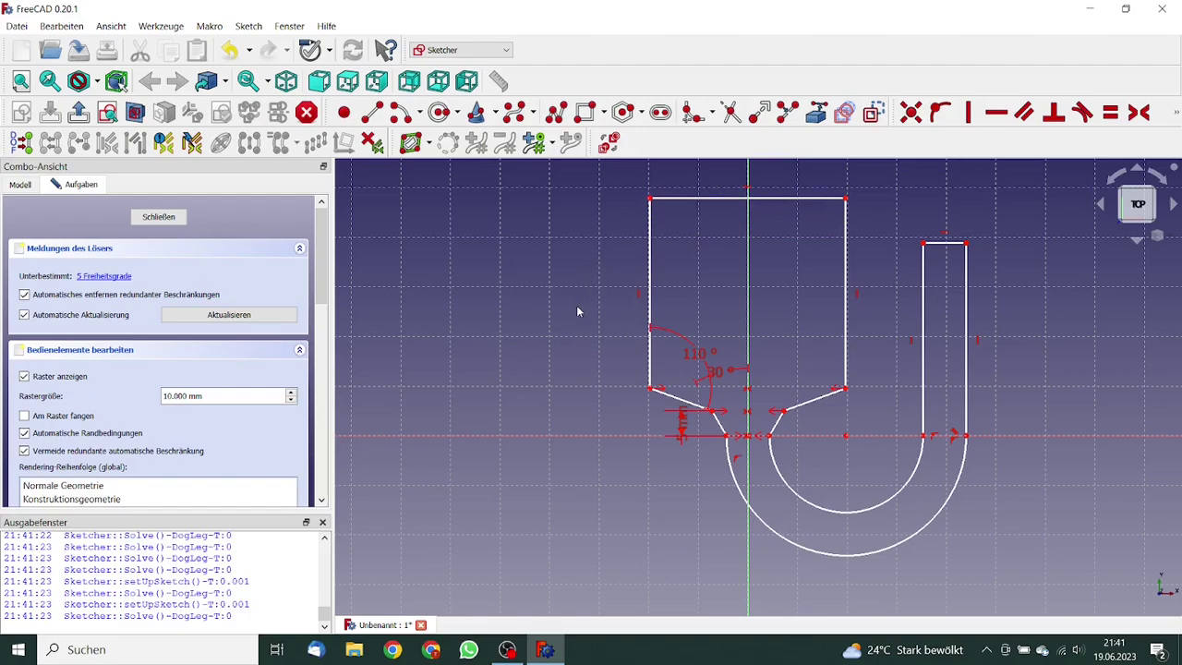
Step: Constrain the vertical distance from the block's upper left corner to the horizontal axis to 120 mm
scroll(578, 311, down, 3)
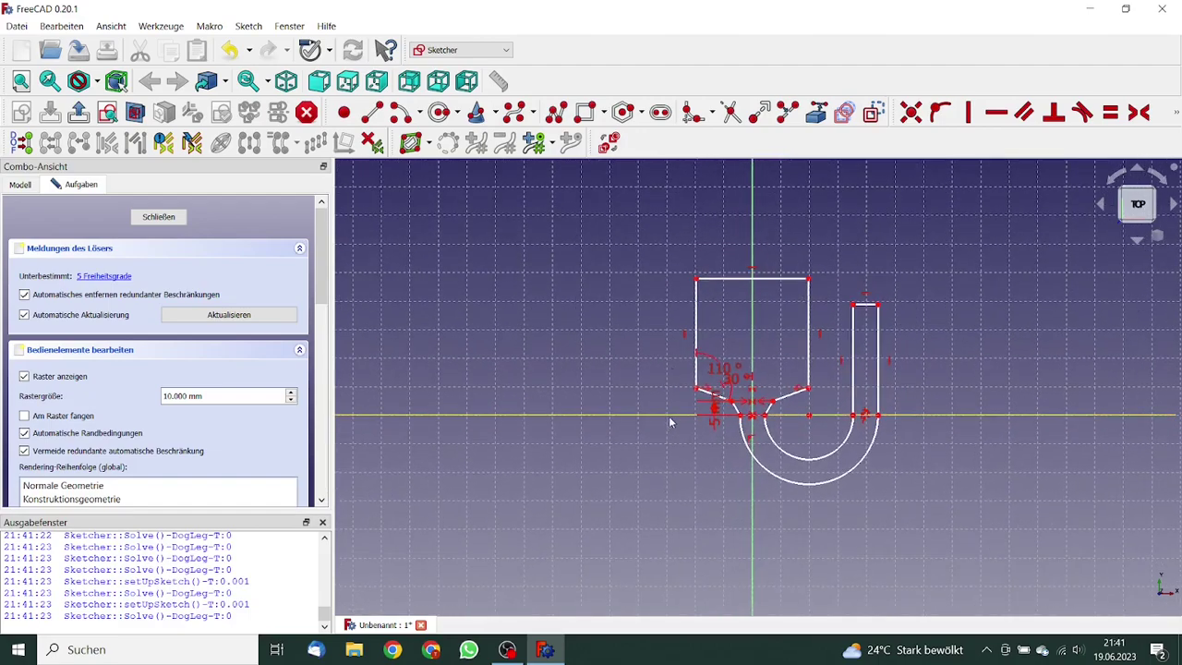
click(672, 419)
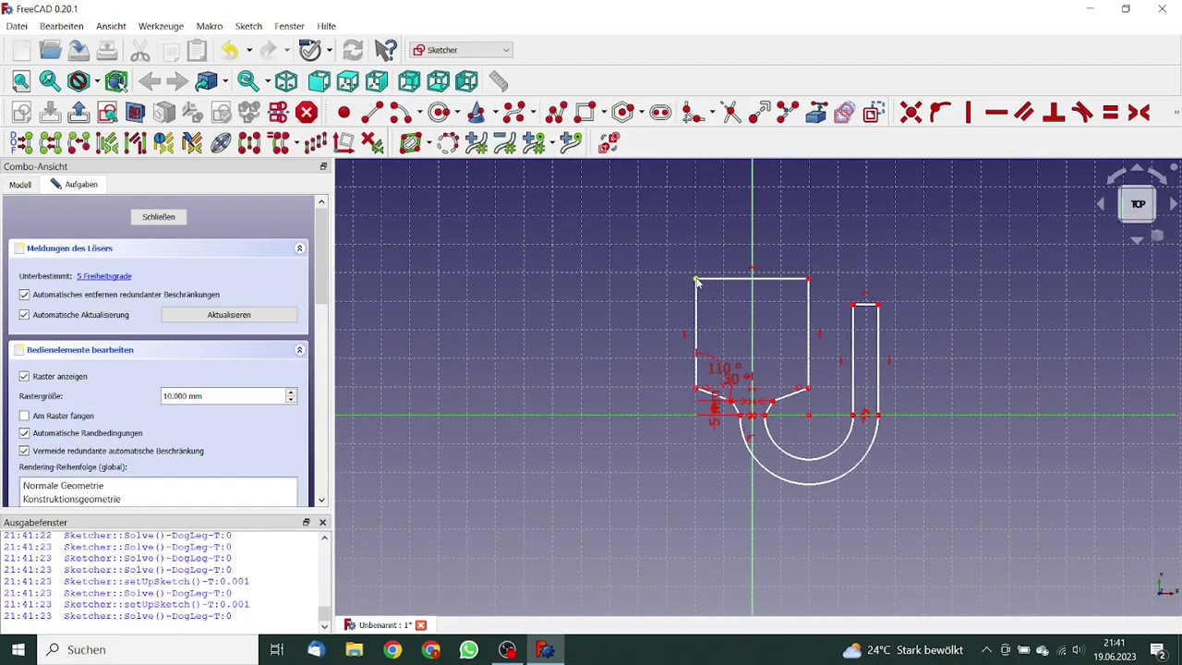
click(697, 279)
click(1175, 112)
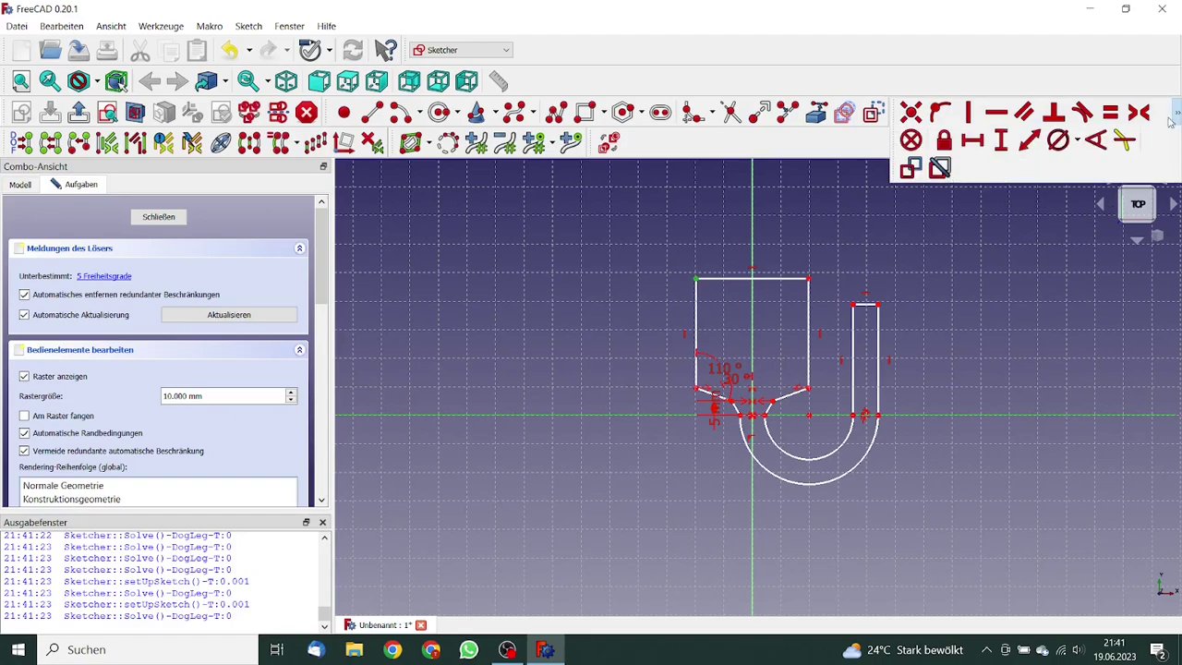
click(1003, 145)
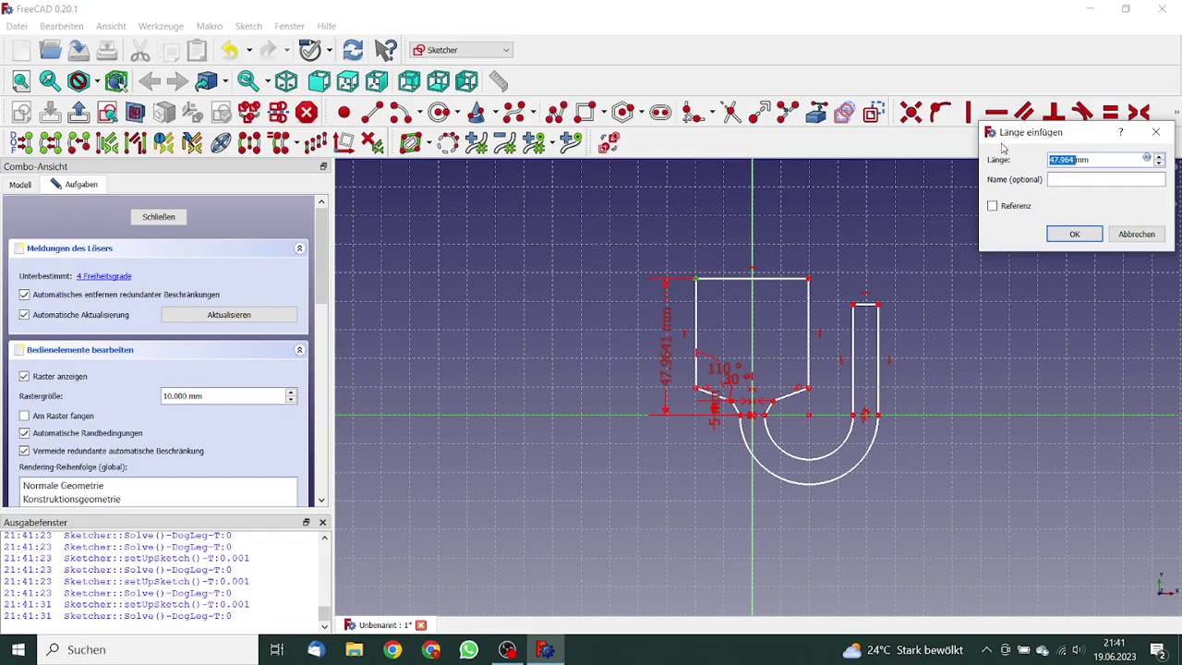
text(120)
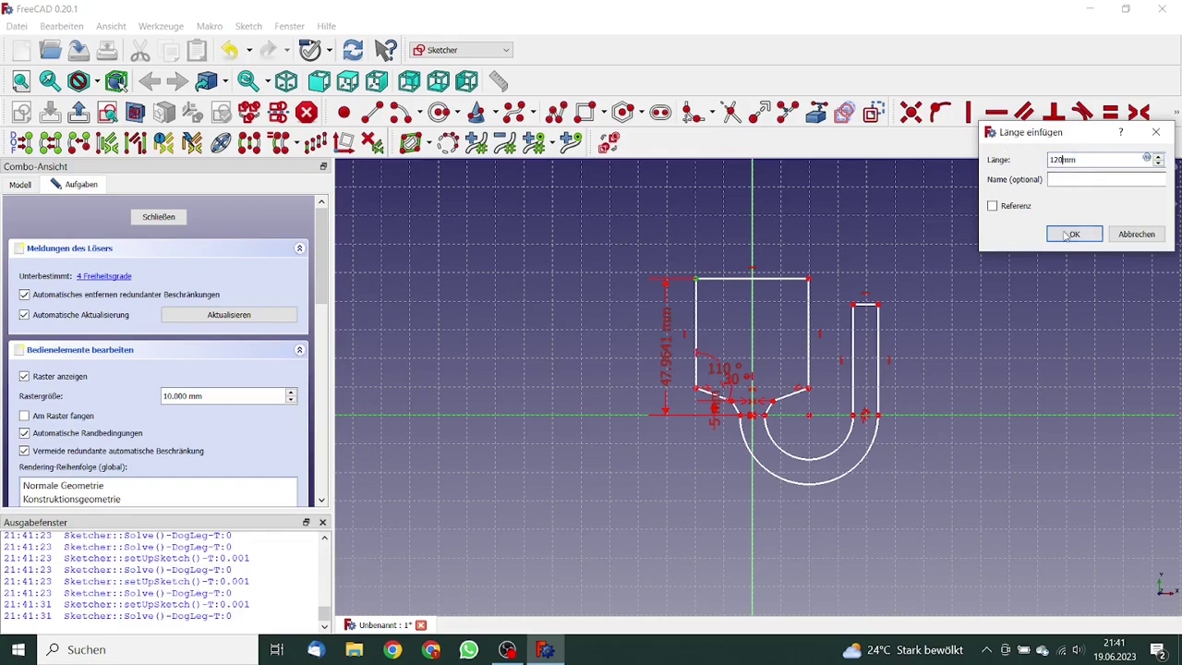
click(1066, 237)
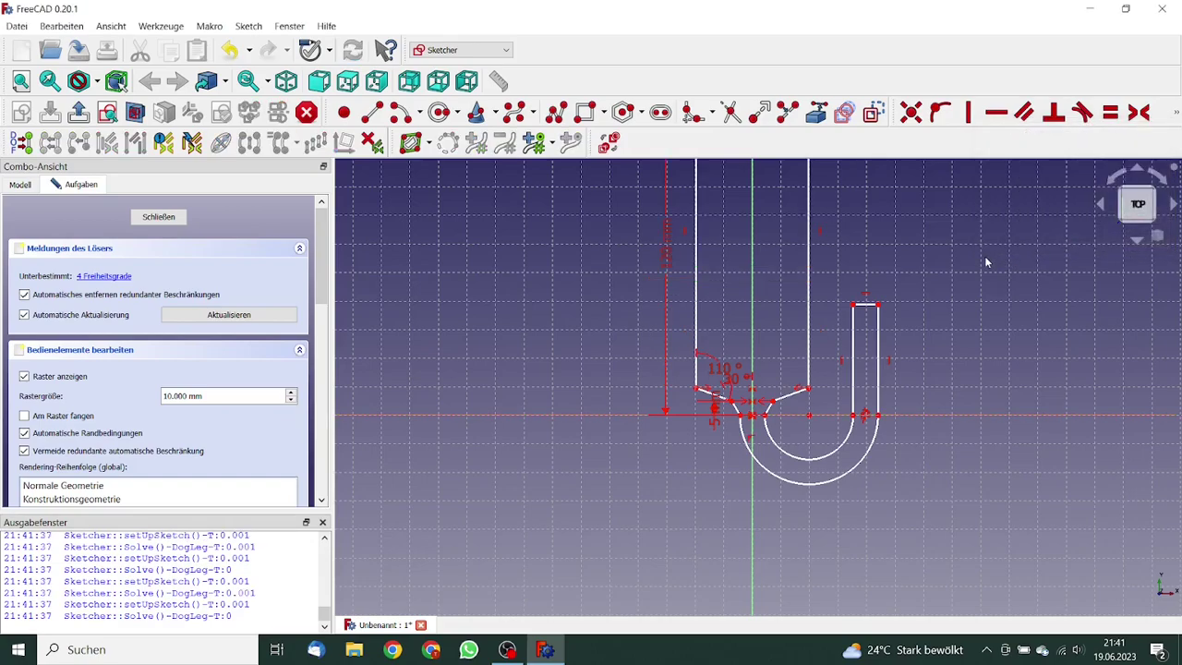
Step: Constrain the horizontal distance between the block's upper right corner and the strip's inner upper corner to 10 mm
scroll(986, 258, down, 4)
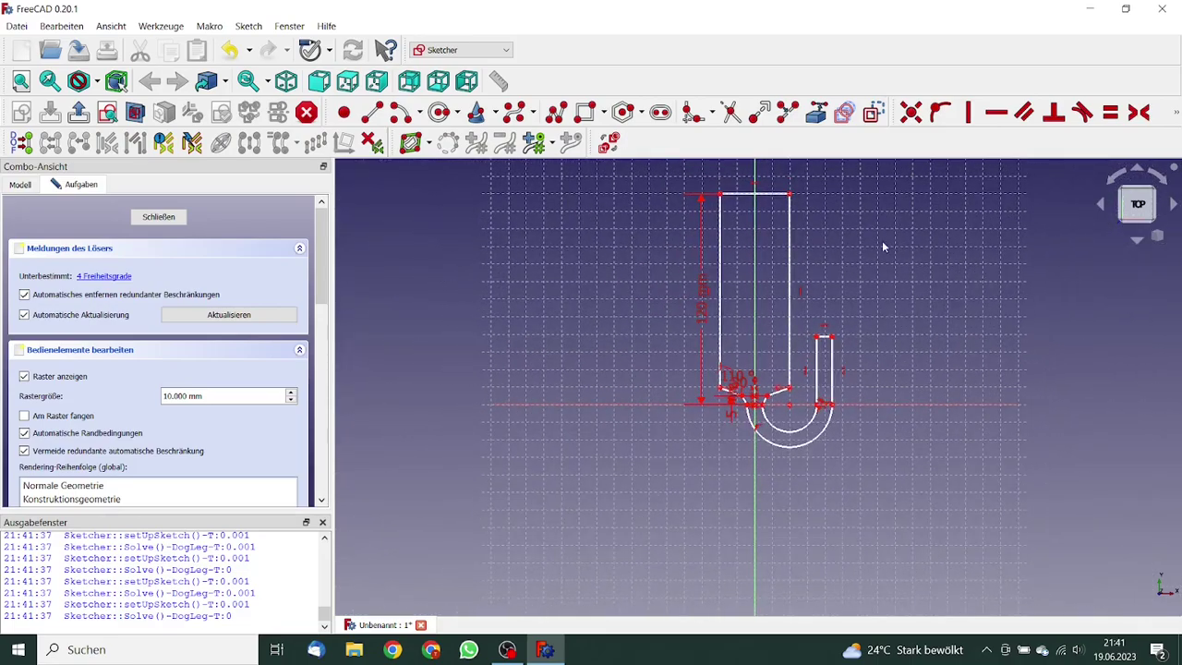
click(791, 195)
click(817, 336)
click(1176, 112)
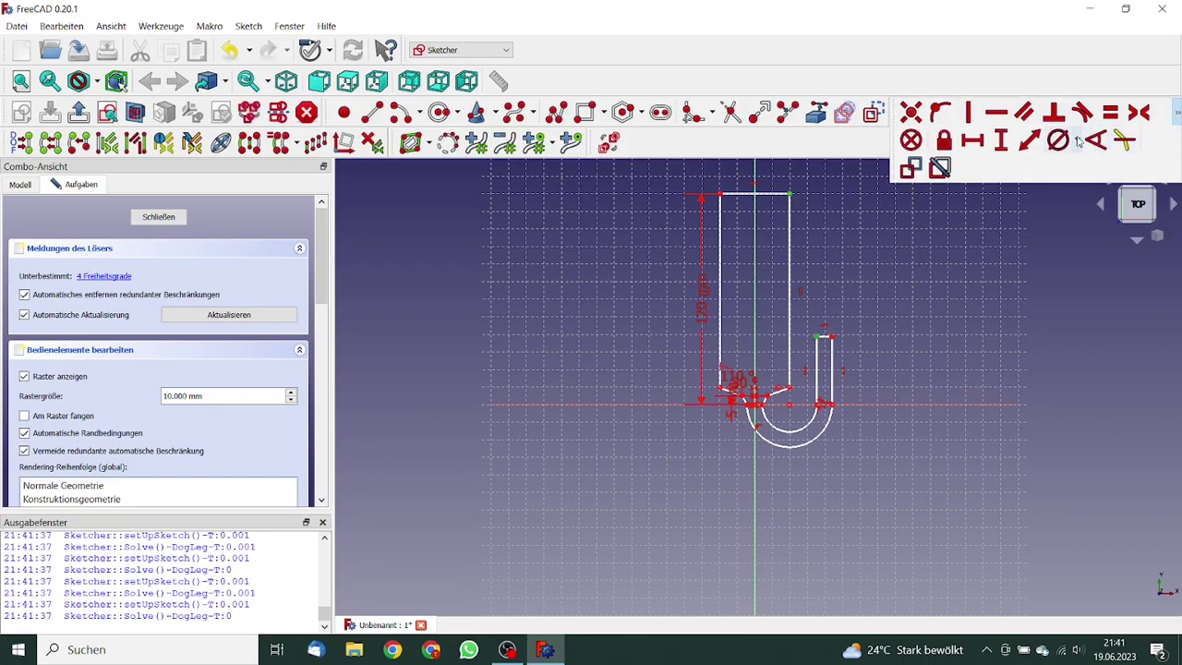
click(972, 140)
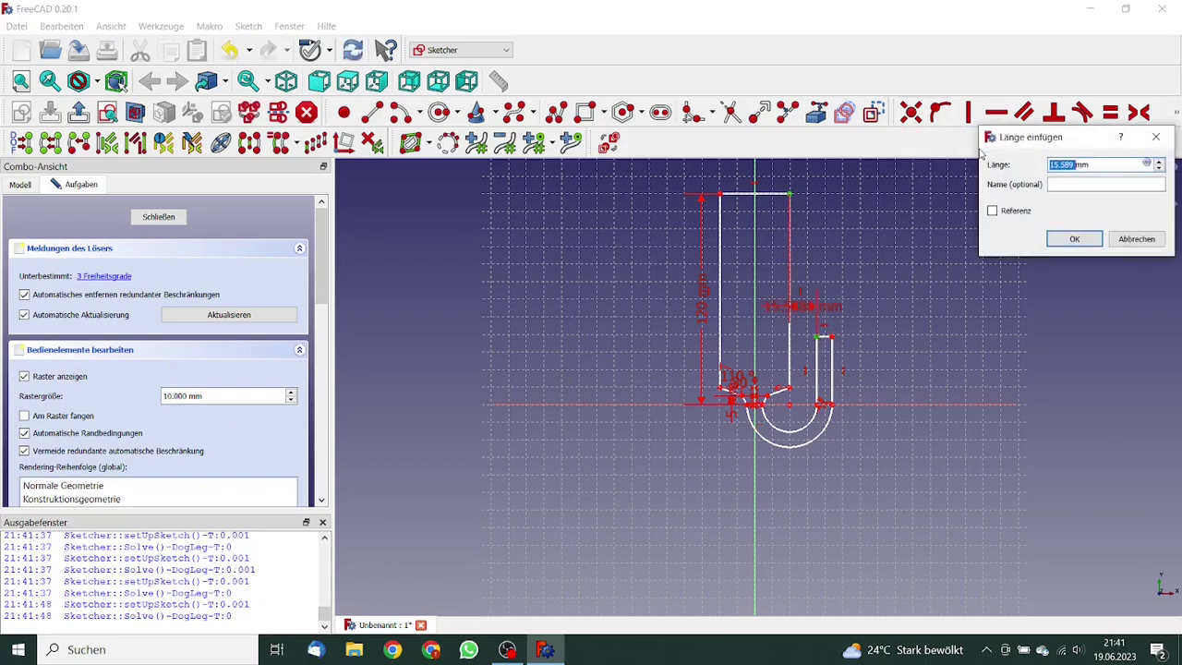
text(10)
click(1071, 240)
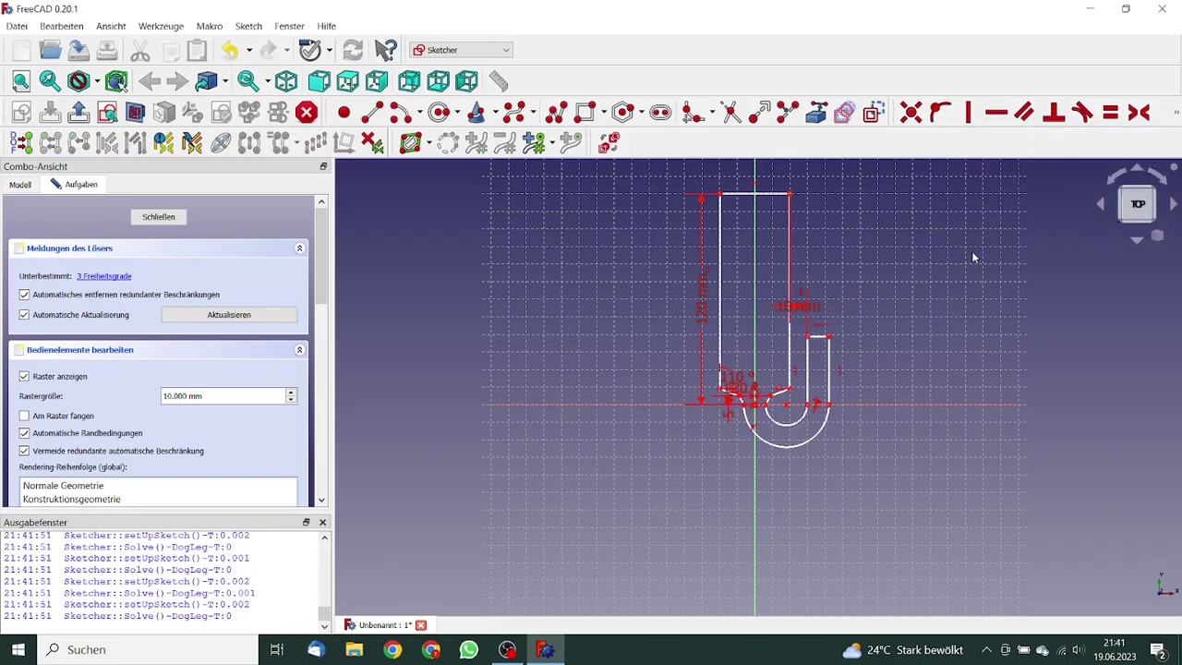
Step: Constrain the horizontal distance between the strip's two upper corners to 8 mm
scroll(927, 279, up, 3)
scroll(932, 260, up, 3)
scroll(932, 231, down, 2)
scroll(928, 248, down, 4)
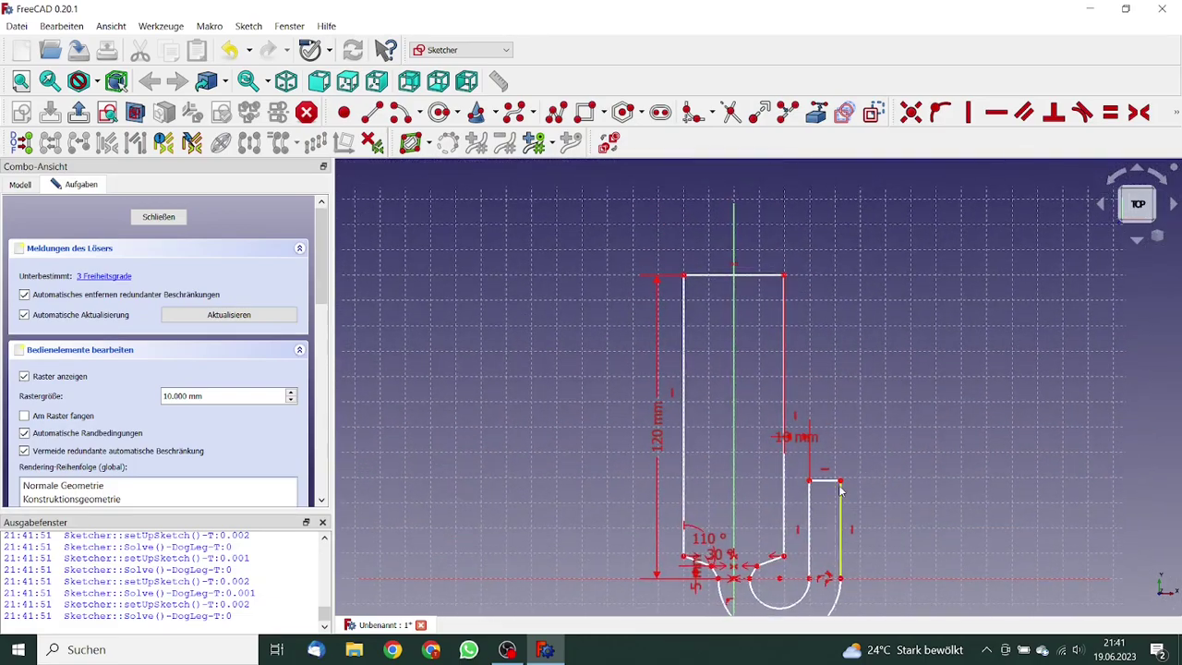
click(809, 481)
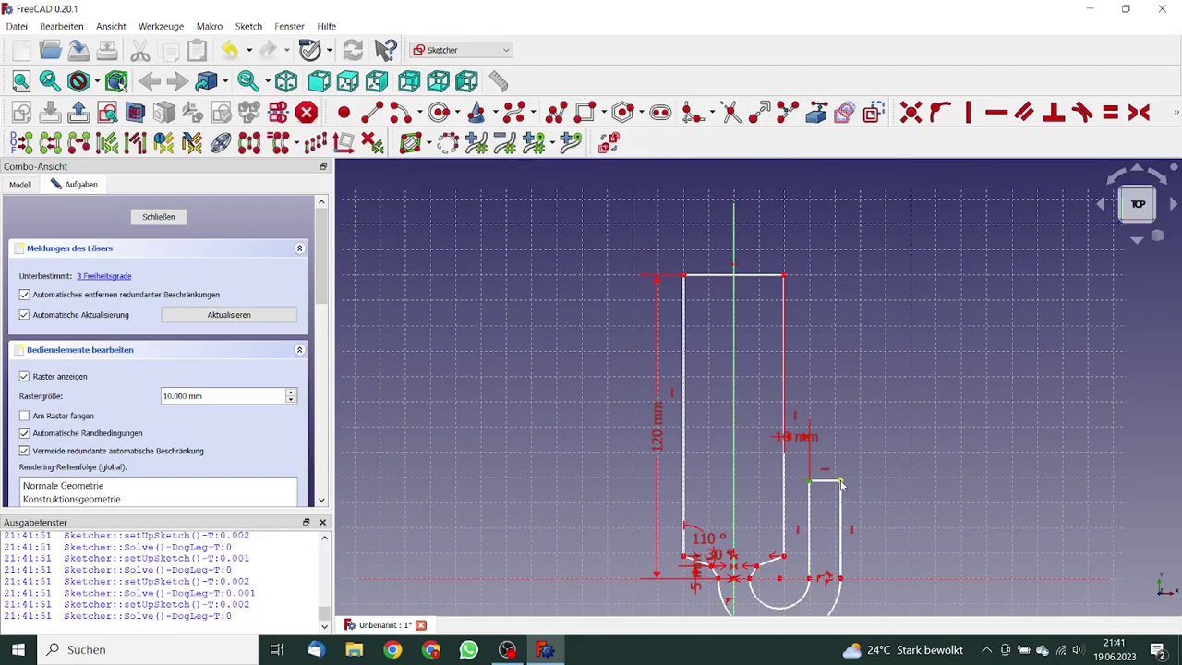
click(841, 482)
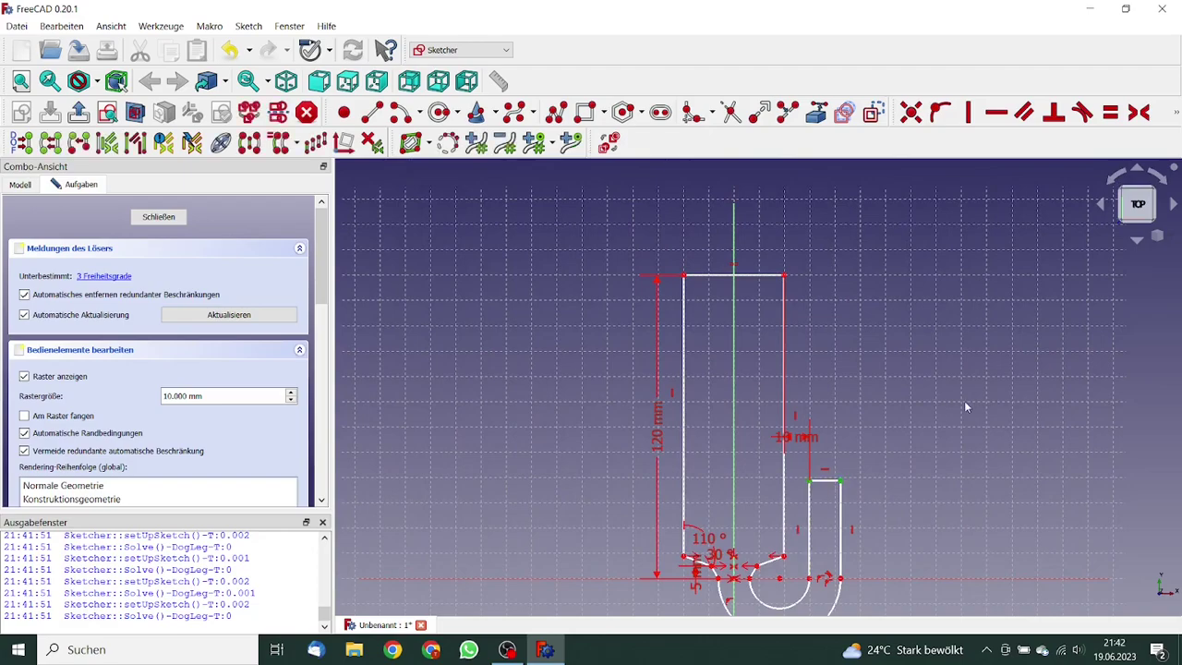
click(1176, 112)
click(975, 141)
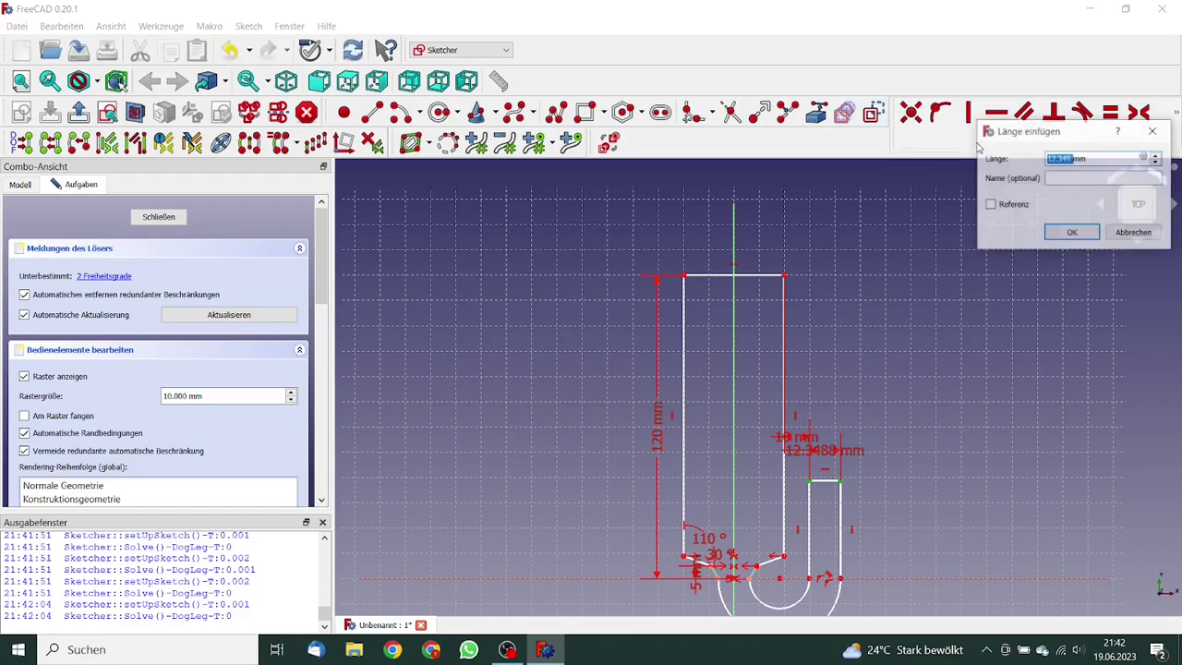
text(6)
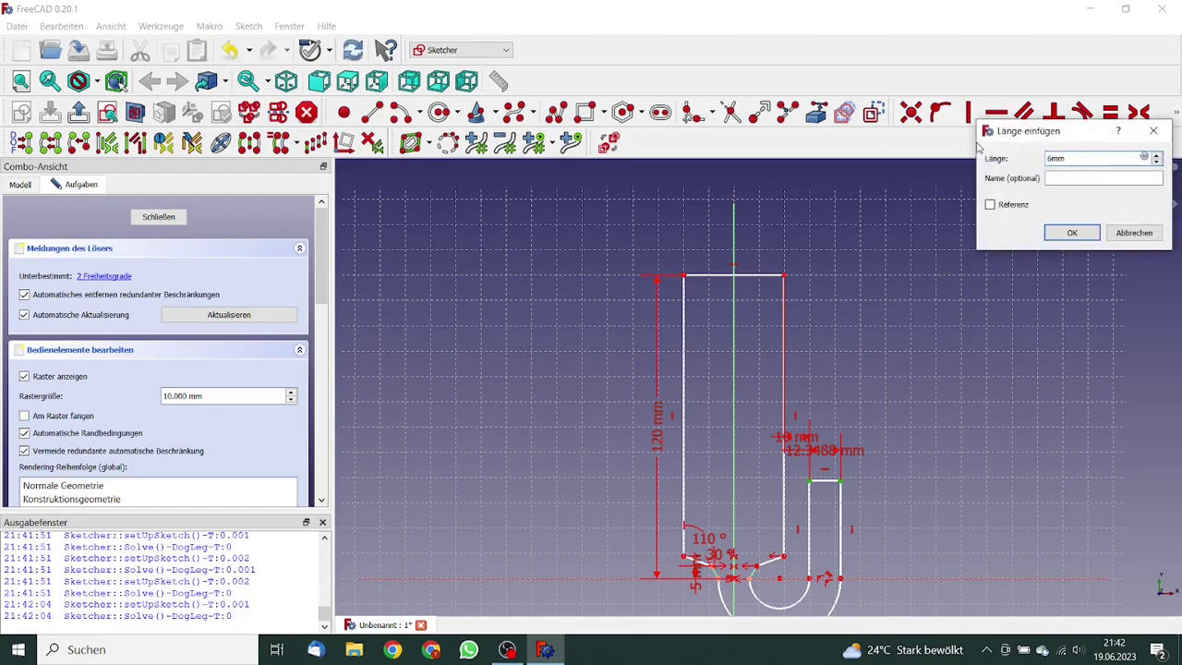
key(BackSpace)
text(8)
click(1073, 232)
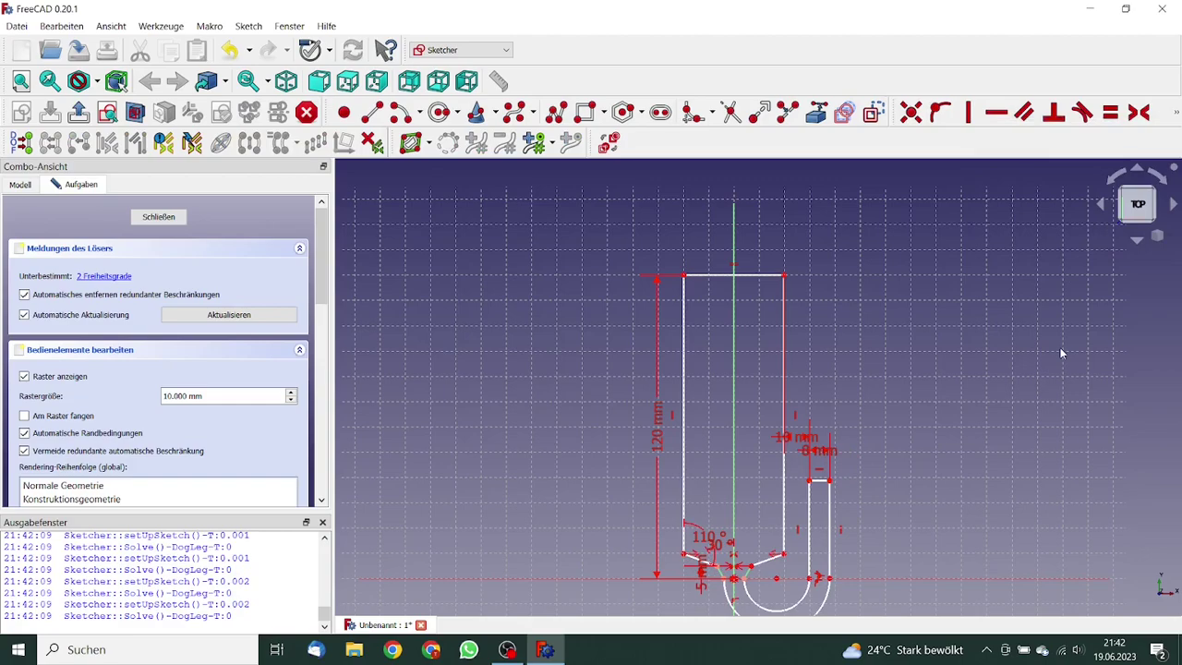
Step: Constrain the vertical distance between the endpoints of the strip's outer line to 80 mm
click(830, 578)
click(829, 481)
click(1177, 112)
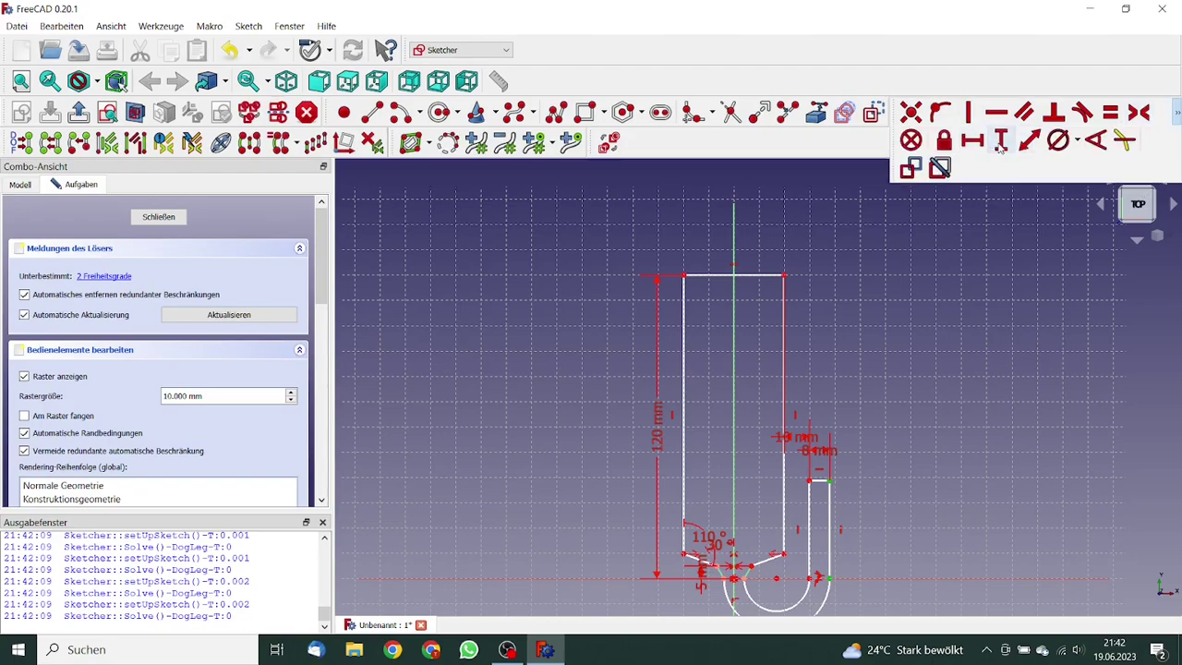
click(1000, 141)
text(80)
click(1073, 234)
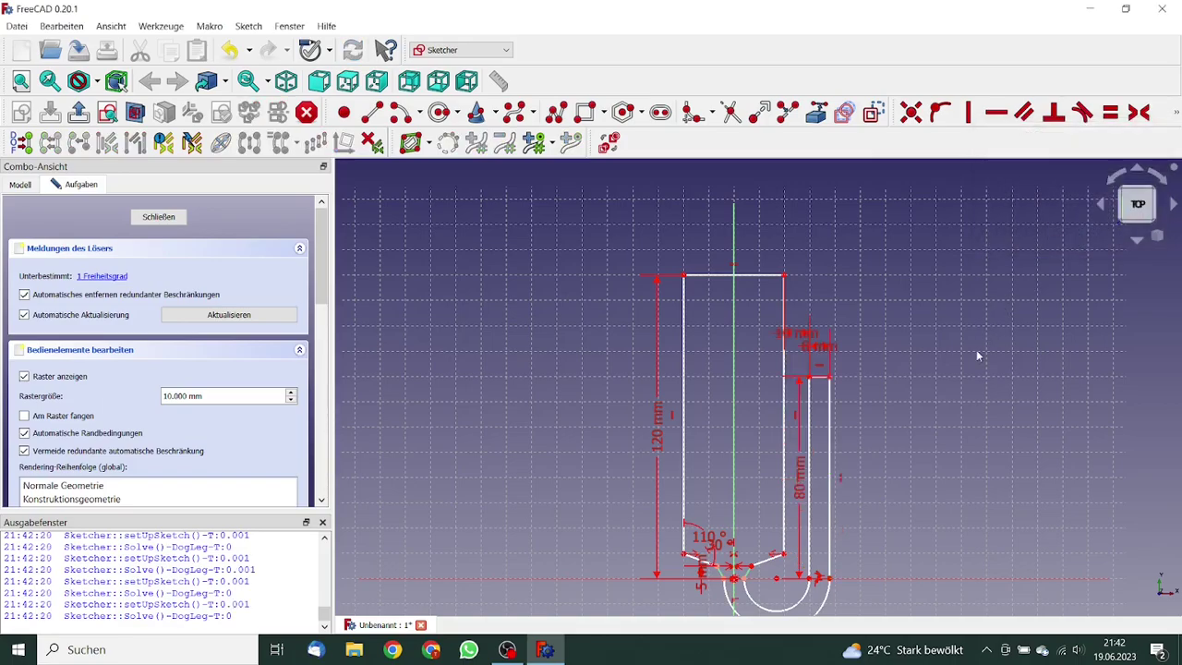
Step: Constrain the horizontal distance between the block's two upper corners to 100 mm
scroll(944, 379, up, 2)
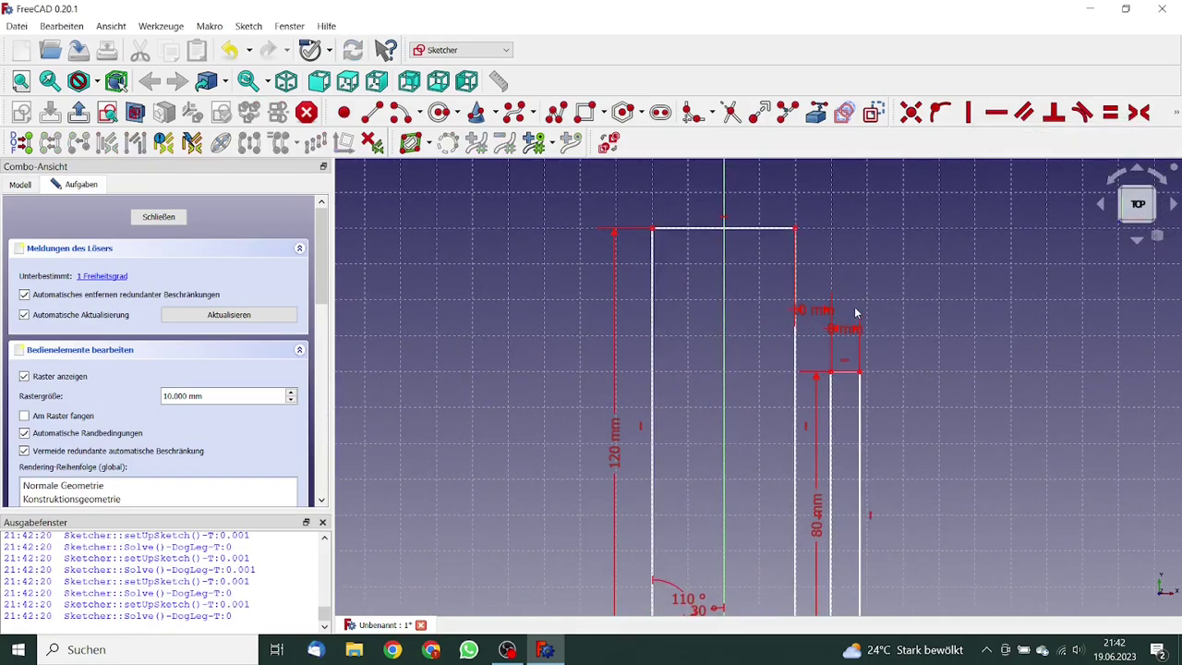
click(796, 229)
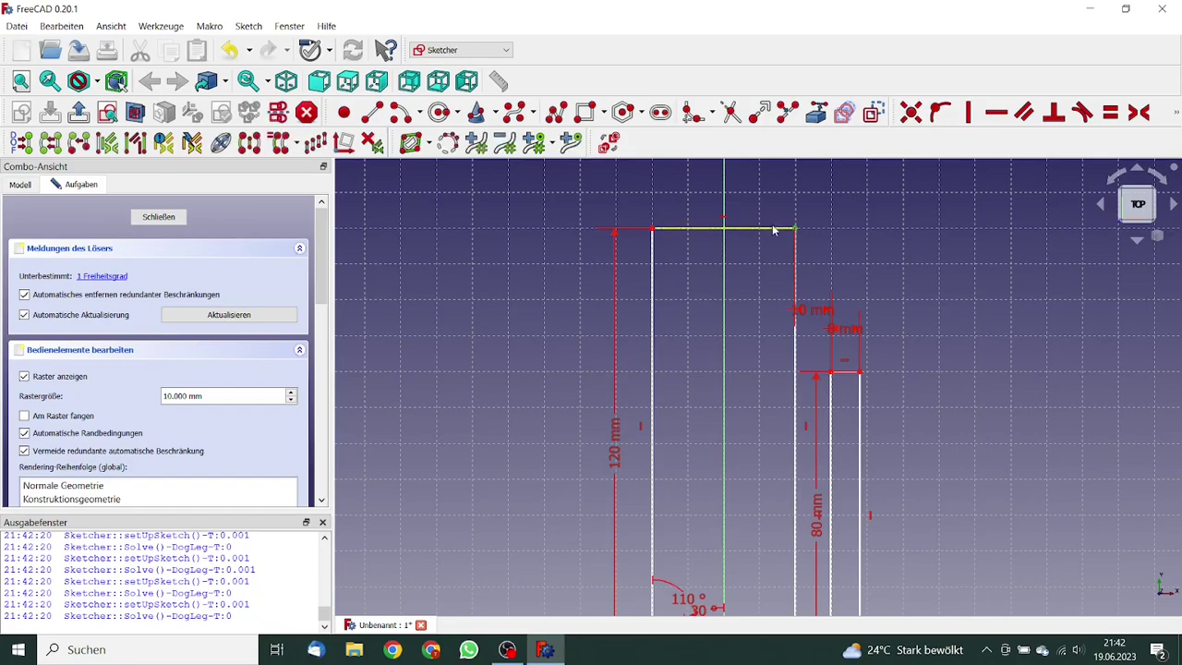
click(653, 230)
click(1177, 113)
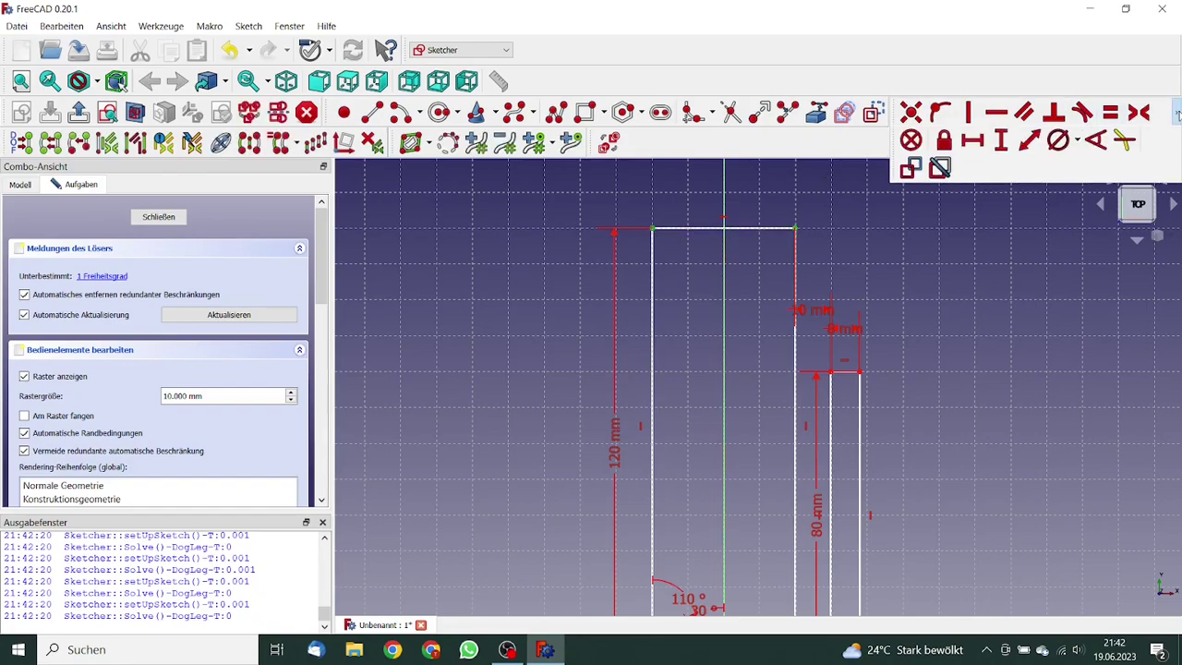
click(972, 140)
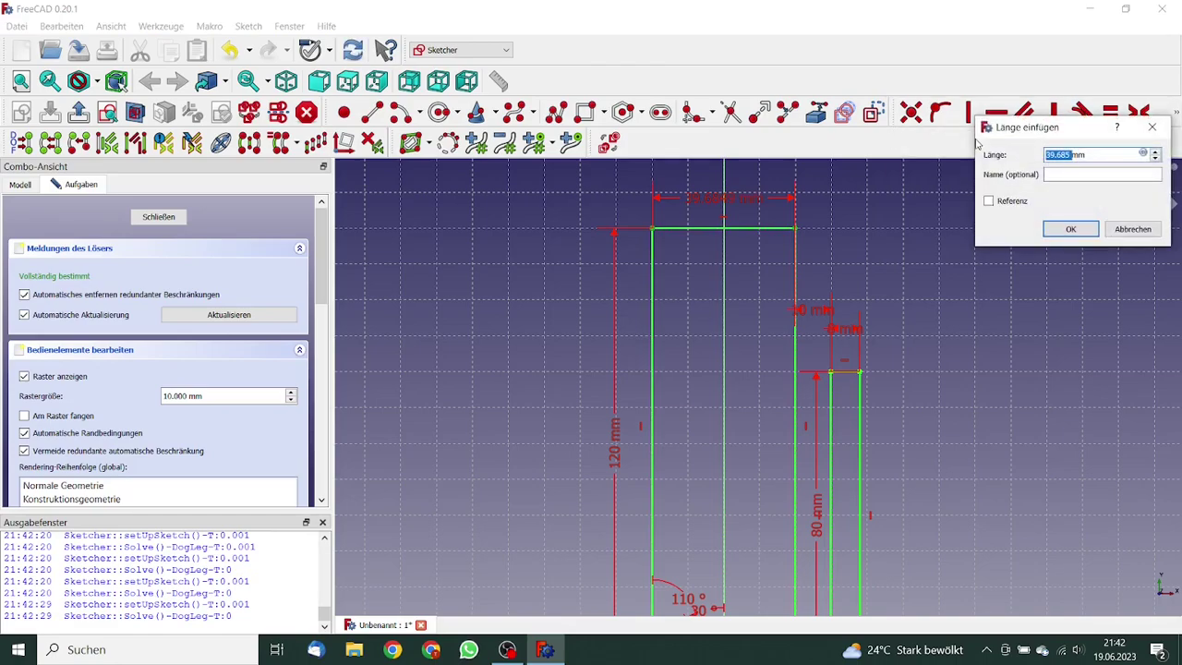
text(100)
click(1071, 229)
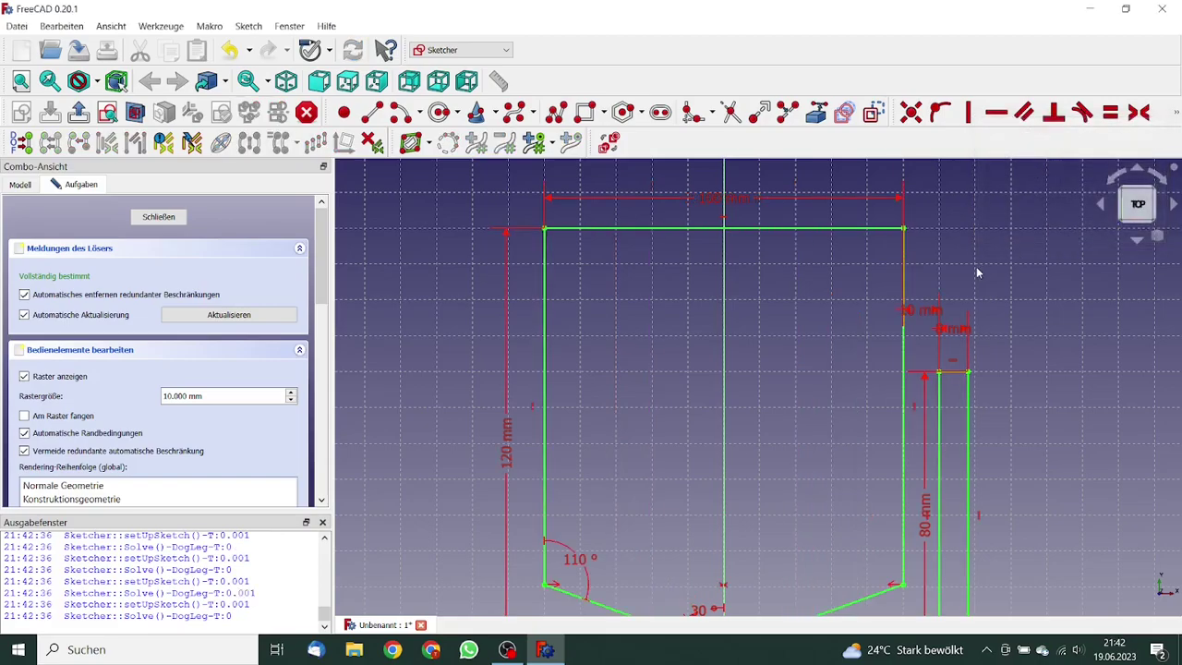
Step: Finish the sketch and pad the profile 10 mm along the sketch normal
scroll(965, 291, down, 5)
scroll(959, 307, up, 3)
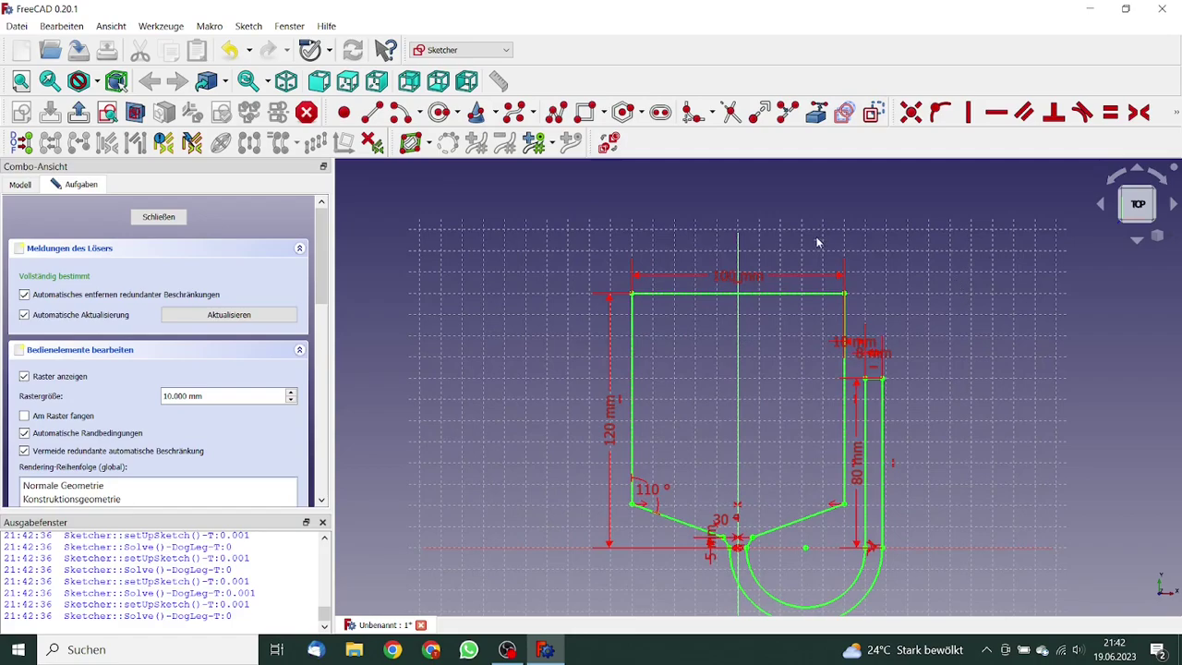
click(159, 218)
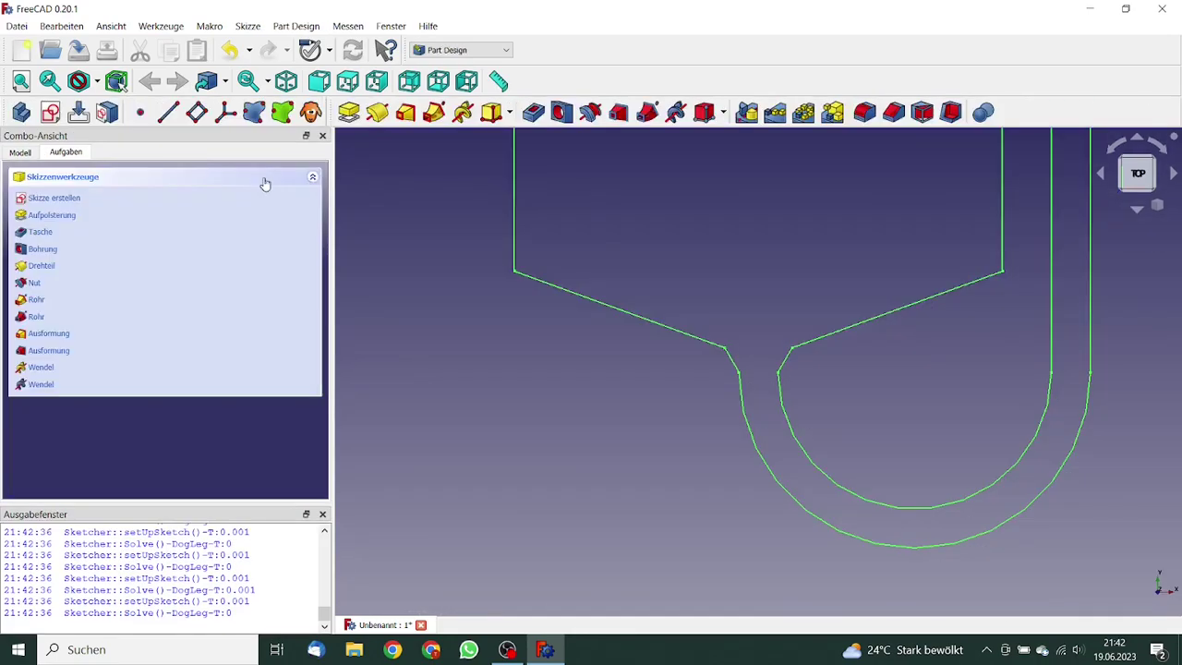
click(348, 115)
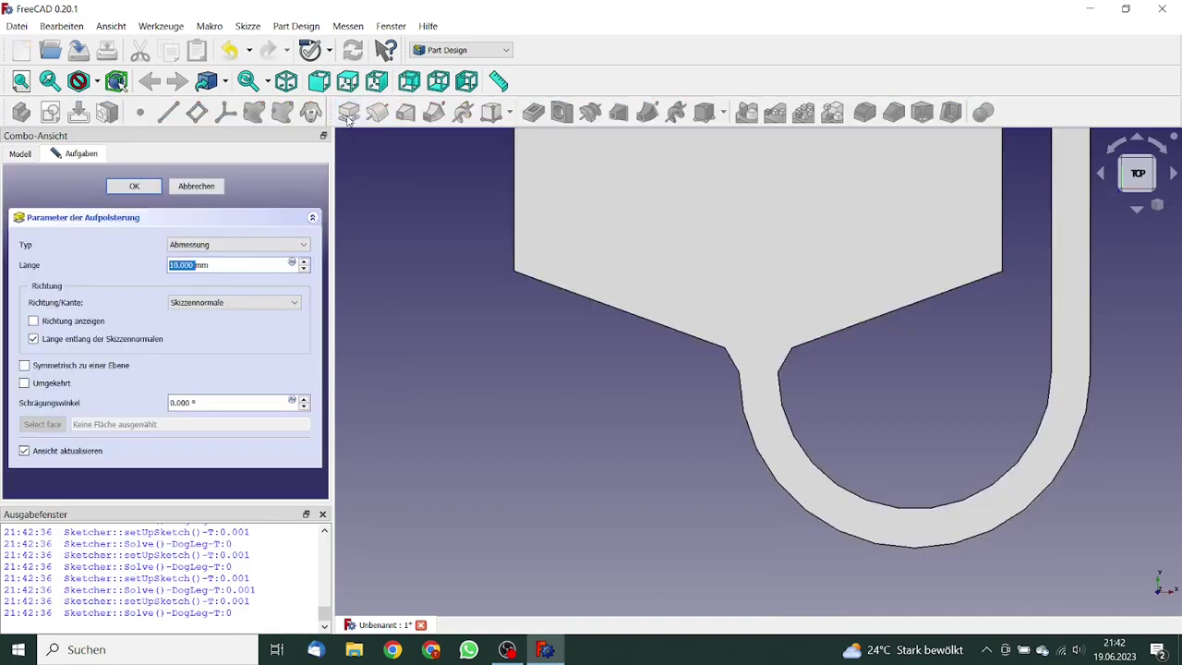
text(10)
click(134, 188)
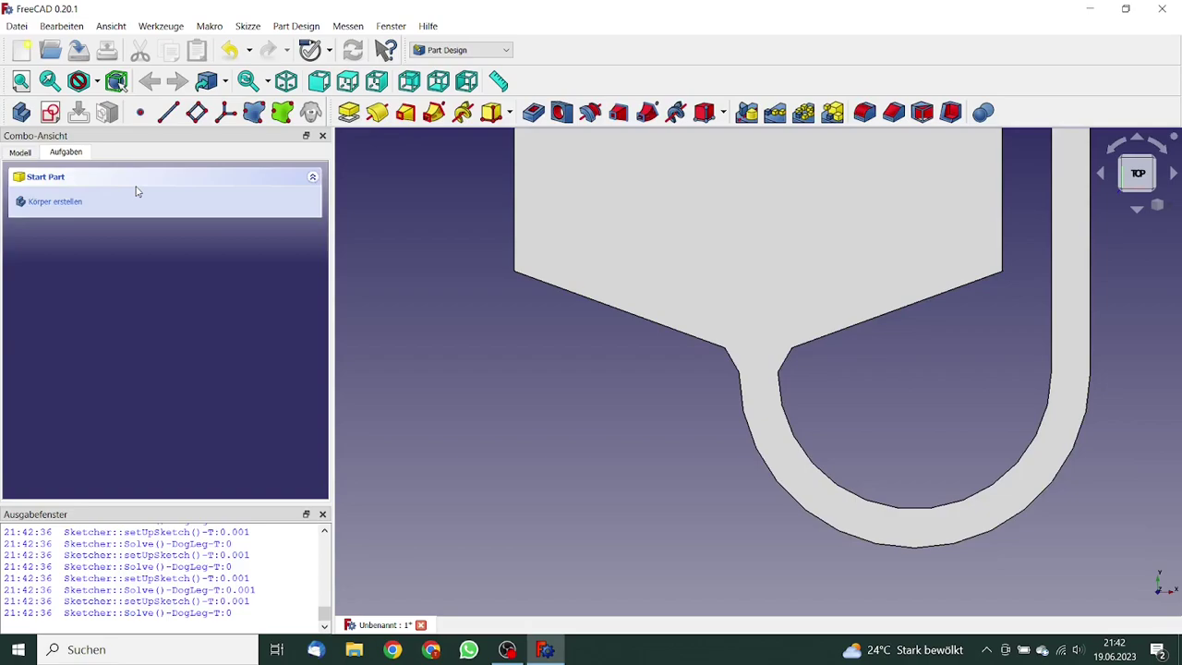
Step: Save the document as Lesson14_Interfoam_Bubbles in the Lektion14_Interfoam_Bubbles folder
click(27, 154)
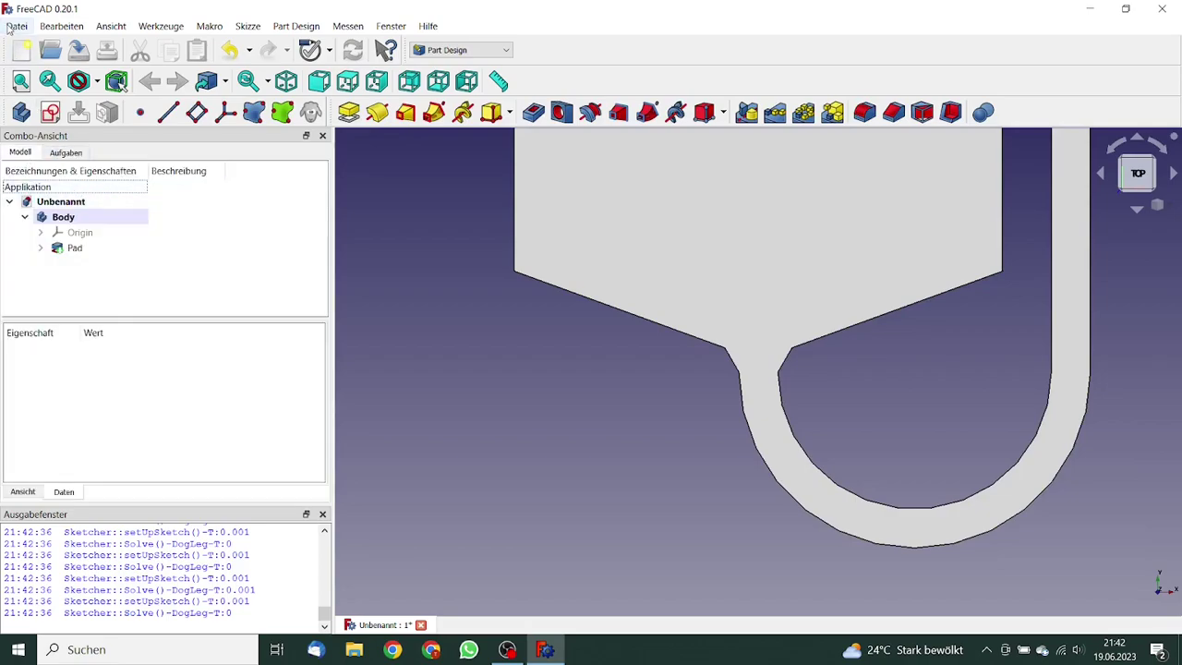
click(16, 26)
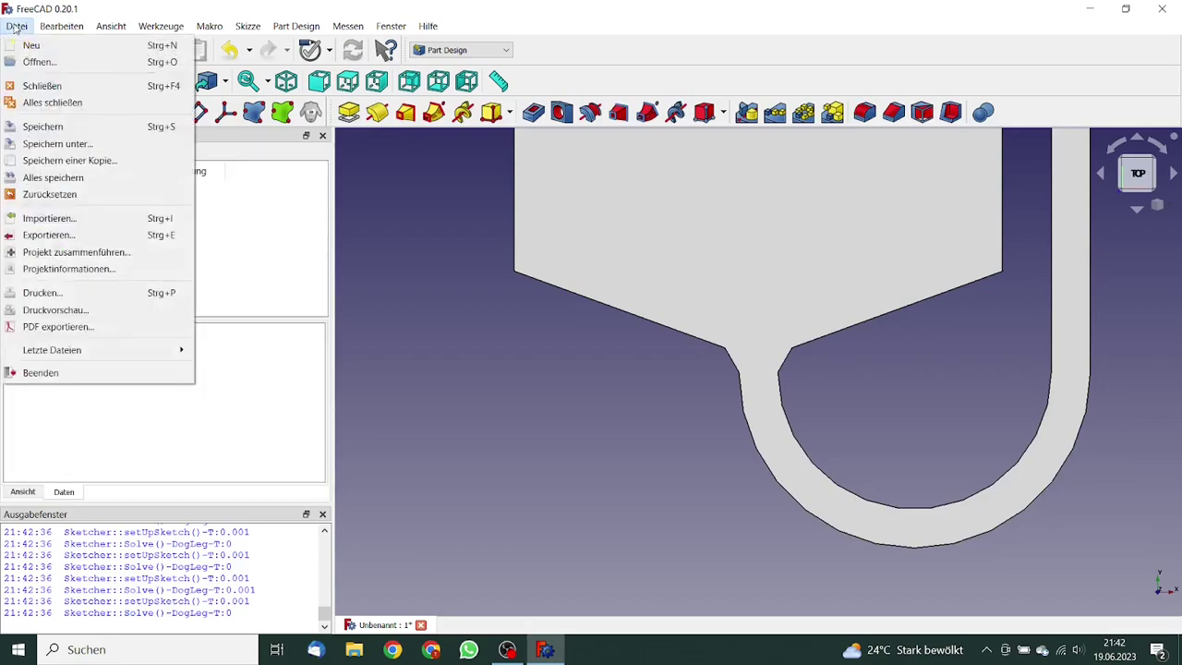
click(43, 127)
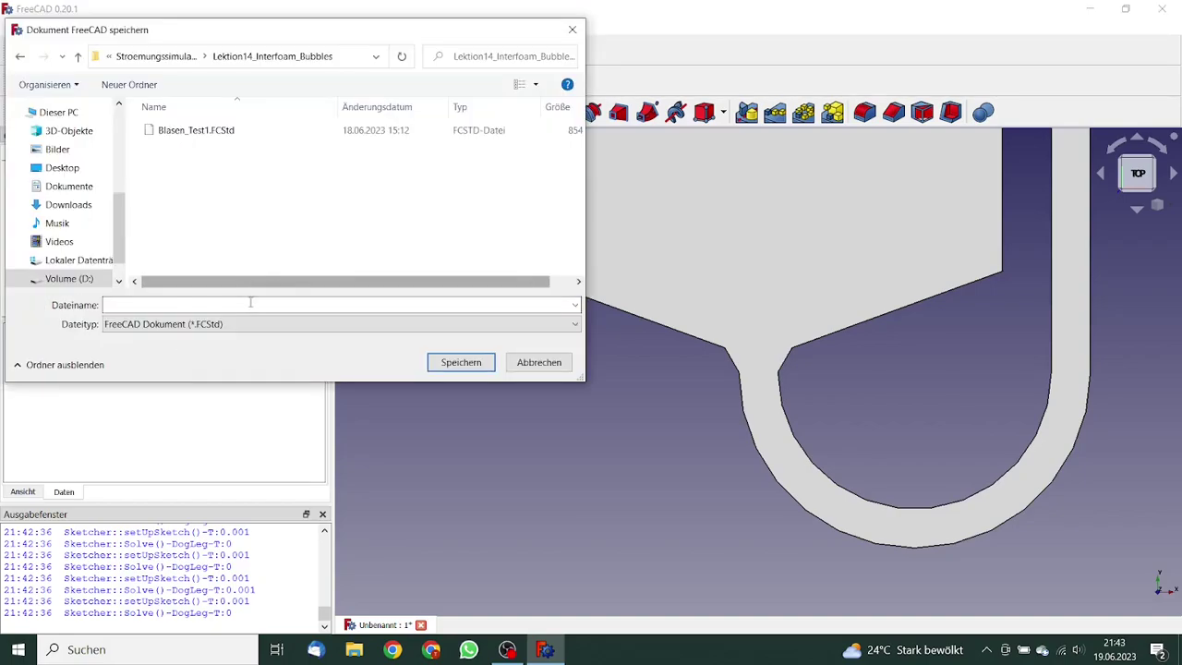
text(Lesson14_Interfoam_Bubbles)
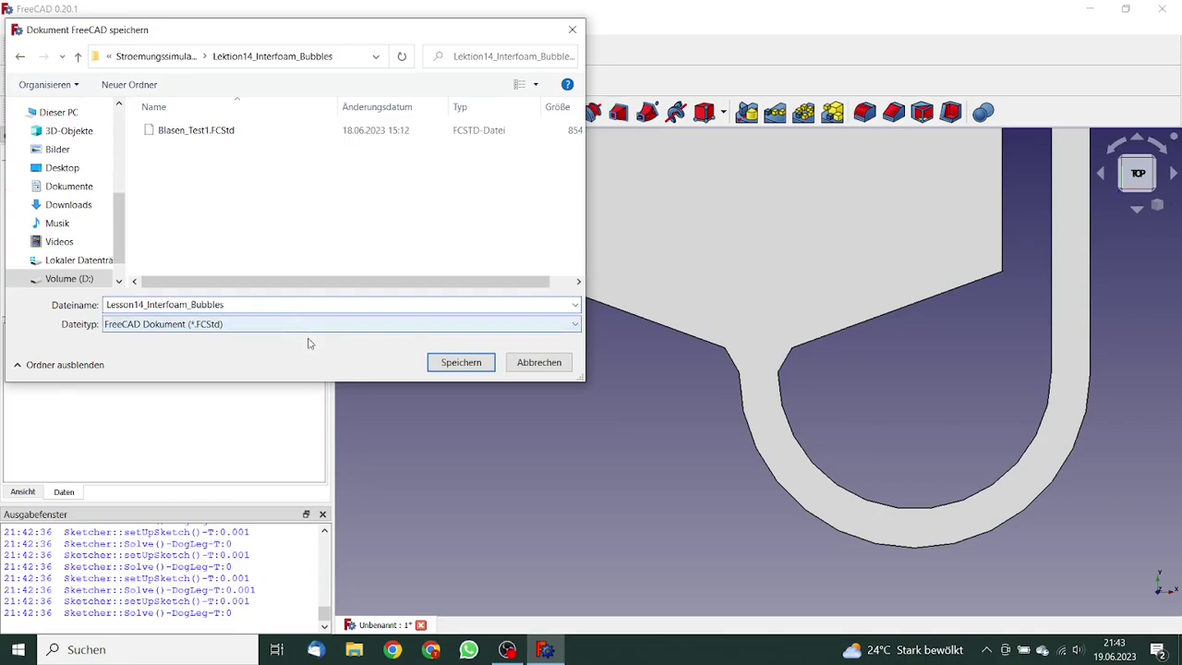
click(457, 361)
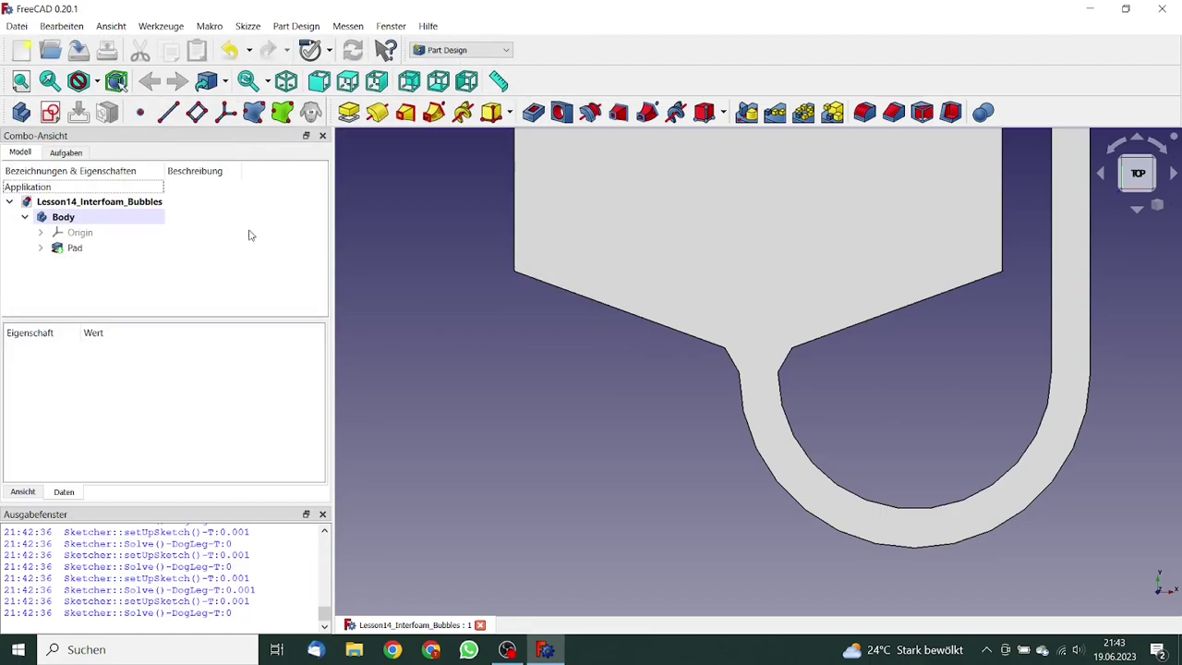
Step: Switch to the Part workbench and add a cube primitive to the document
click(60, 205)
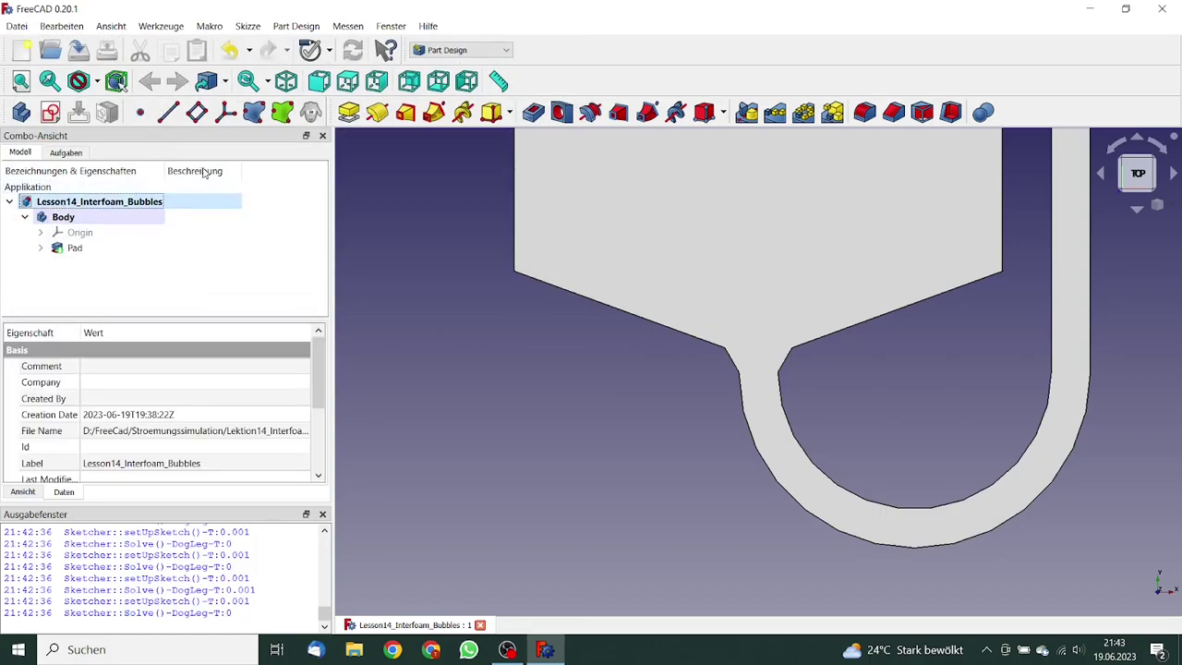
click(505, 51)
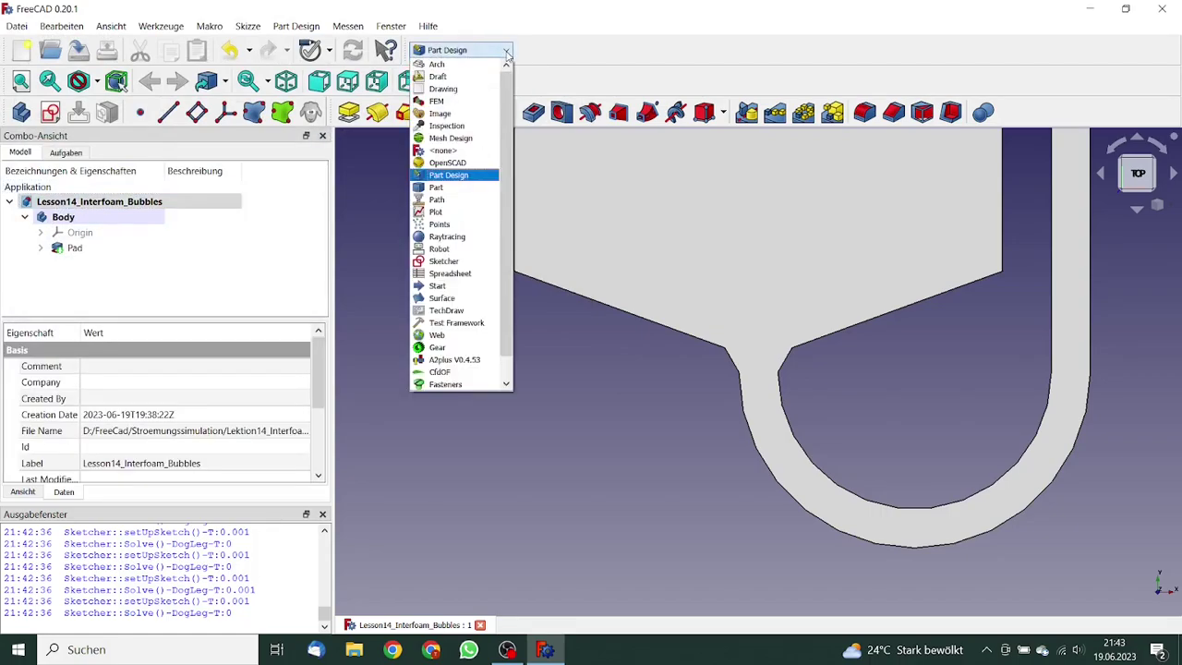
click(449, 185)
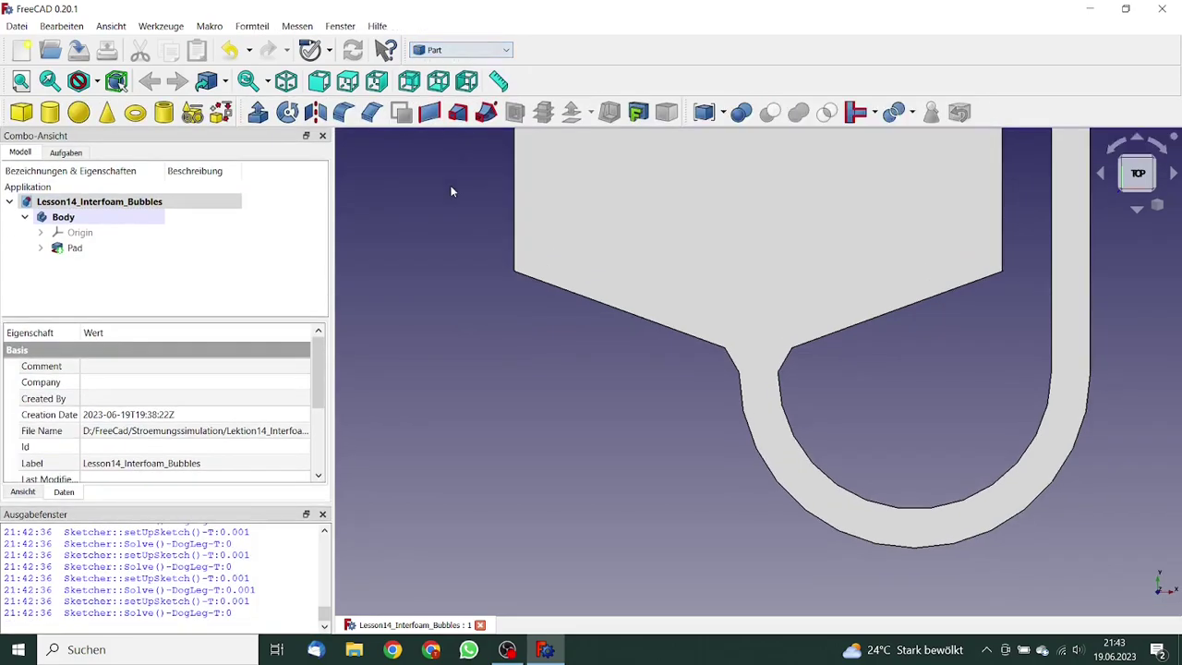
click(23, 112)
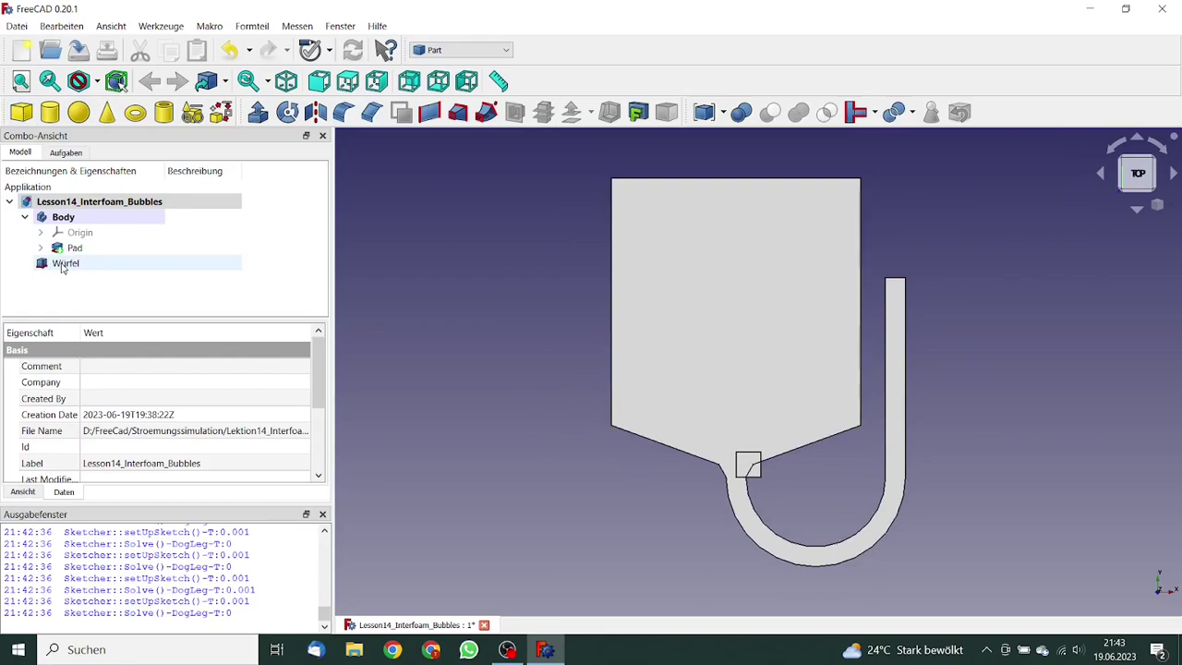
Step: Set the cube's length to 140 mm, width to 100 mm and height to 20 mm
click(62, 267)
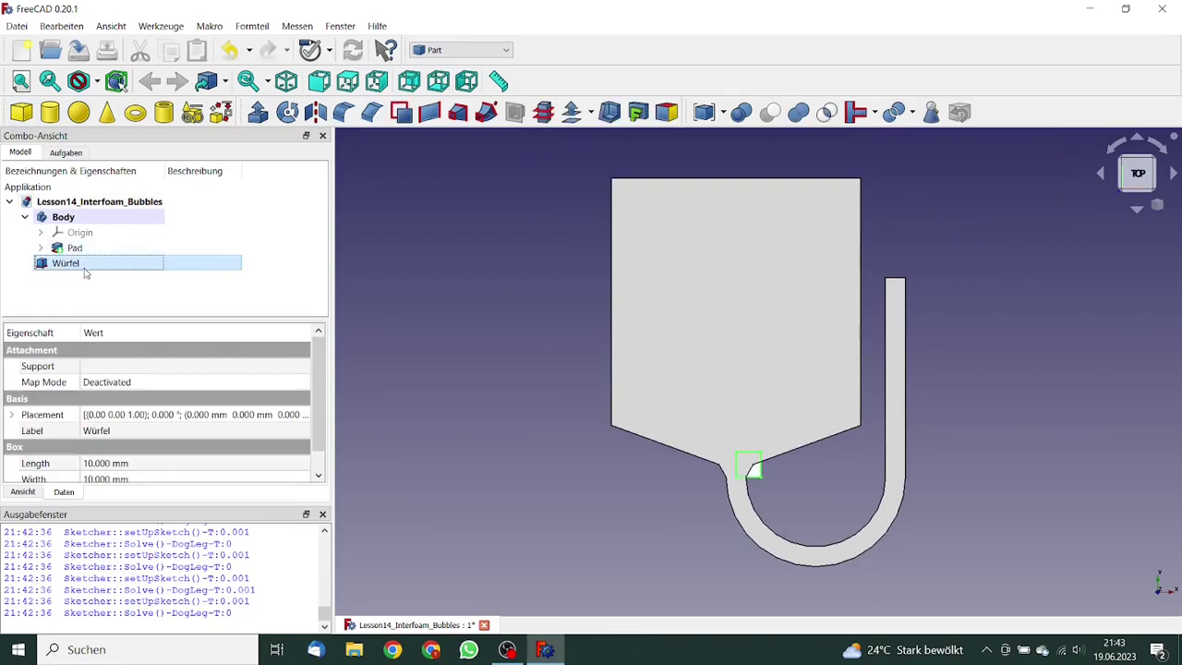
double_click(83, 266)
drag(220, 284, 68, 267)
text(140)
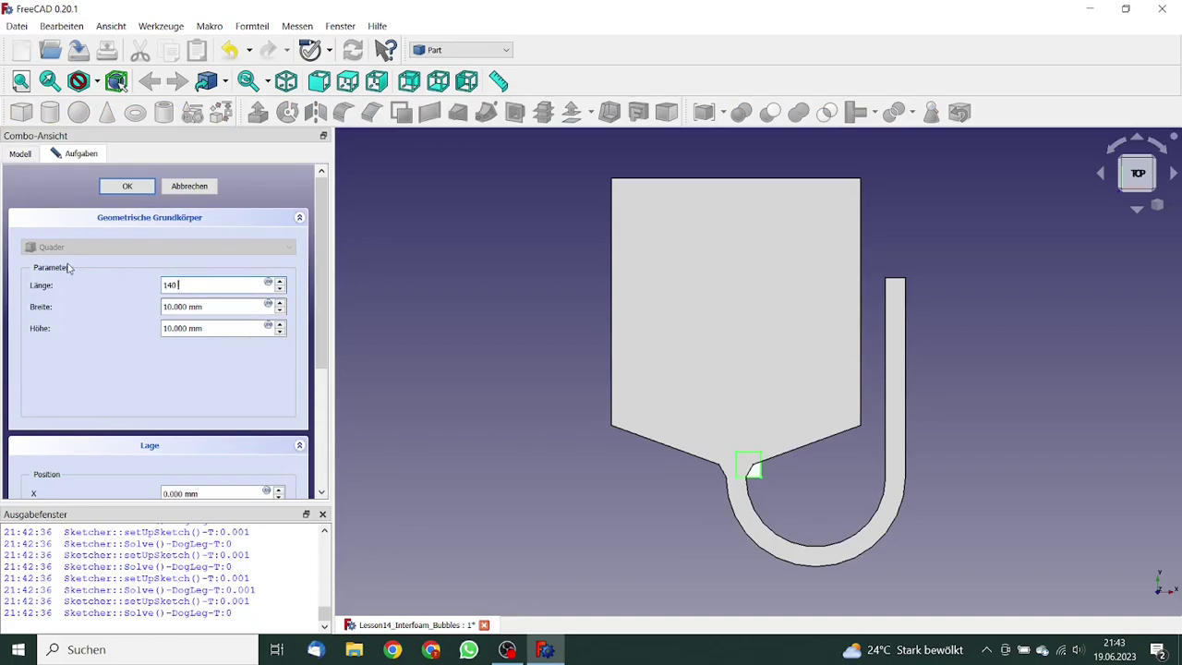
click(200, 306)
key(Tab)
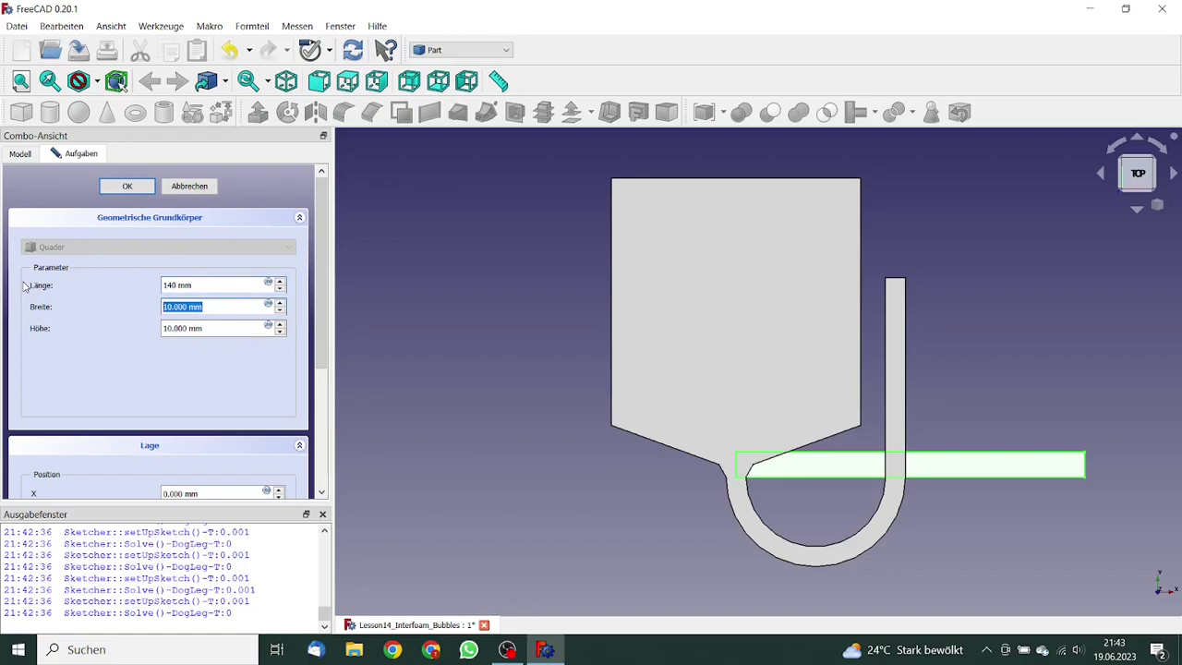
text(100)
key(Tab)
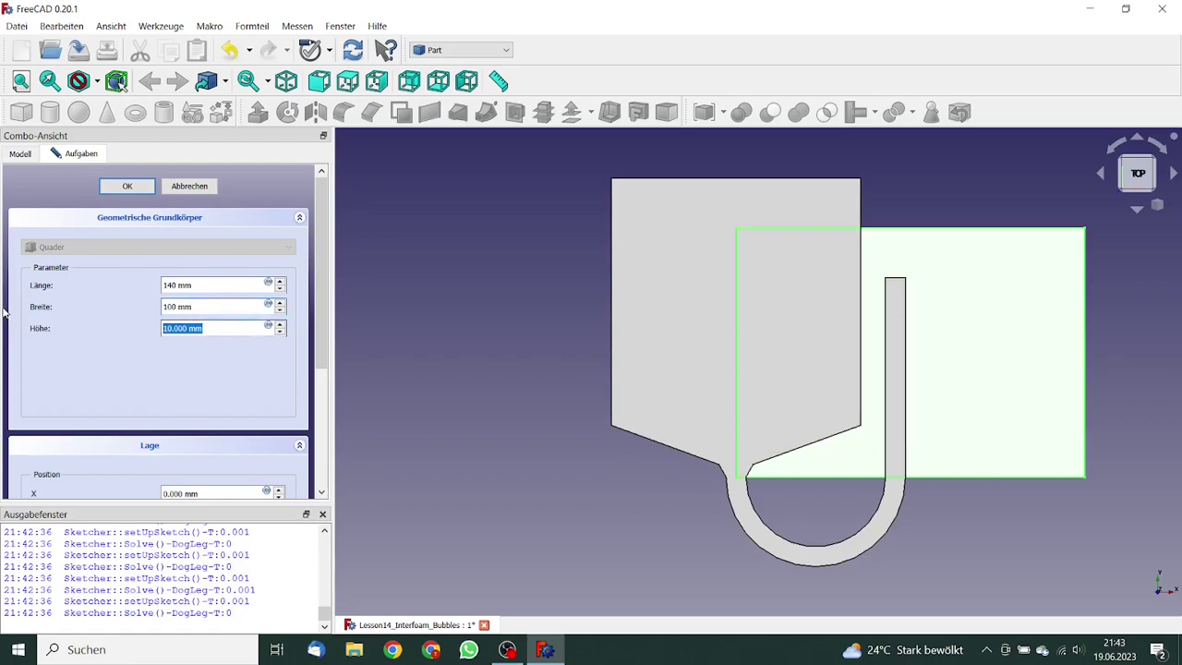
text(20)
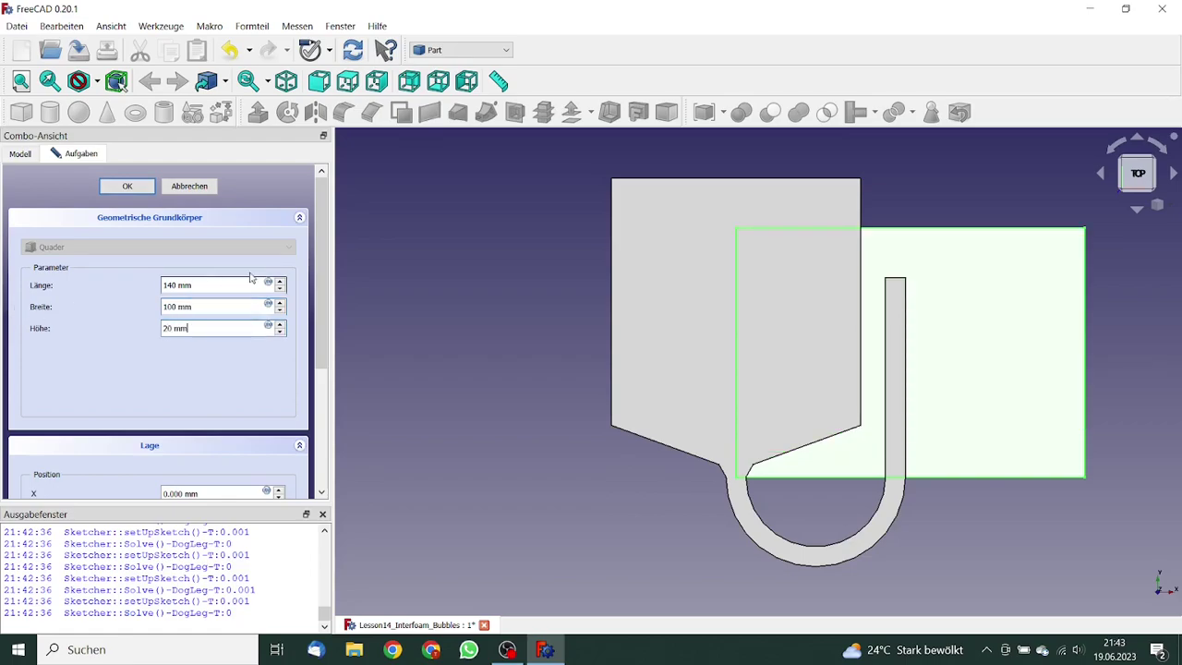
Step: Position the cube at X -70 mm, Y -45 mm and Z -5 mm and accept its parameters
scroll(318, 335, down, 1)
scroll(319, 335, down, 2)
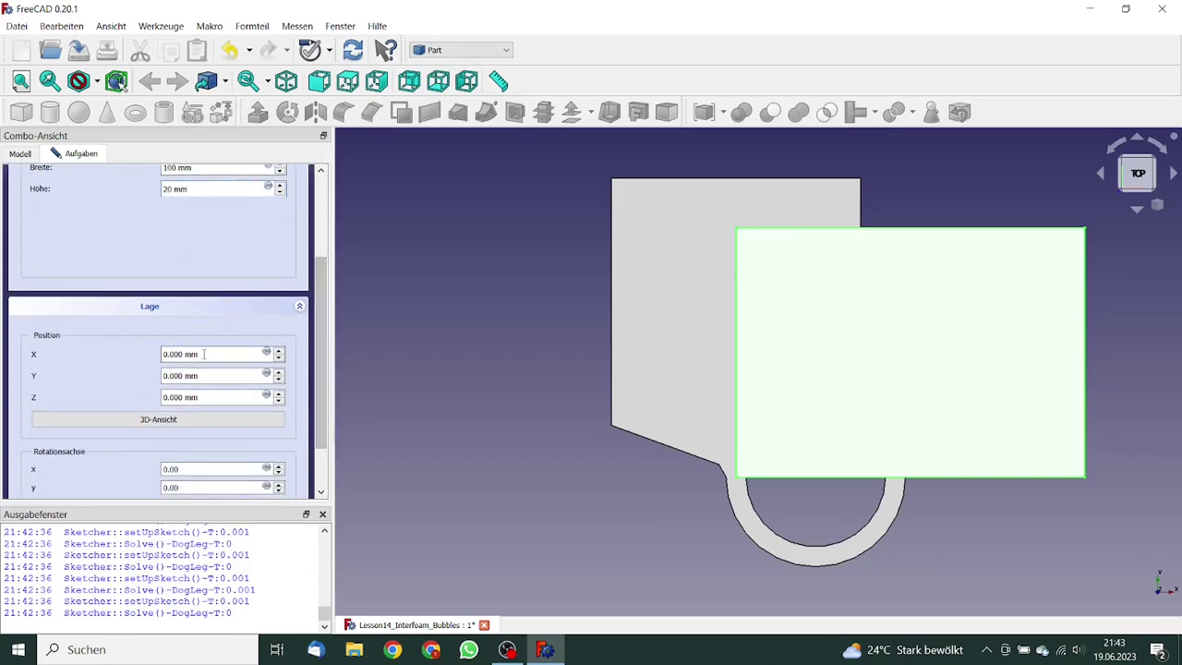
key(Tab)
text(-)
key(Tab)
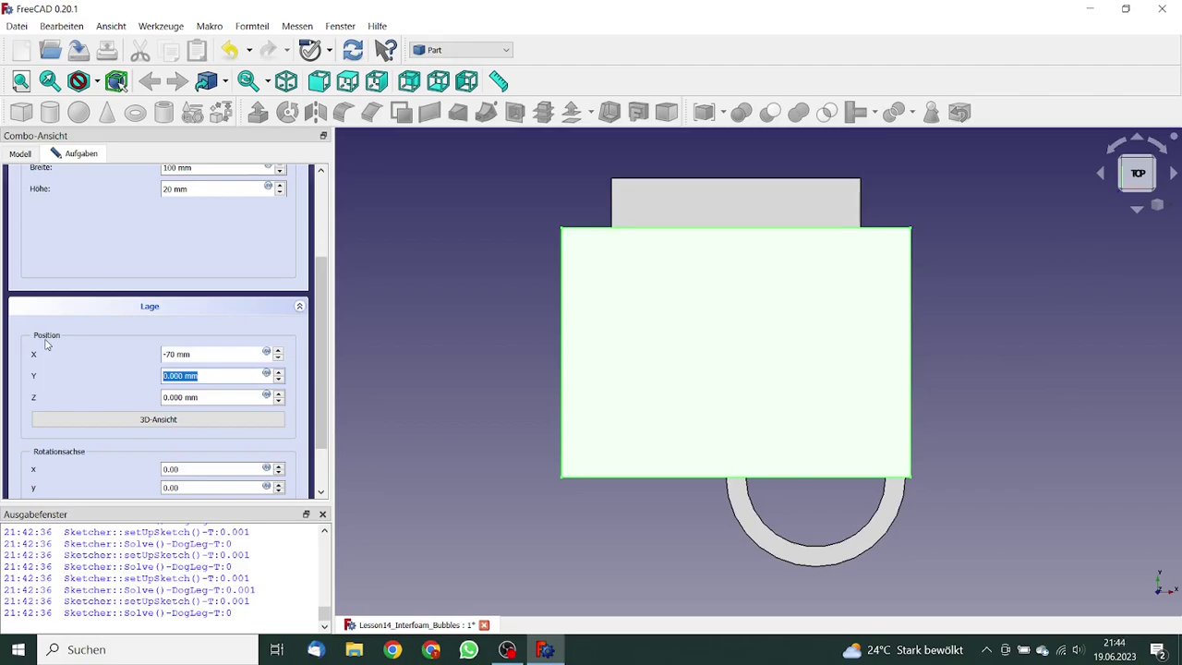
text(-45 mm)
key(Tab)
text(-5 mm)
key(Tab)
drag(323, 367, 322, 277)
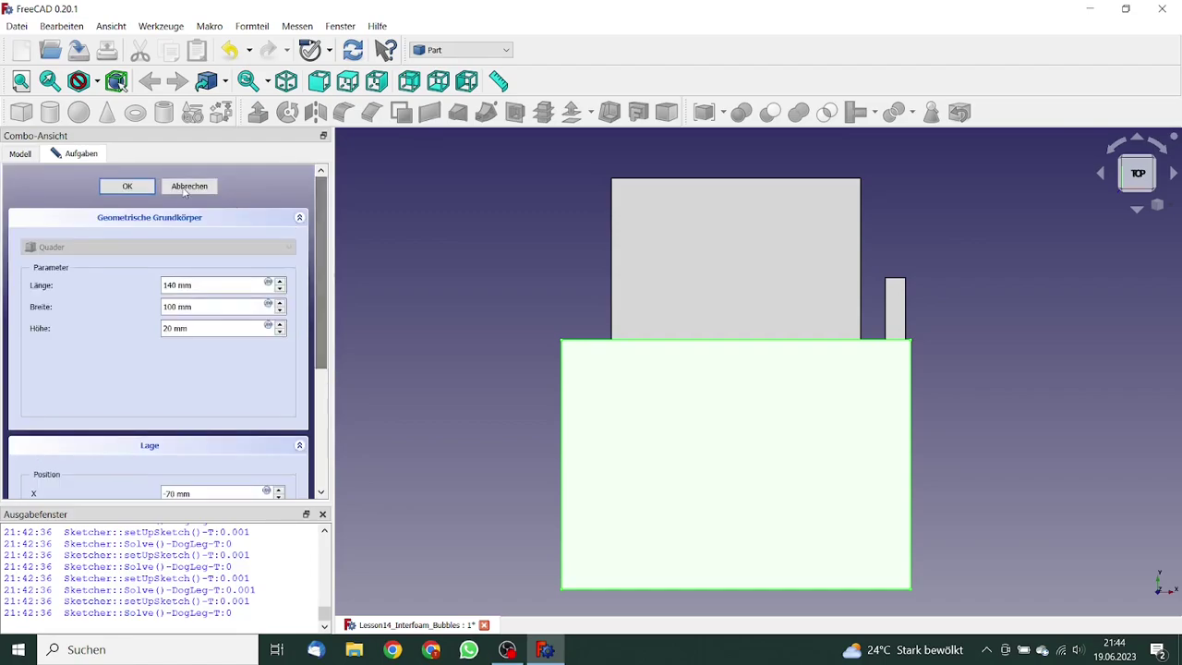
click(128, 186)
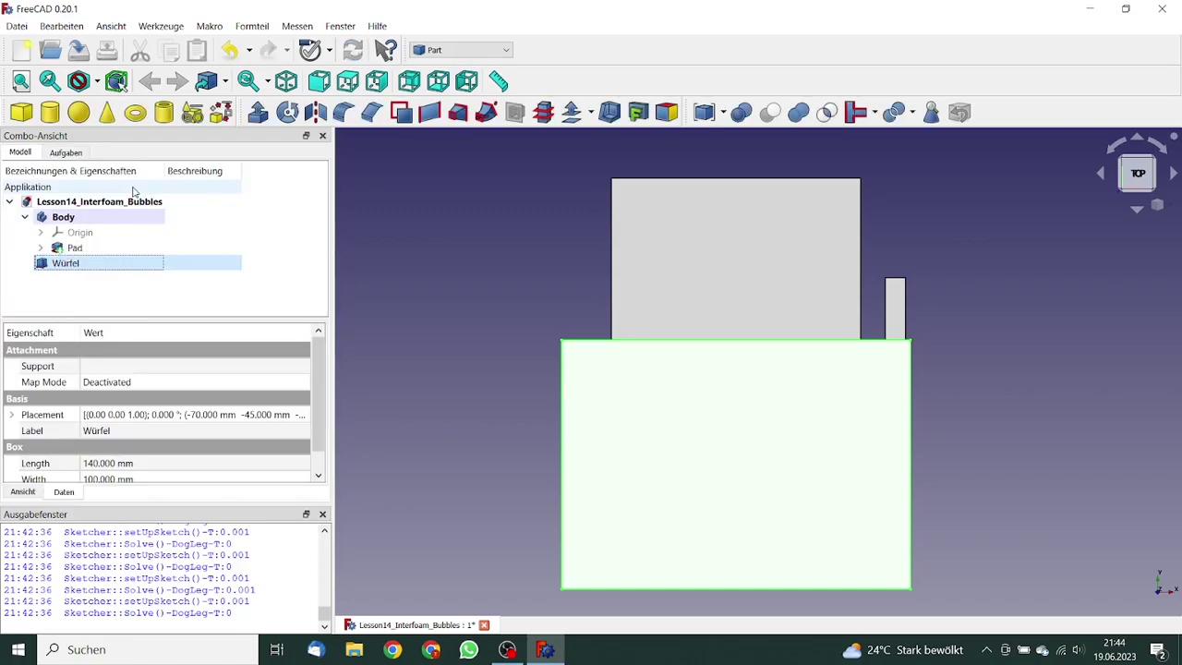
Step: Set the cube's display transparency to 95, deselect it and return to the model tree
right_click(88, 265)
click(136, 178)
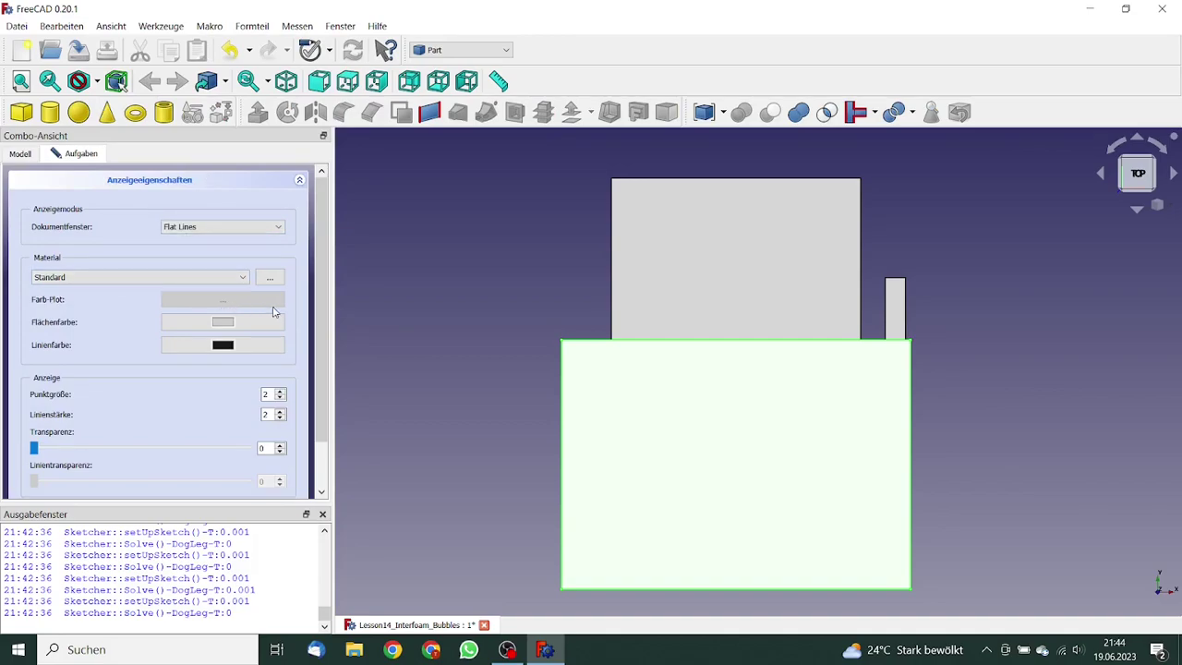
scroll(185, 393, down, 1)
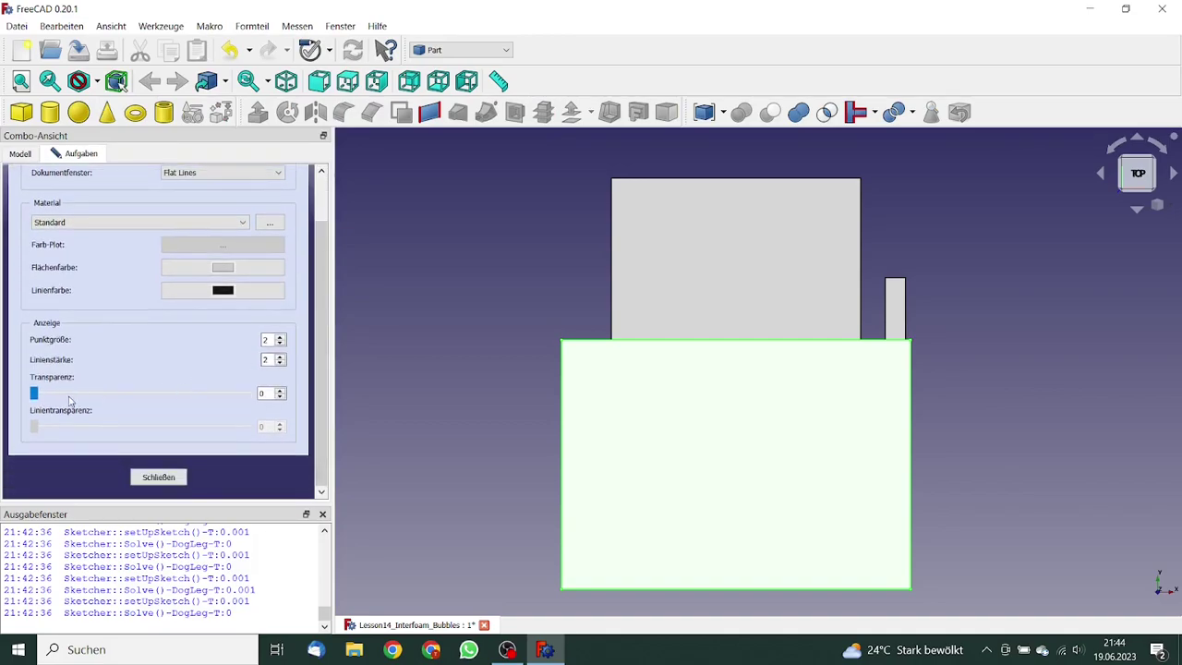
drag(37, 394, 237, 400)
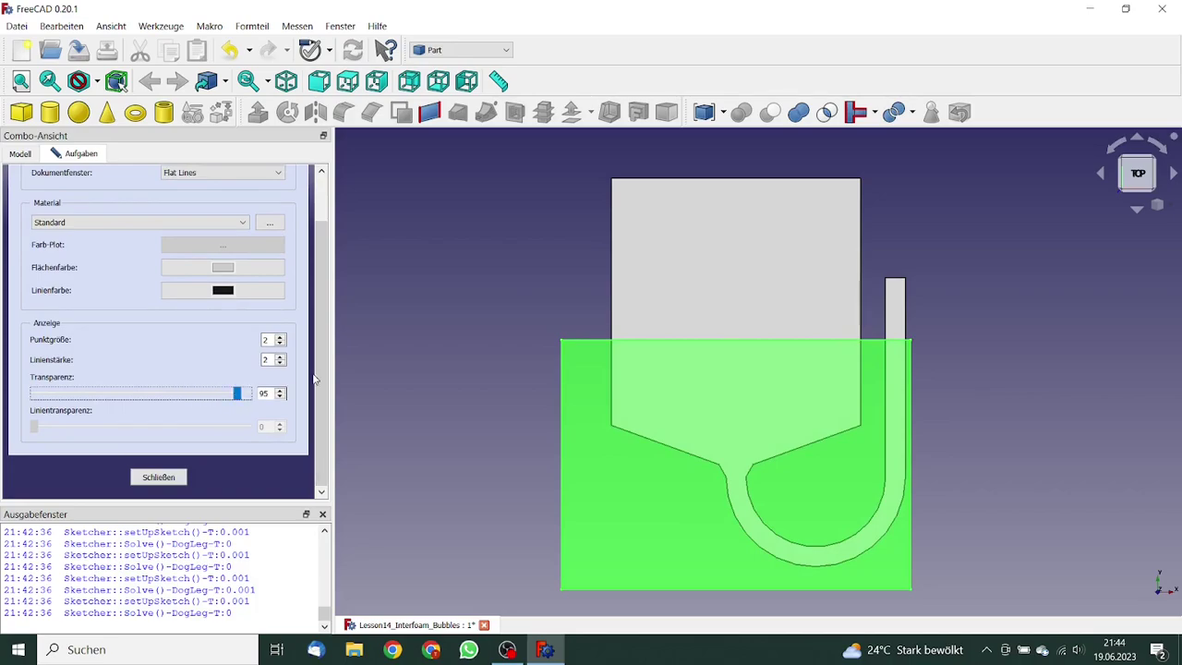
click(387, 320)
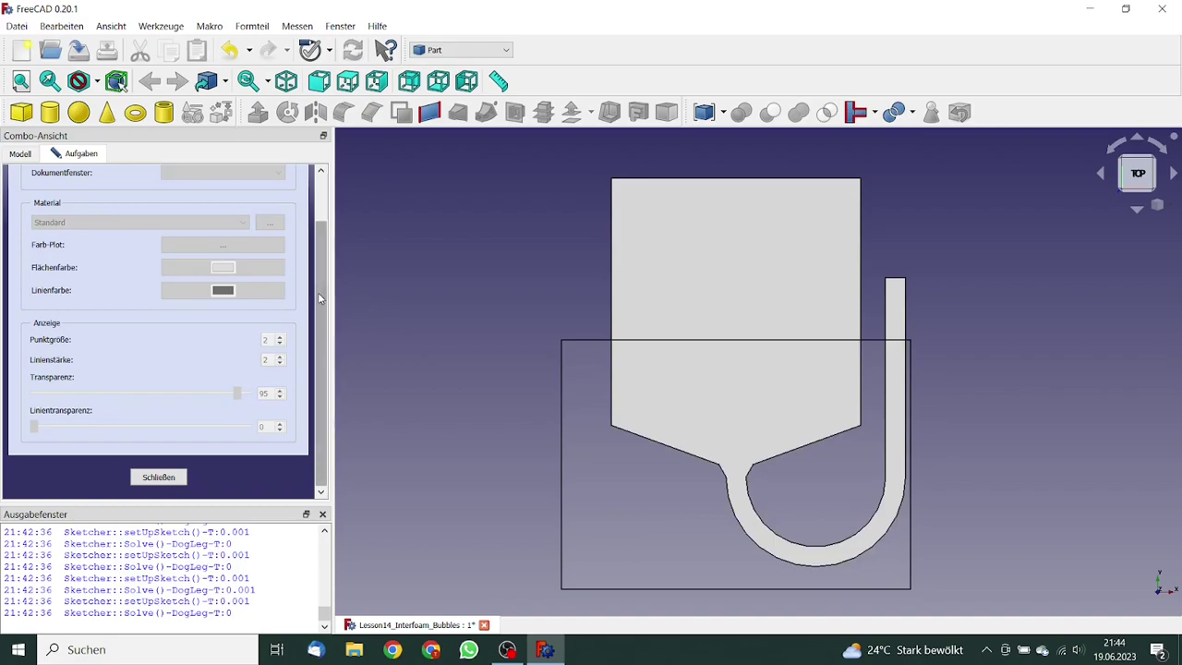
scroll(279, 256, up, 2)
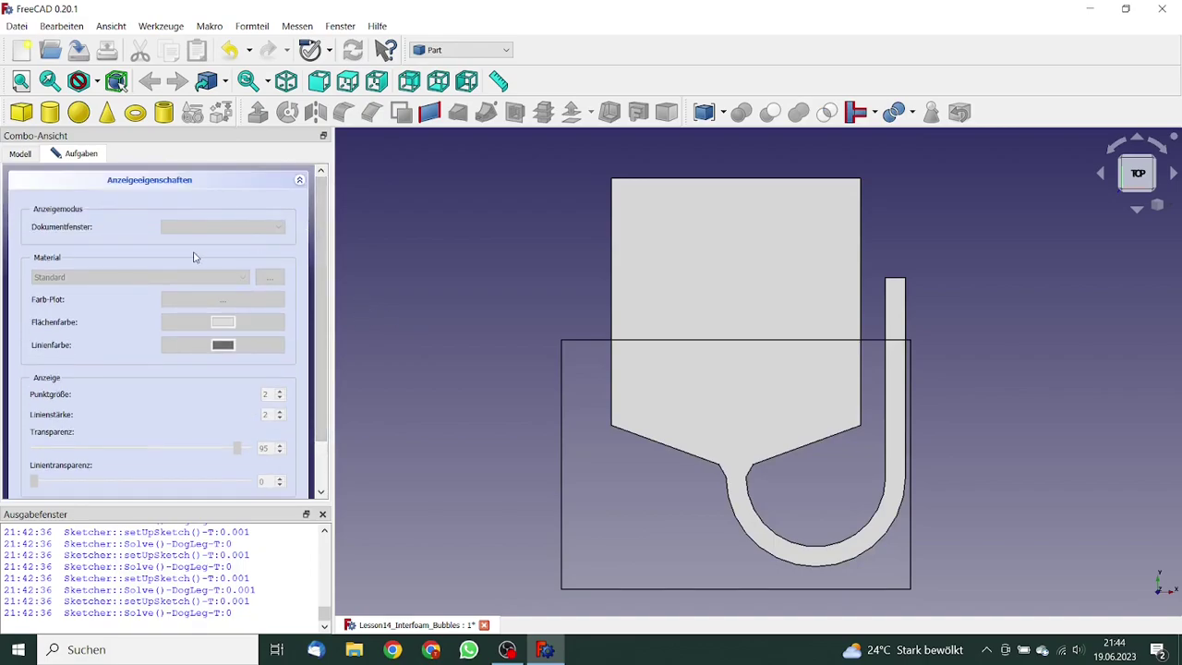
click(20, 155)
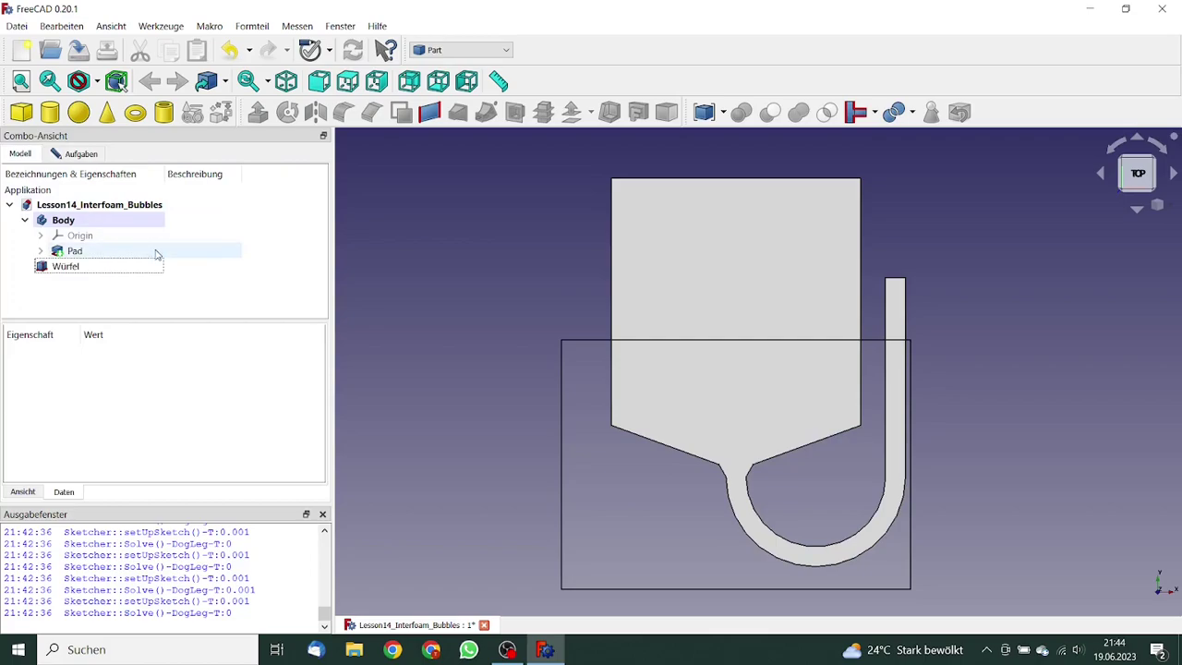
Step: Switch to the CfdOF workbench and create a CFD analysis in the Lesson14_Interfoam_Bubbles document
click(72, 205)
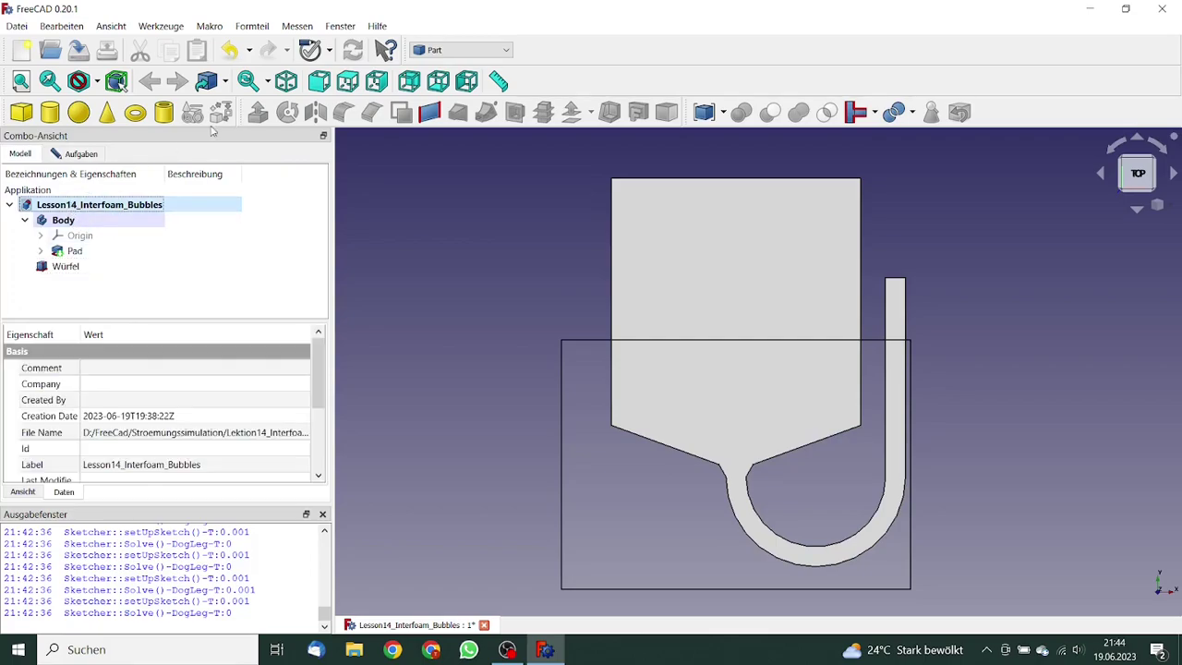
click(509, 51)
scroll(517, 194, down, 1)
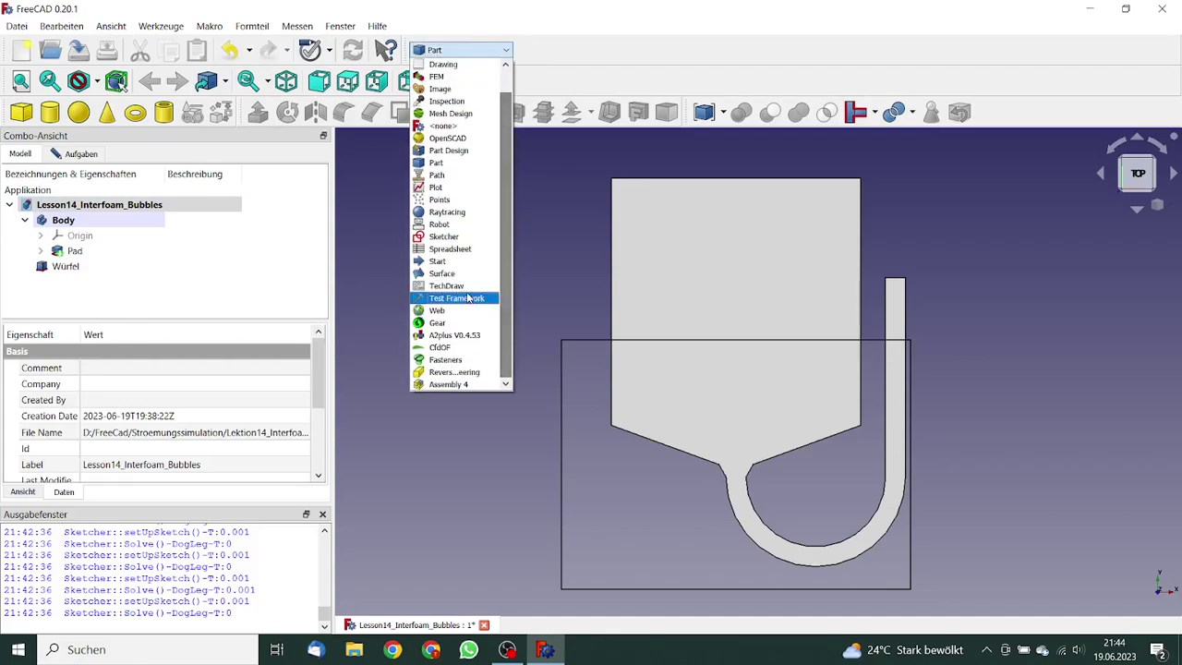
click(441, 347)
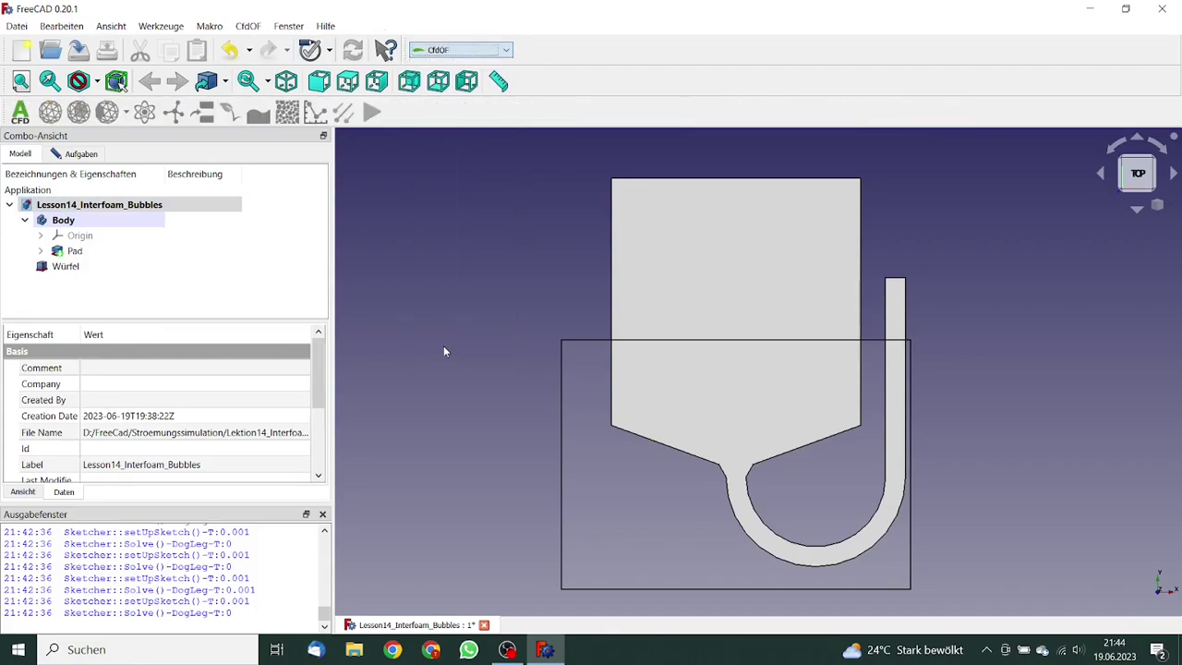
click(20, 112)
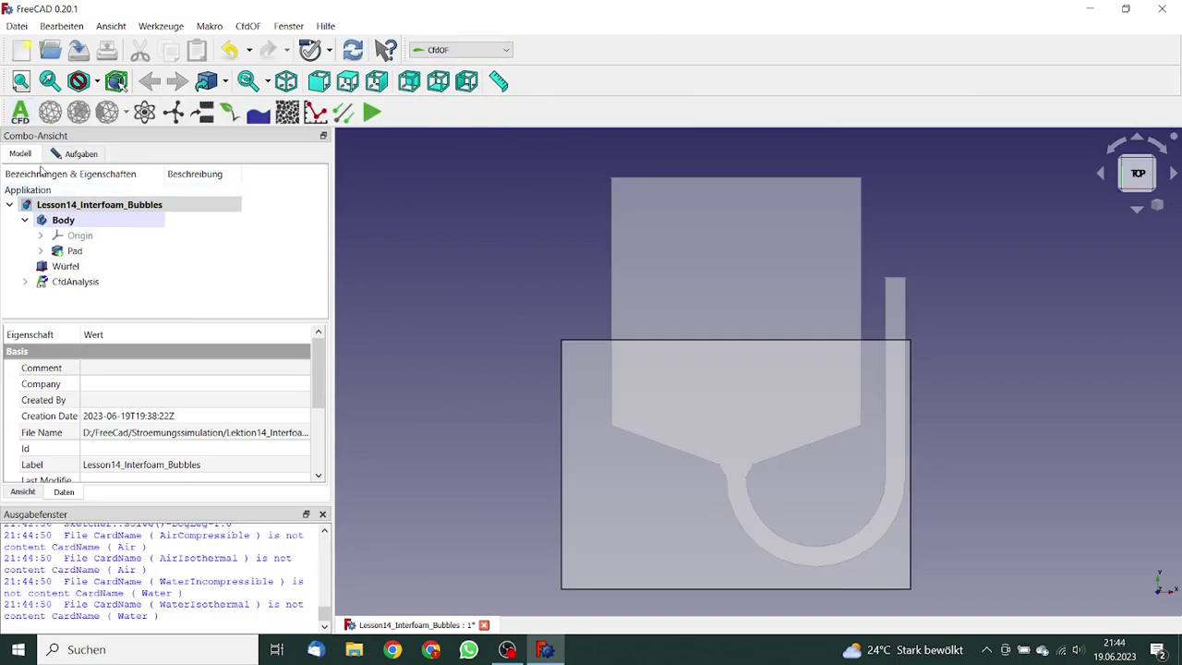
Step: Expand the CFD analysis in the model tree and close the display properties task that is still open
click(62, 283)
click(25, 282)
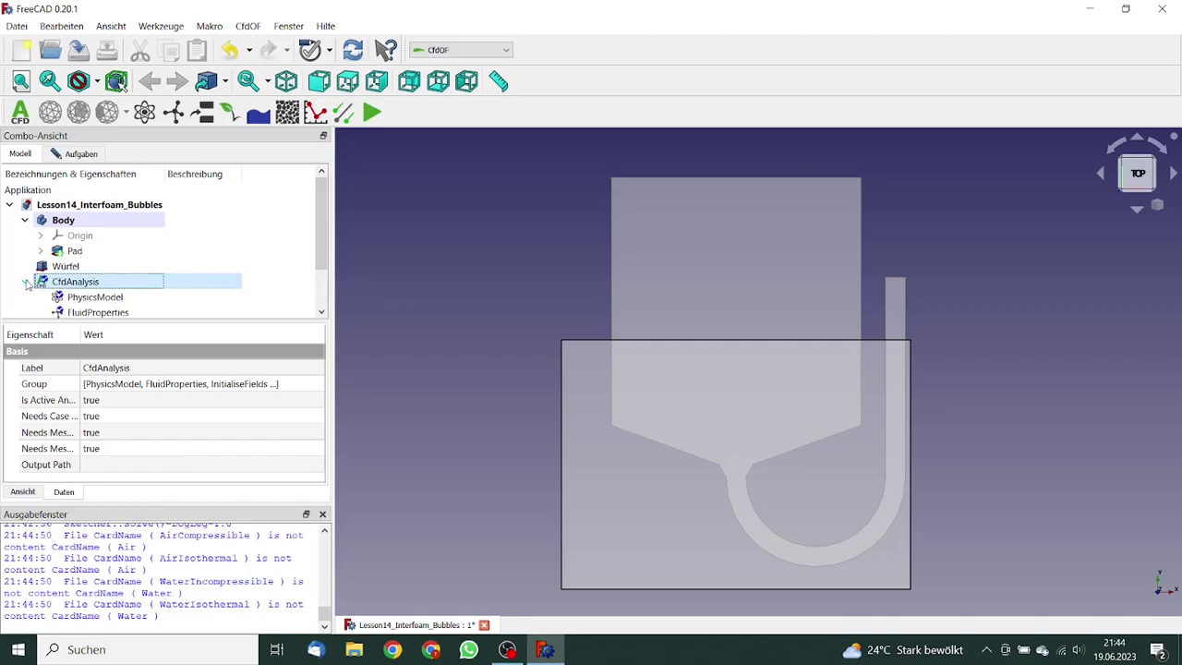
double_click(95, 297)
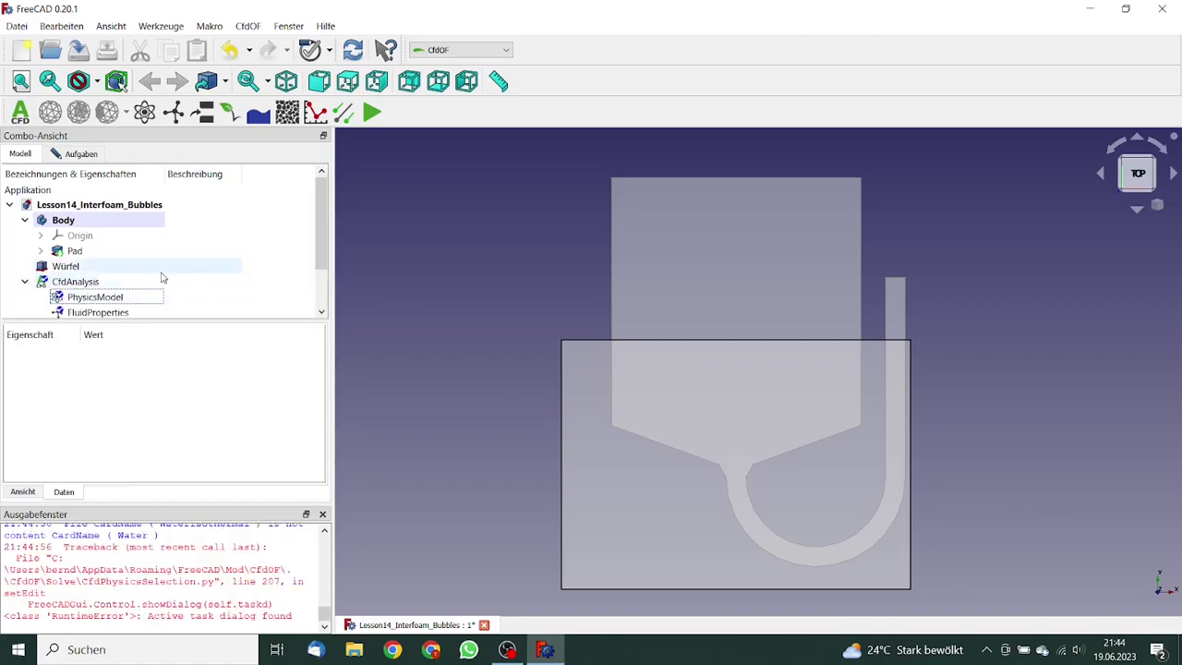
click(74, 154)
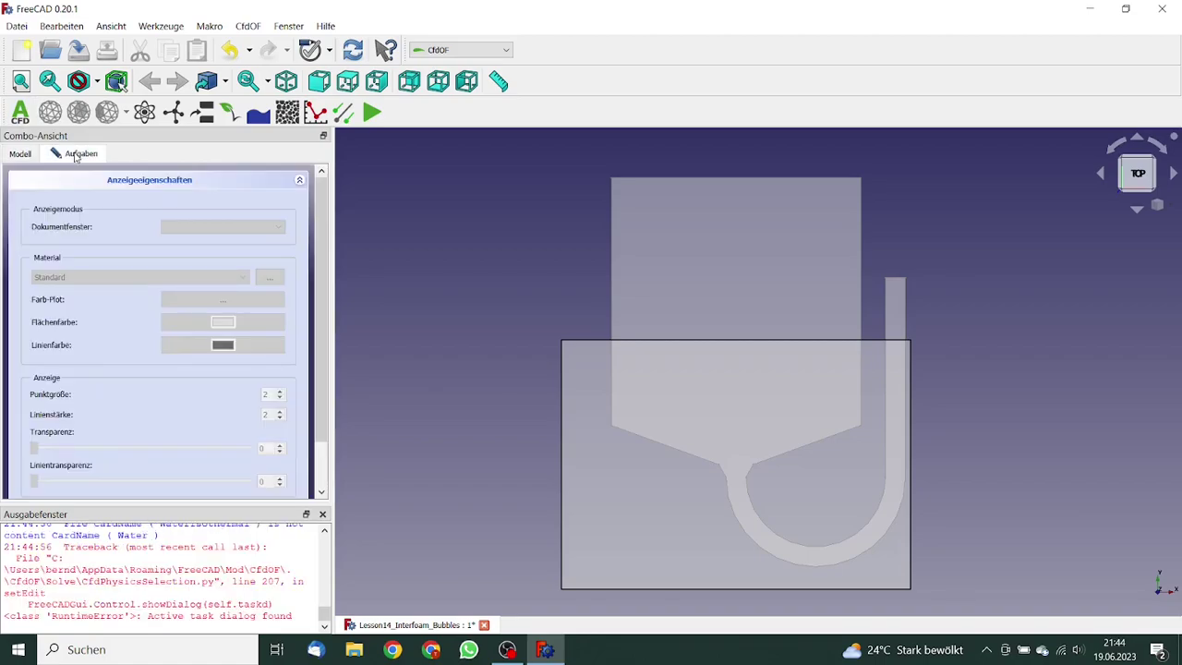
scroll(283, 214, down, 2)
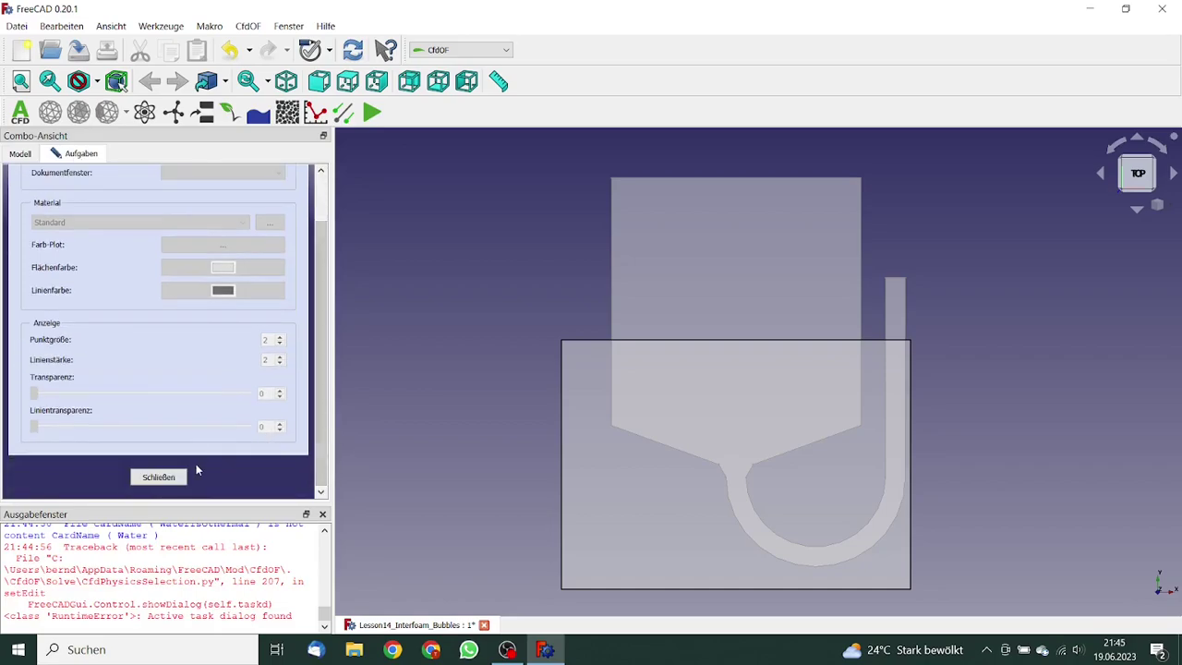
click(159, 480)
Step: Set the analysis's physics model to transient time and multiphase free-surface flow, check the gravity components and accept it
double_click(154, 293)
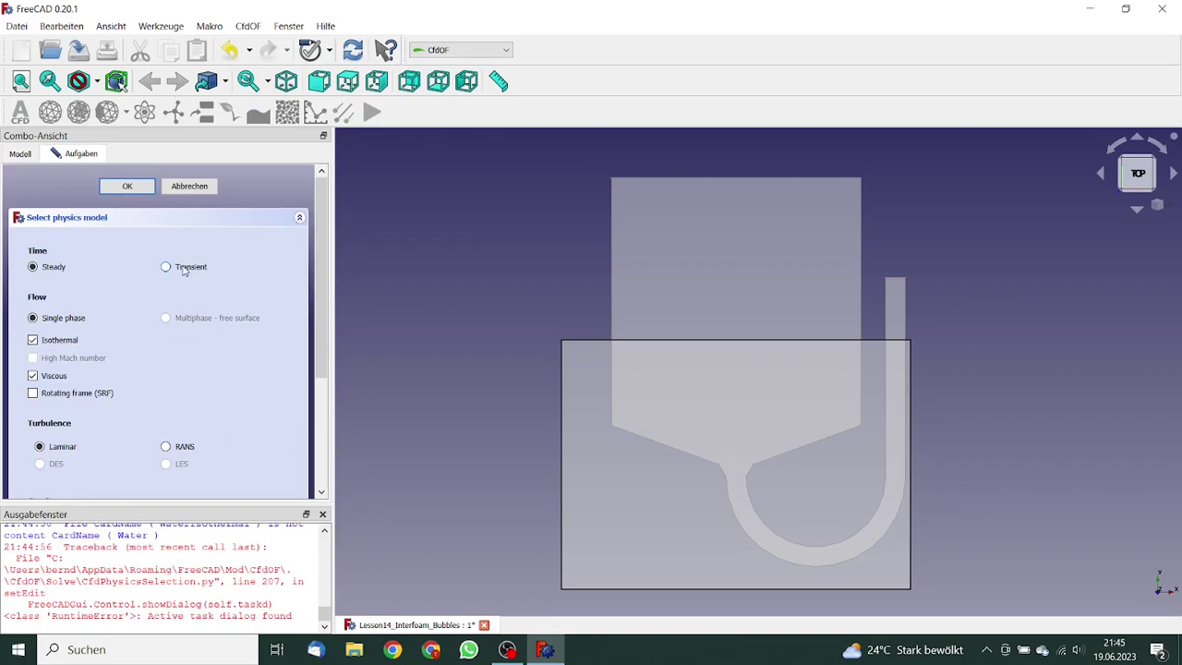
click(184, 268)
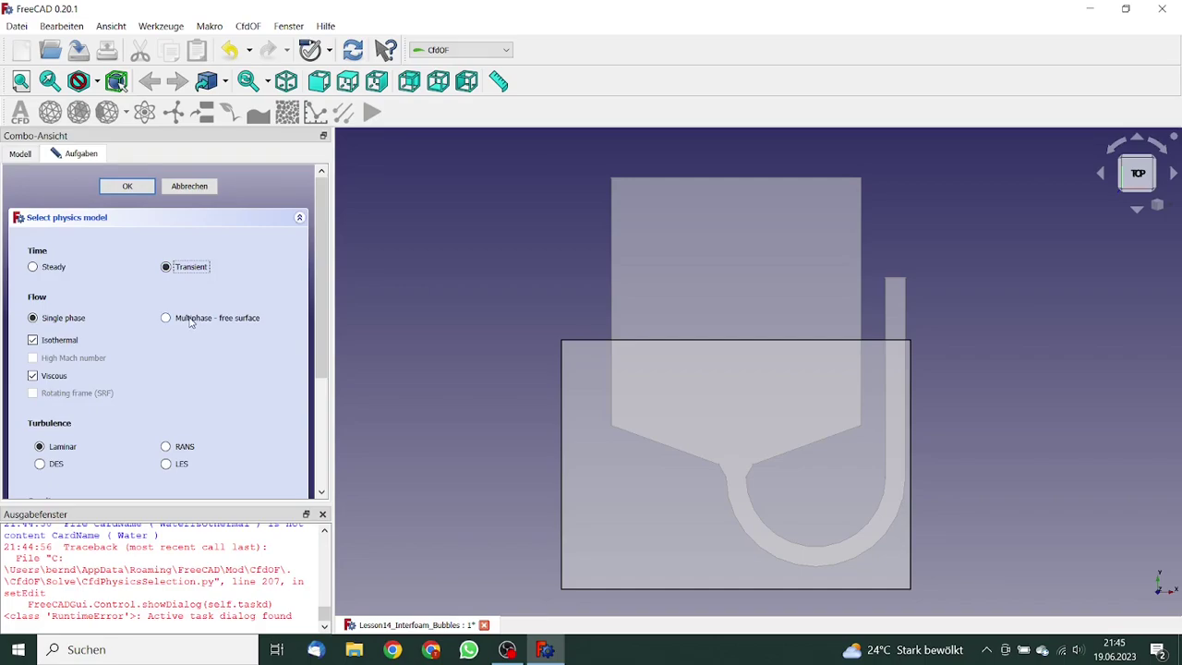
click(191, 318)
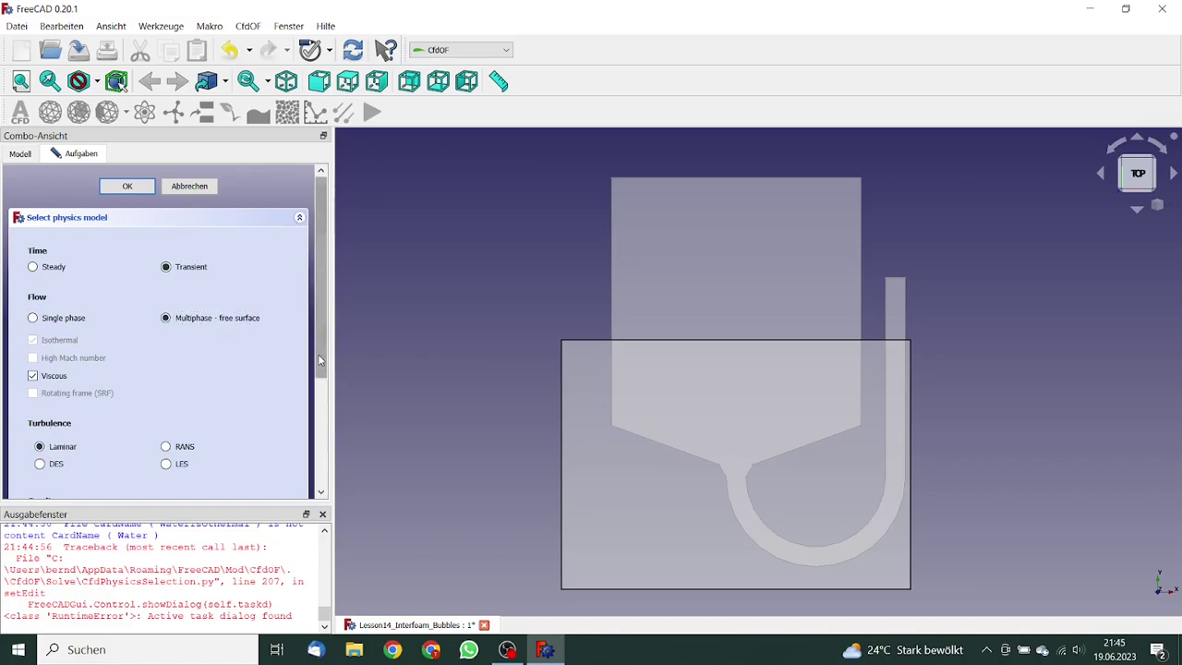
drag(318, 356, 316, 447)
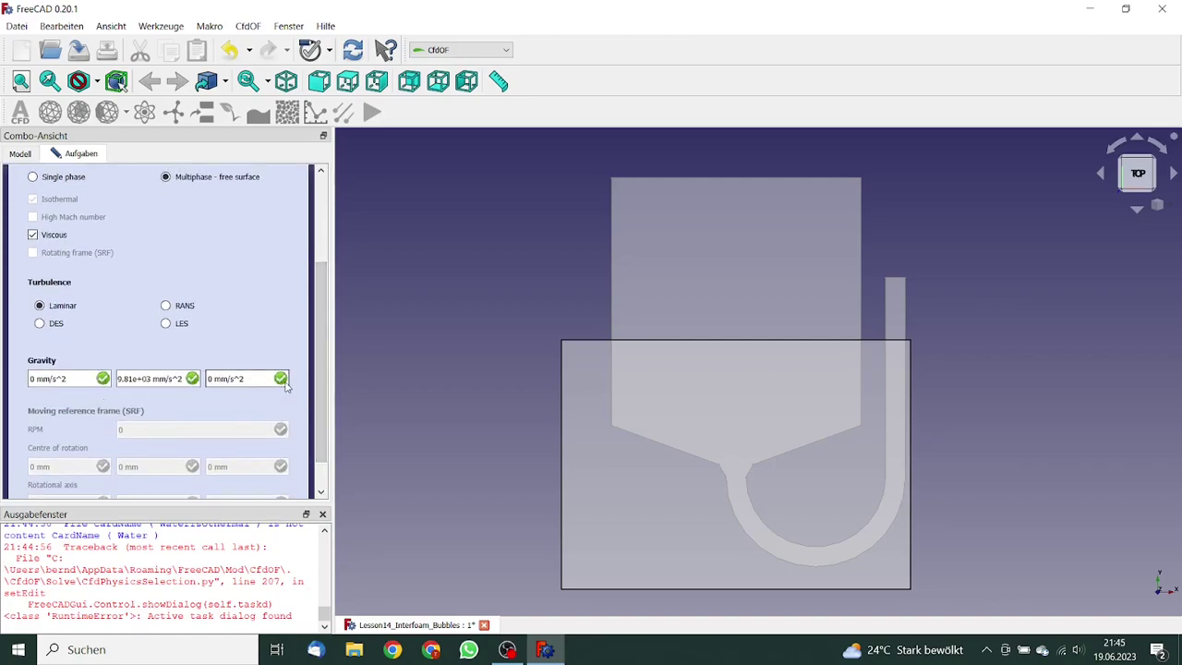
drag(320, 393, 314, 240)
click(127, 187)
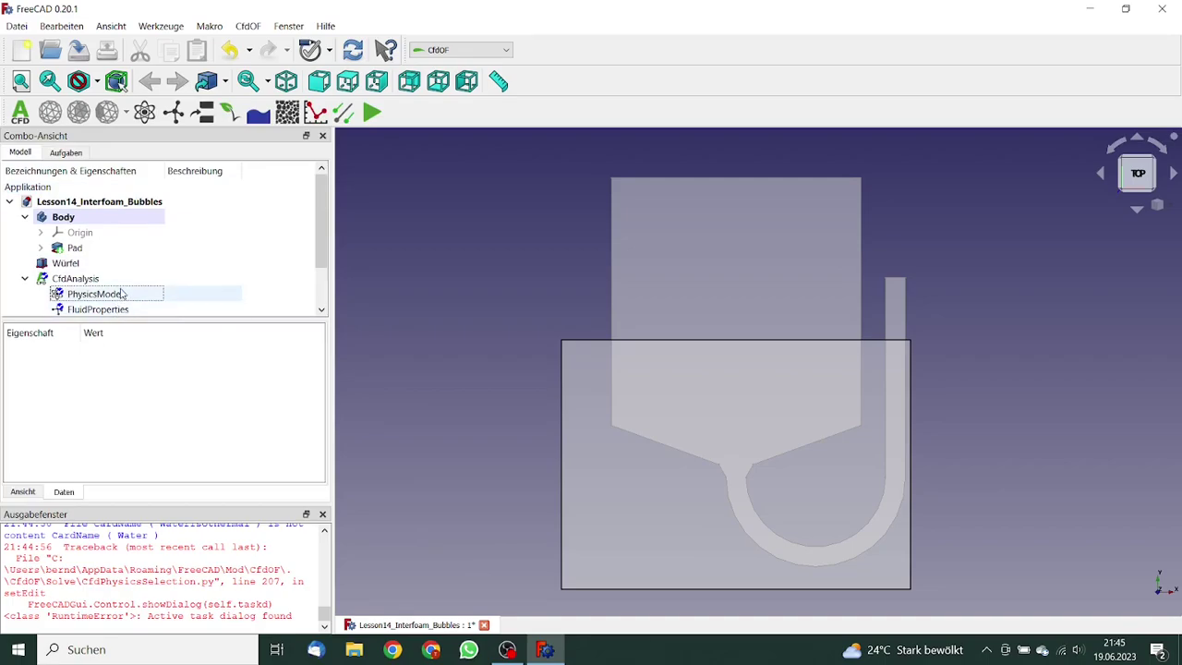
Step: Delete the default FluidProperties material from the CFD analysis
click(120, 309)
click(120, 294)
click(121, 310)
key(Delete)
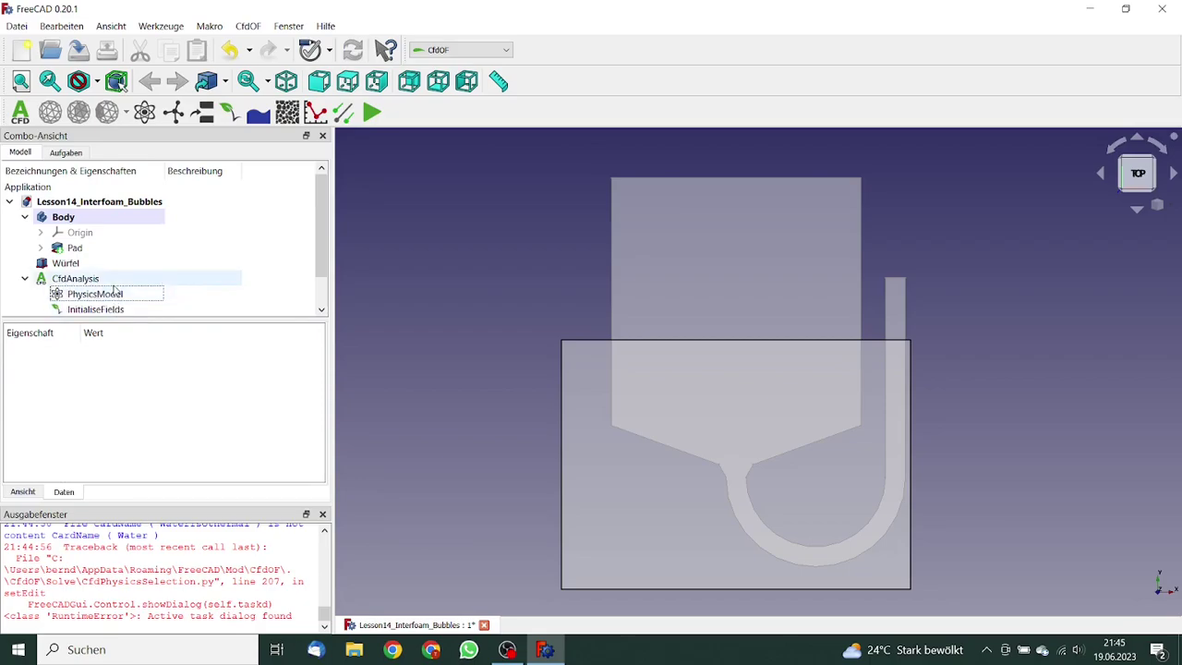
Step: Add a fluid material to the CFD analysis using the predefined Air properties and accept it
click(110, 283)
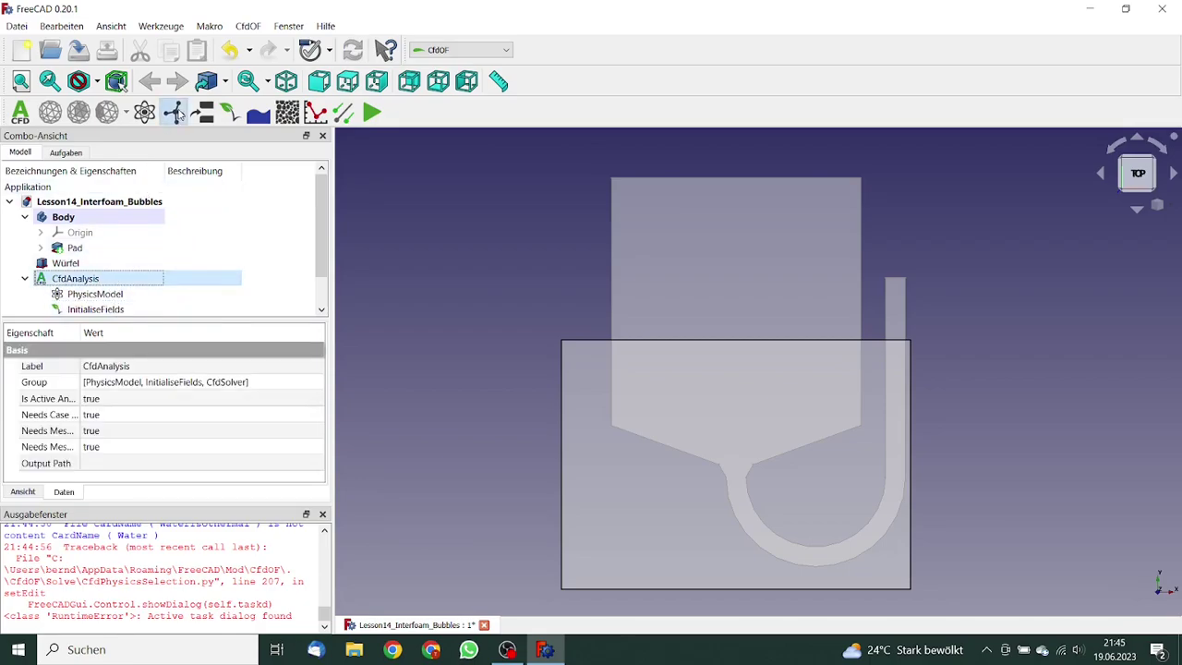
click(175, 112)
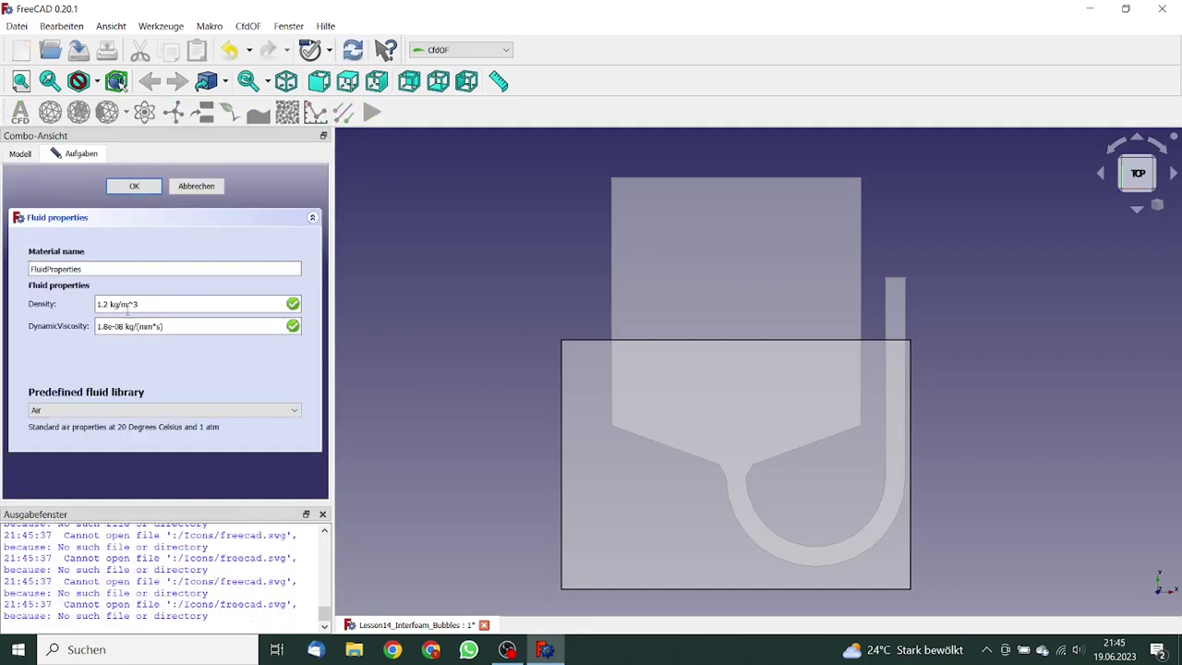
click(139, 186)
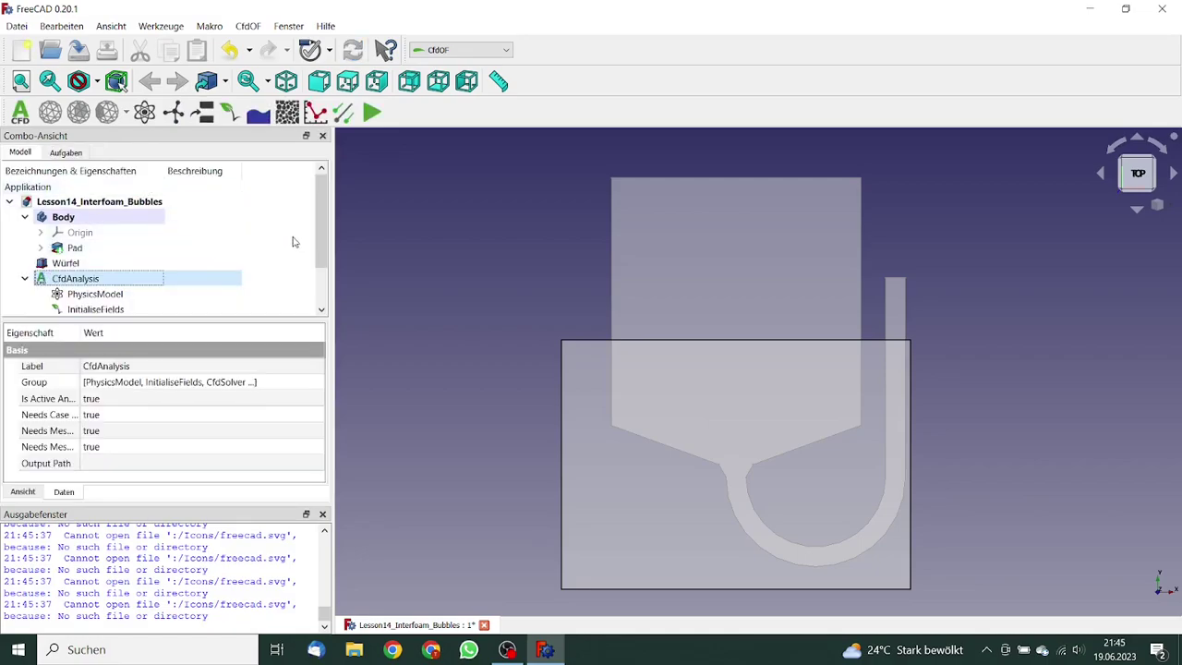
Step: Rename the analysis's FluidProperties material as Air
scroll(322, 234, down, 1)
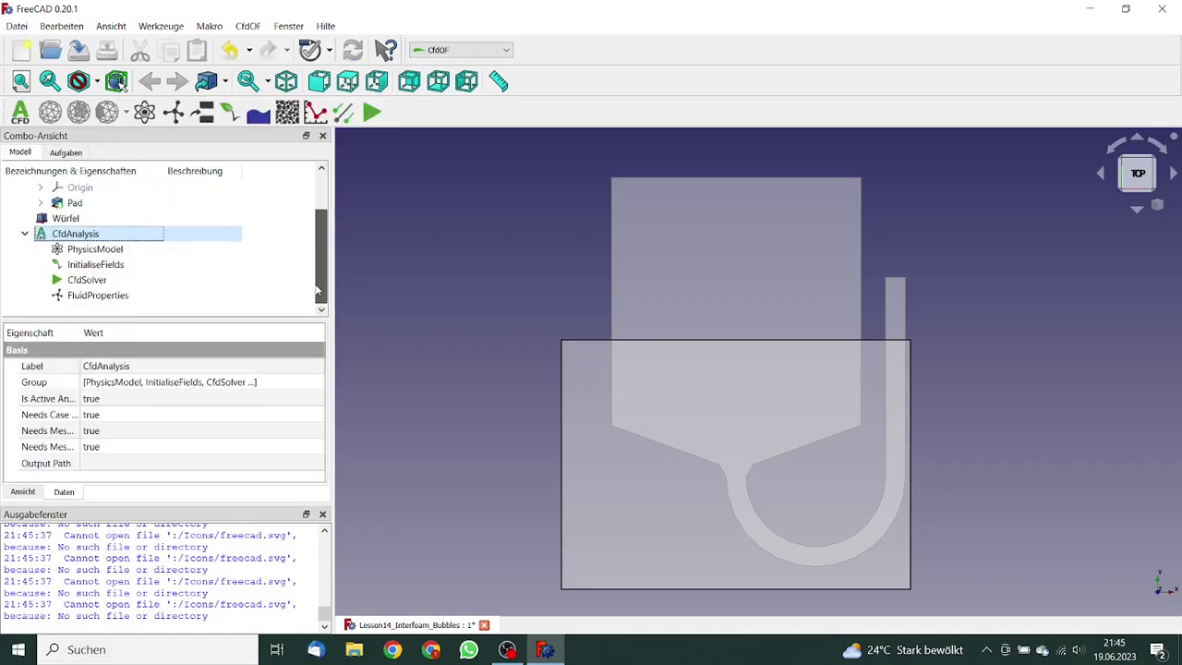
click(114, 295)
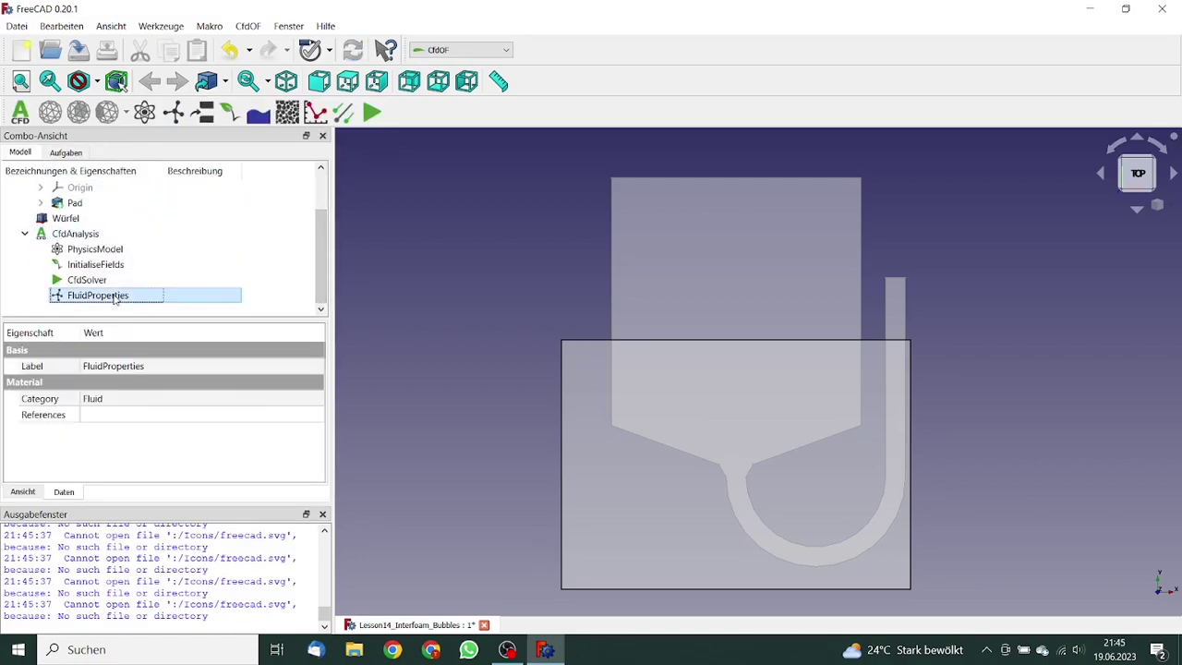
click(118, 367)
text(Air)
key(Tab)
Step: Add a second fluid material to the CFD analysis using the predefined Water properties and accept it
click(85, 234)
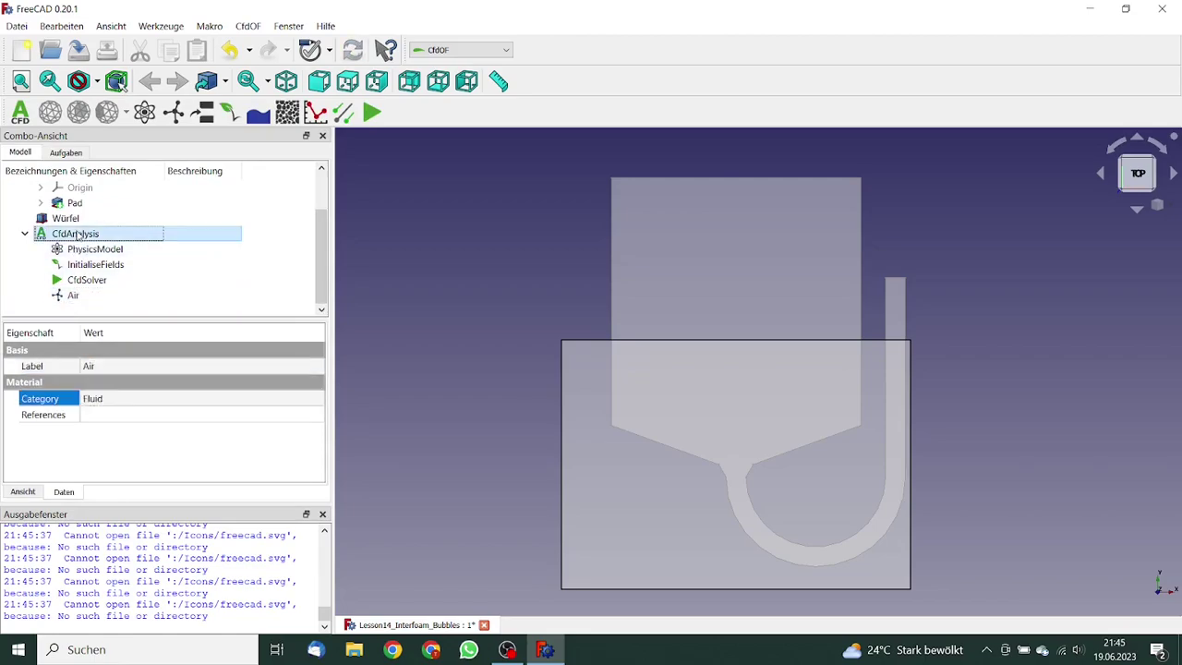
click(174, 112)
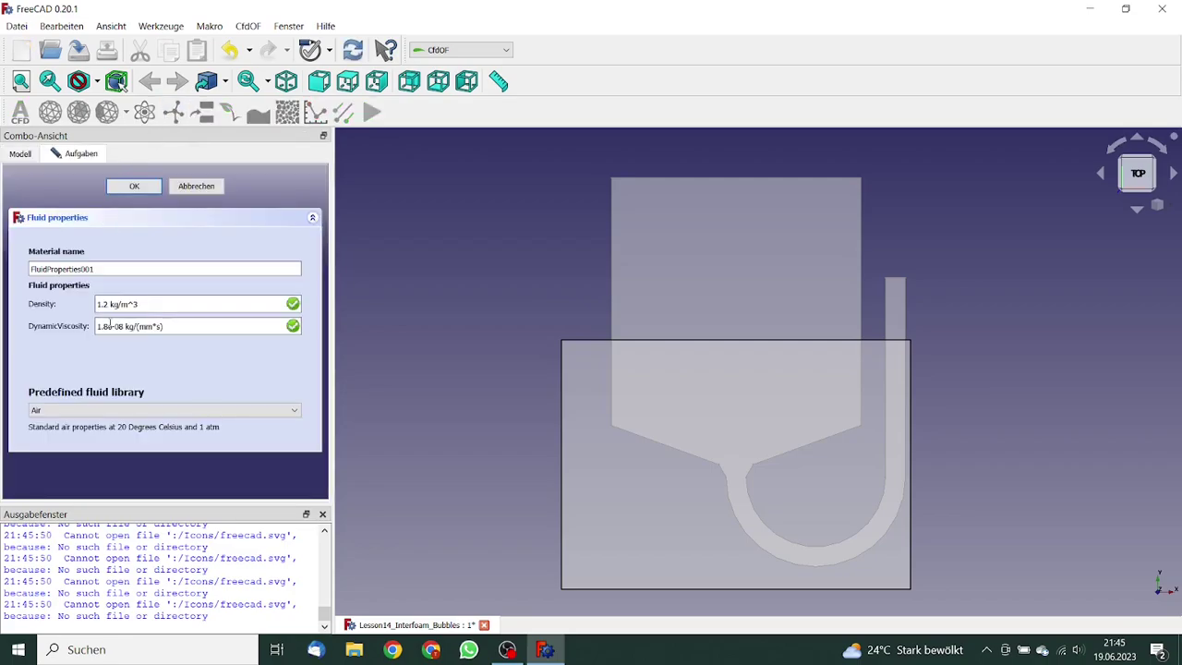
click(92, 410)
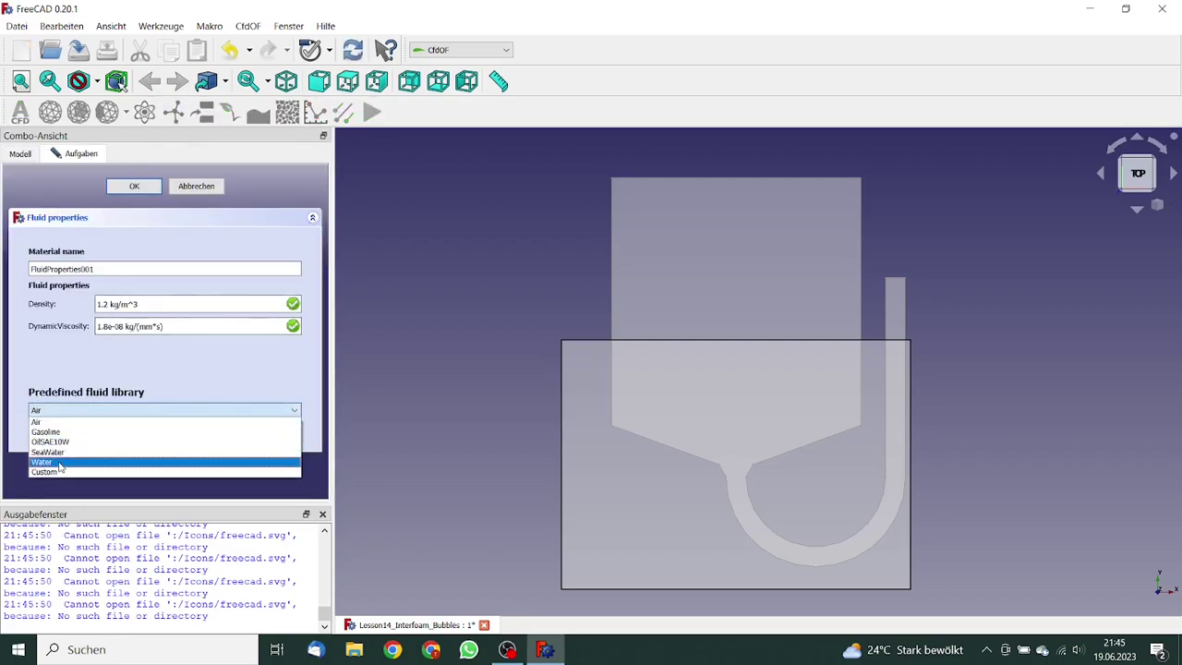
click(61, 463)
click(135, 187)
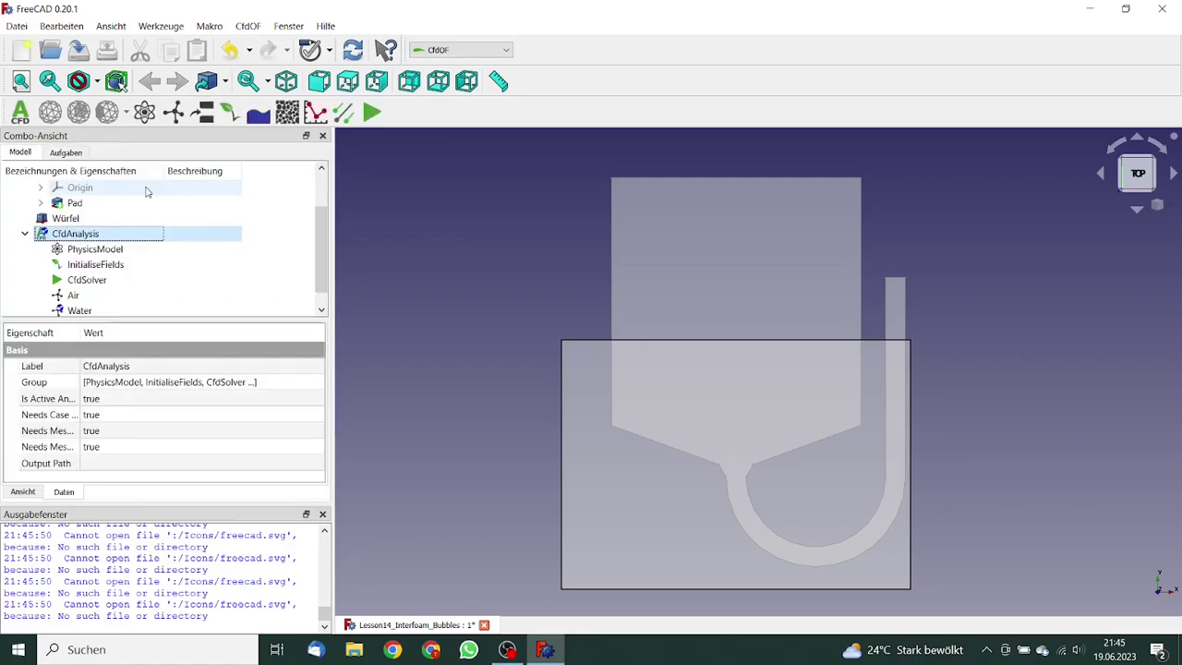
Step: Open the flow field initialisation and specify an initial pressure of 1 Pa
double_click(96, 265)
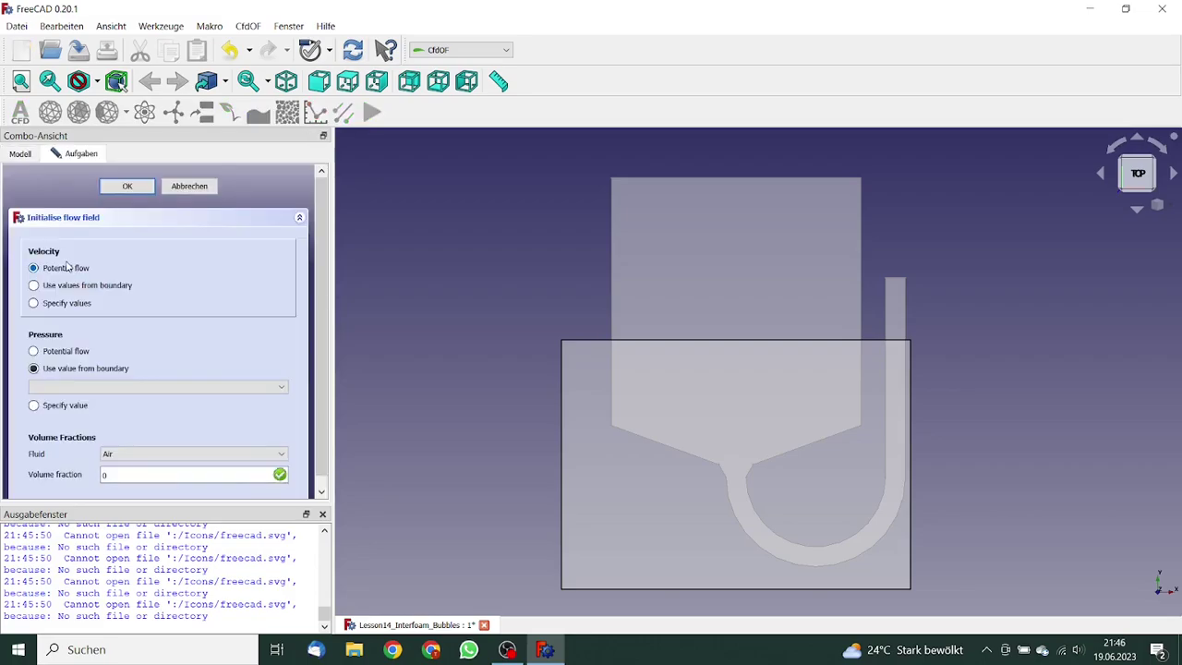
click(54, 407)
drag(231, 411, 304, 410)
text(1 P)
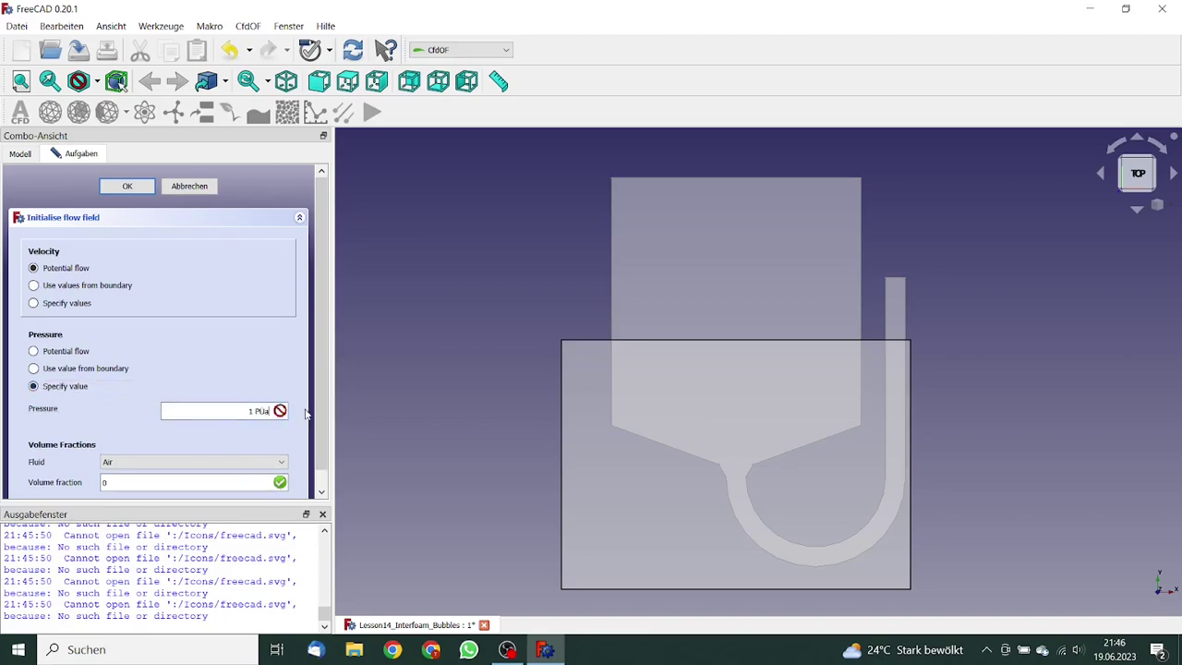
text(a)
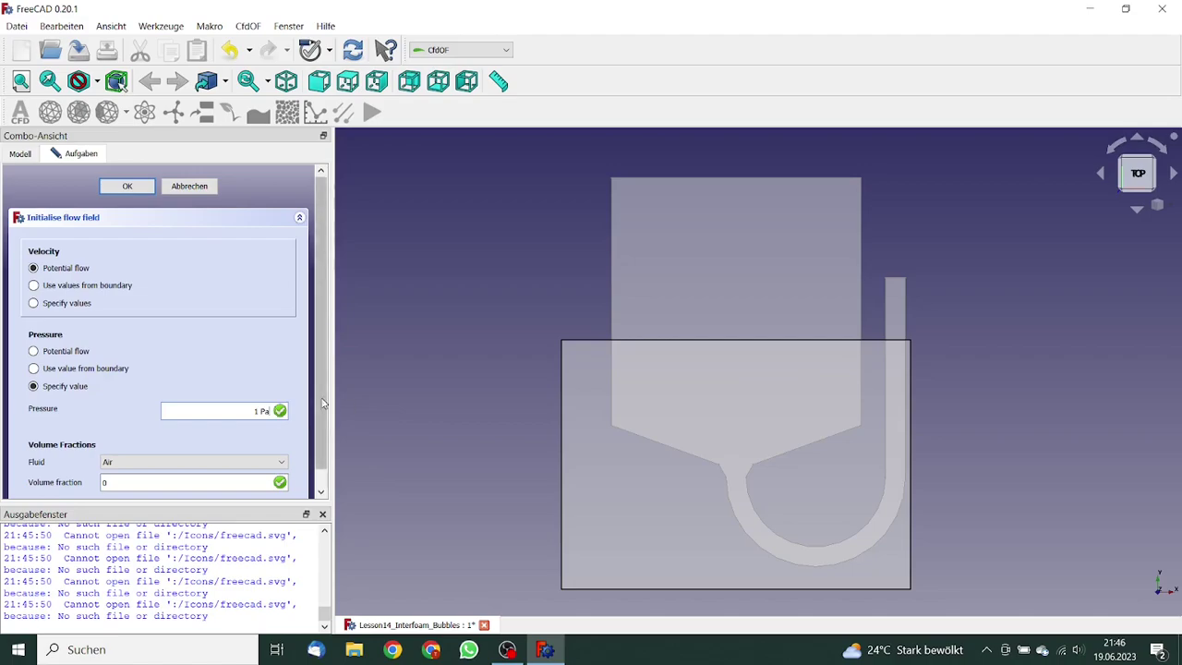
Step: Set the initial volume fraction of Air to 1 and accept the flow field initialisation
scroll(319, 397, down, 1)
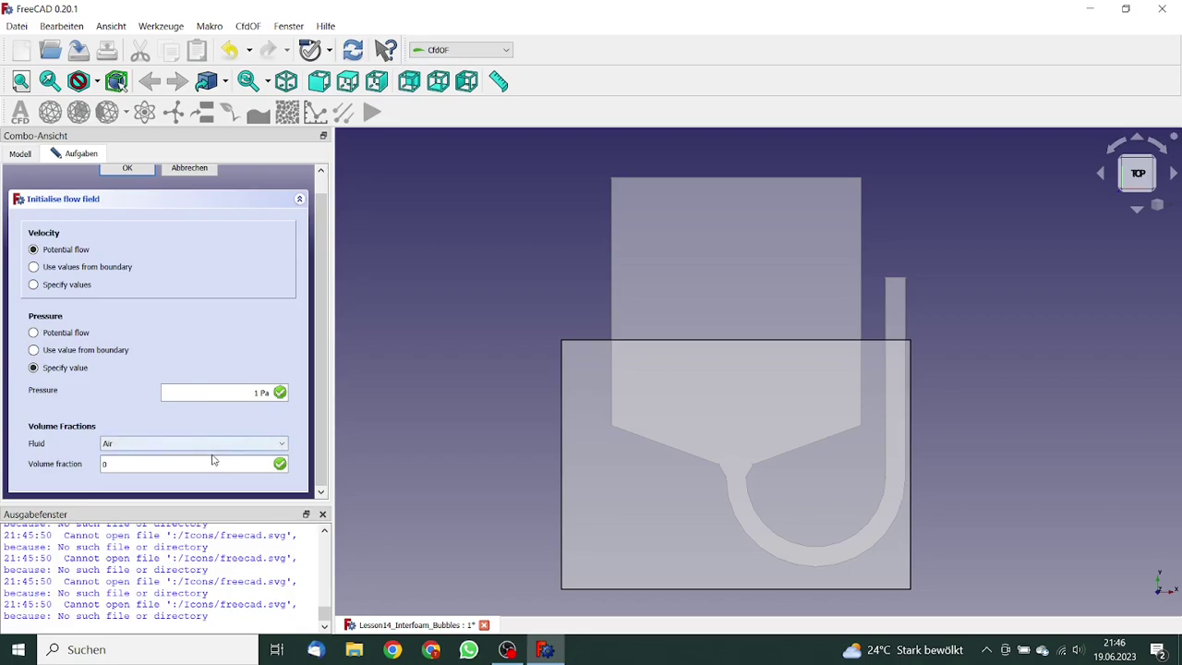
double_click(141, 466)
text(1)
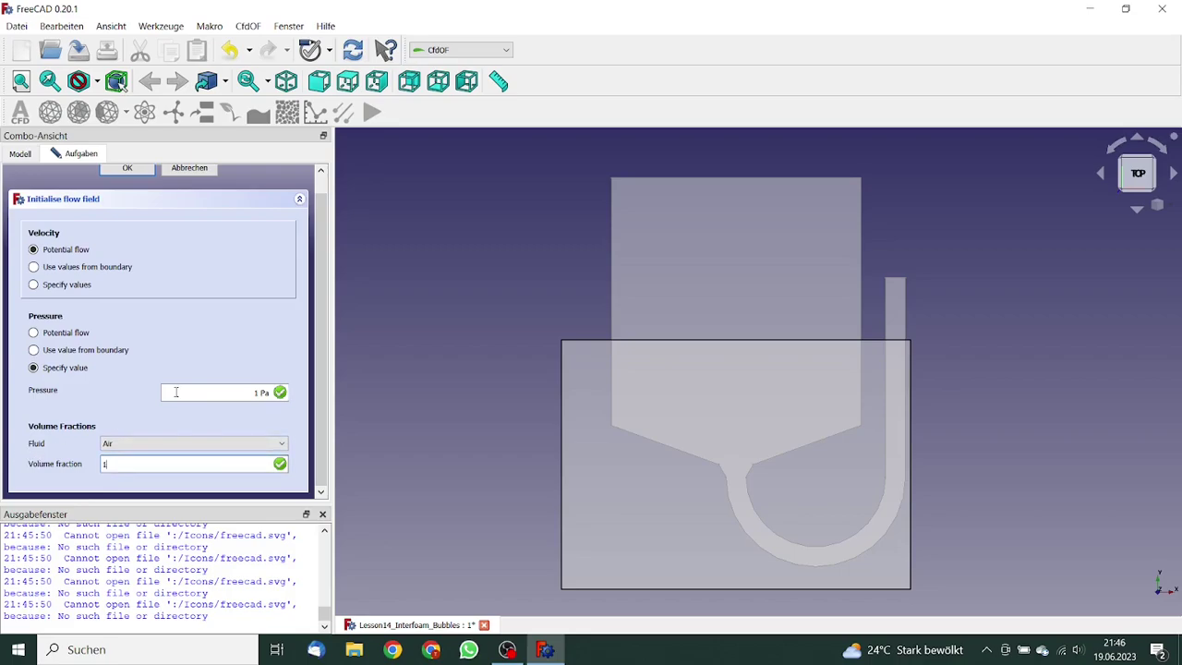
scroll(318, 277, up, 1)
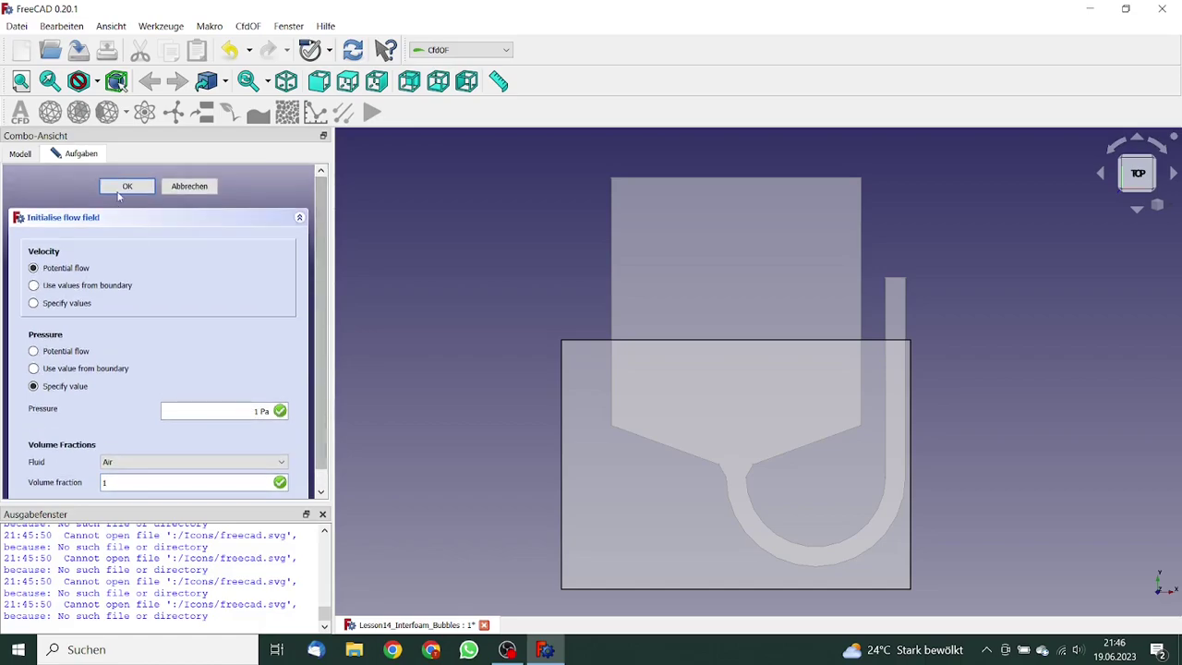
click(126, 189)
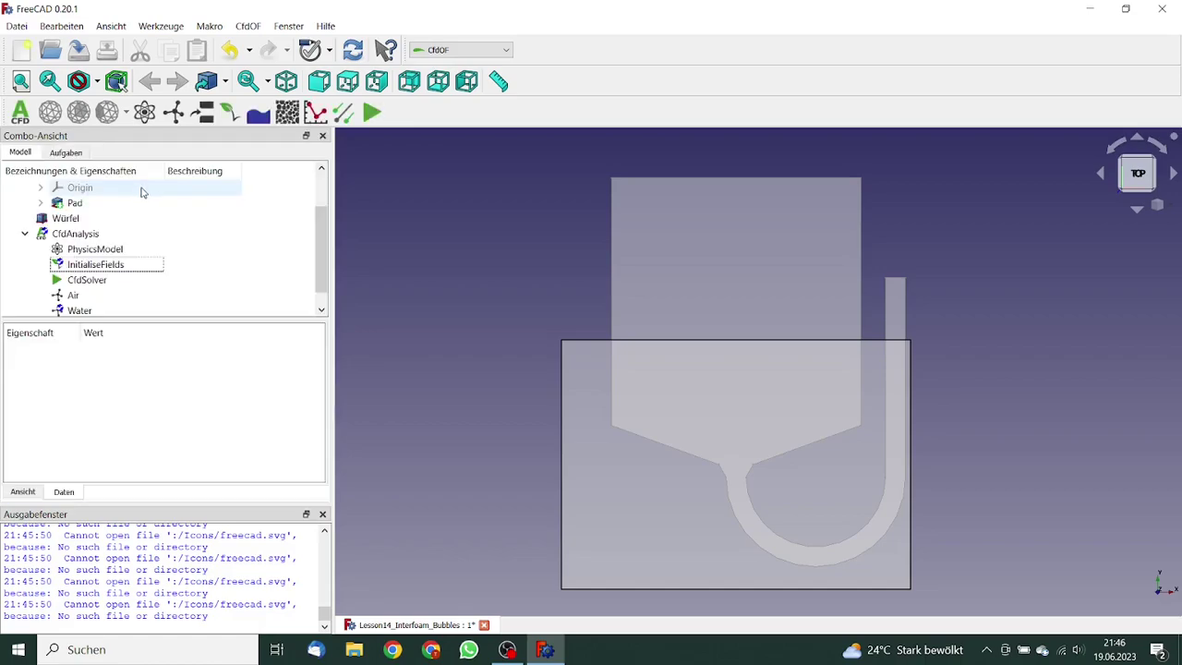
Step: Create an initialisation zone in the CFD analysis and add the transparent box's solid to it
click(85, 235)
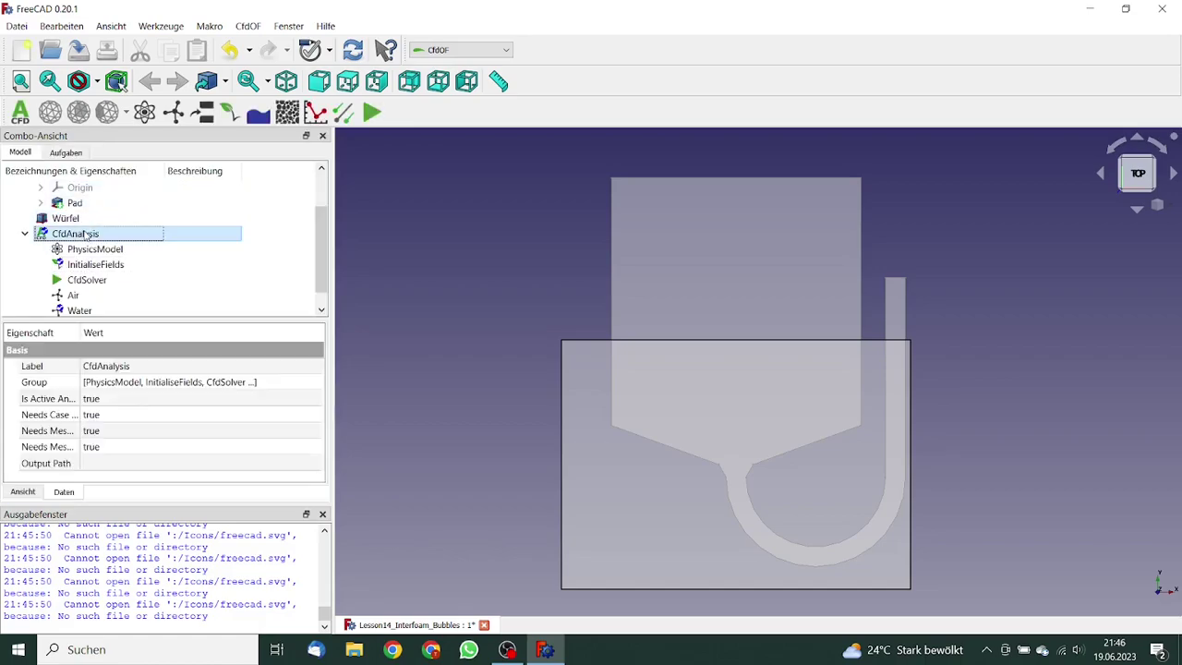
click(259, 115)
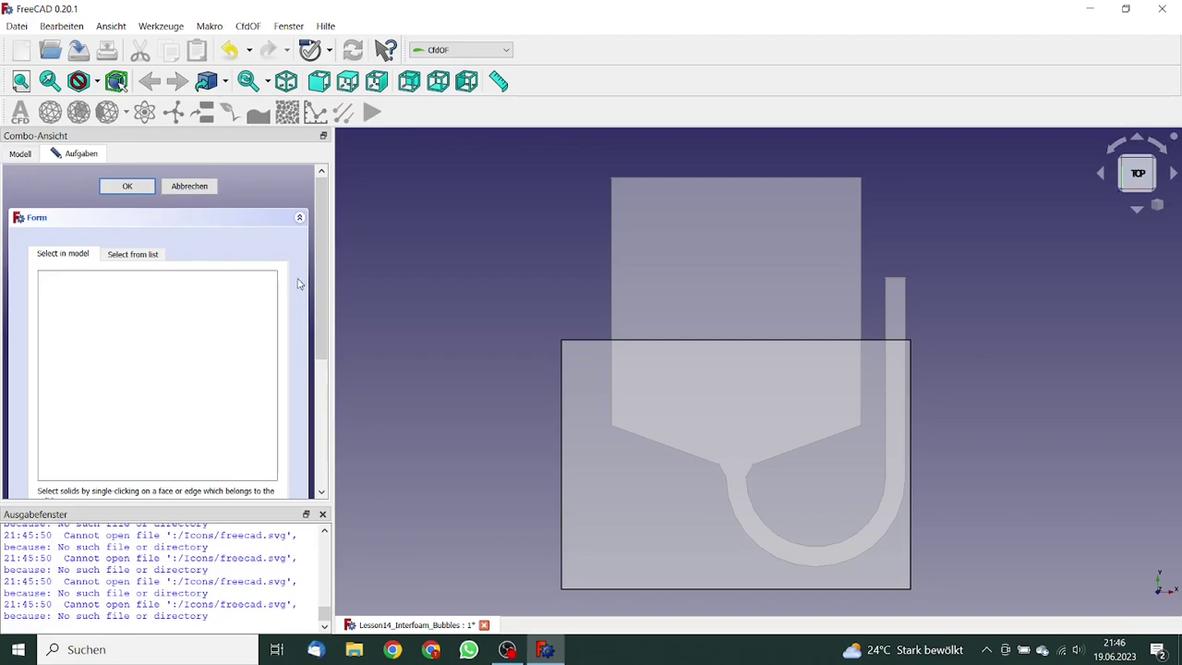
click(583, 449)
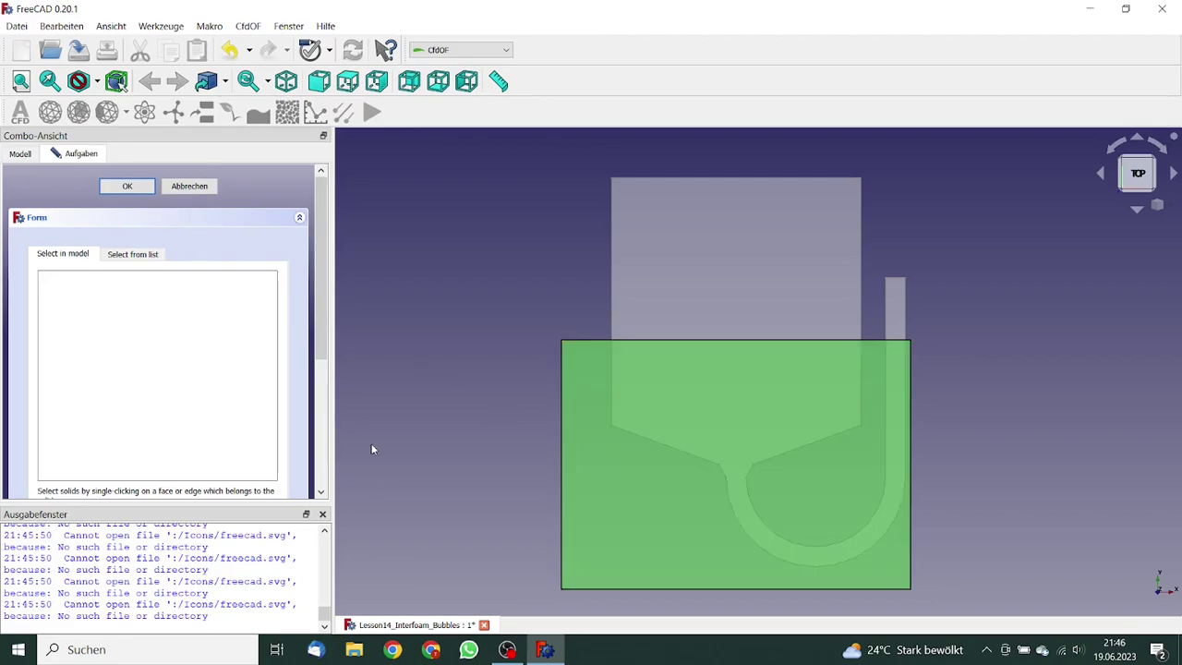
scroll(305, 351, down, 5)
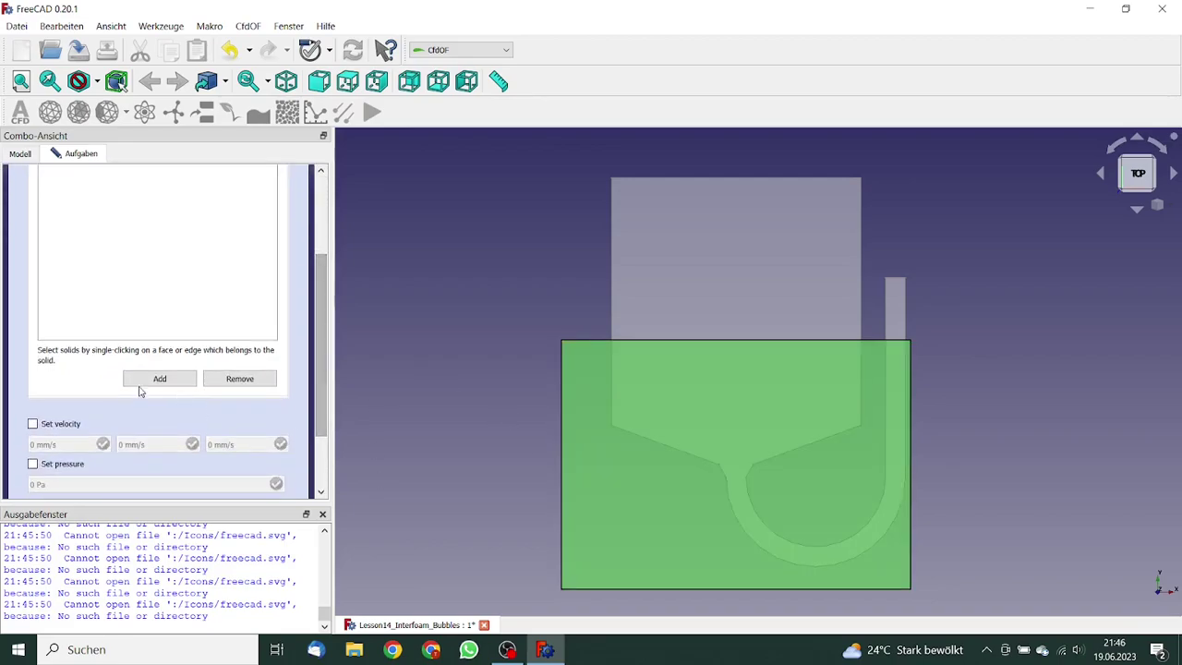
click(160, 378)
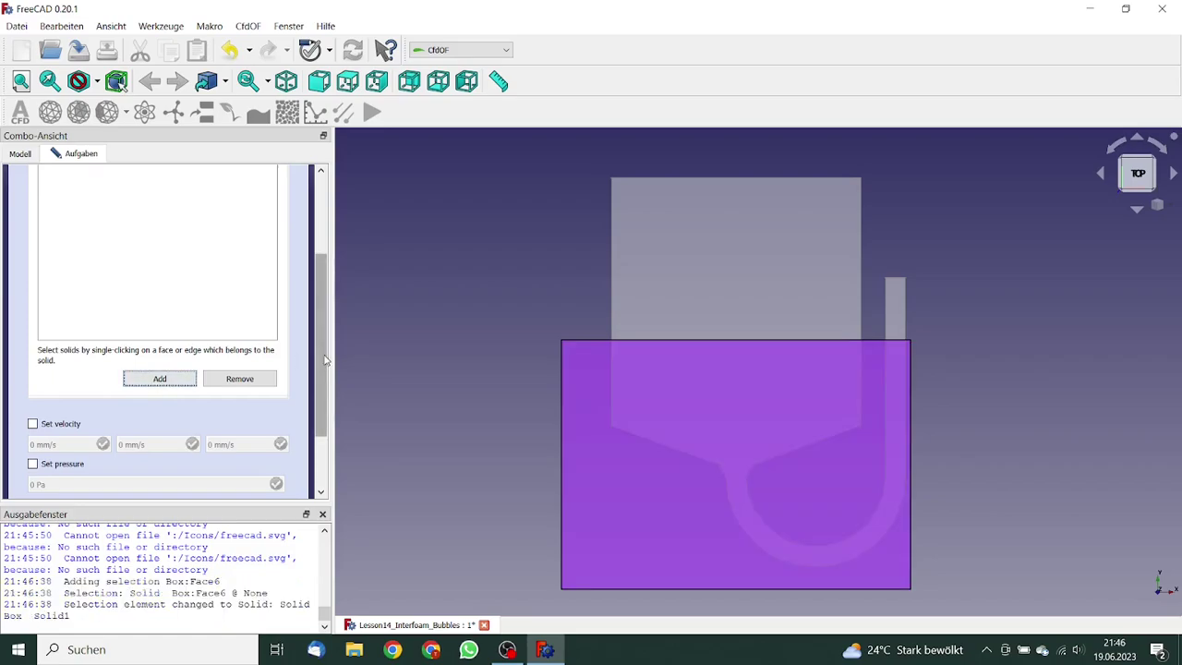
Step: Specify an Air volume fraction of 0 for the initialisation zone and accept it
scroll(325, 392, down, 2)
scroll(325, 391, down, 1)
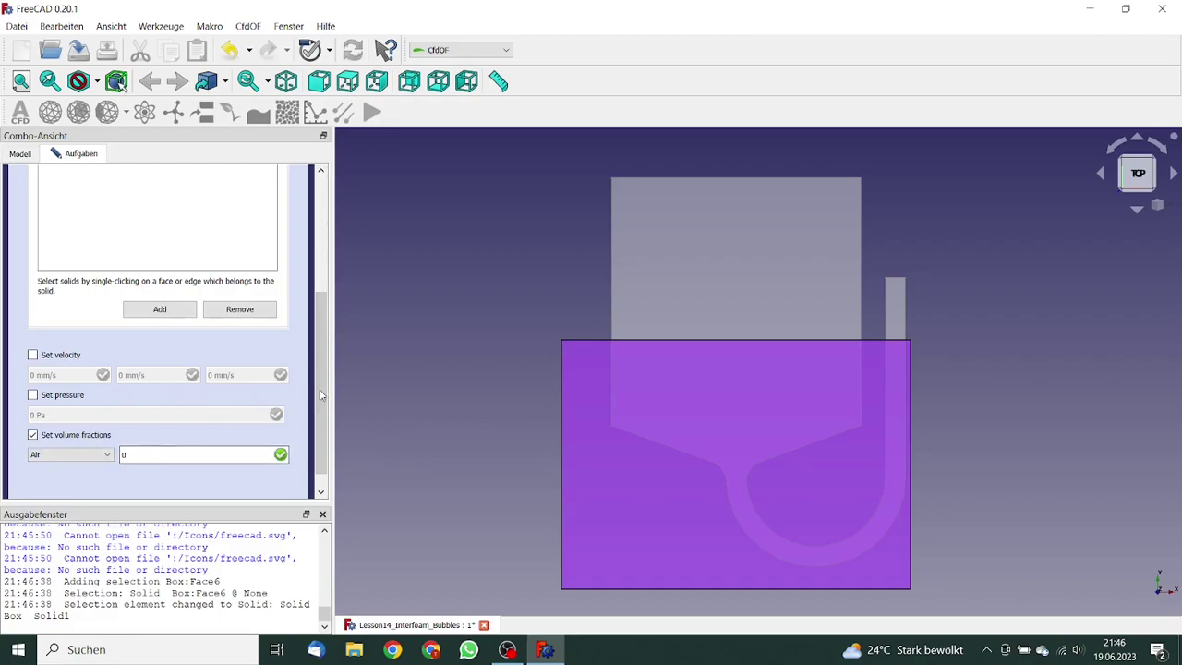
scroll(321, 370, up, 4)
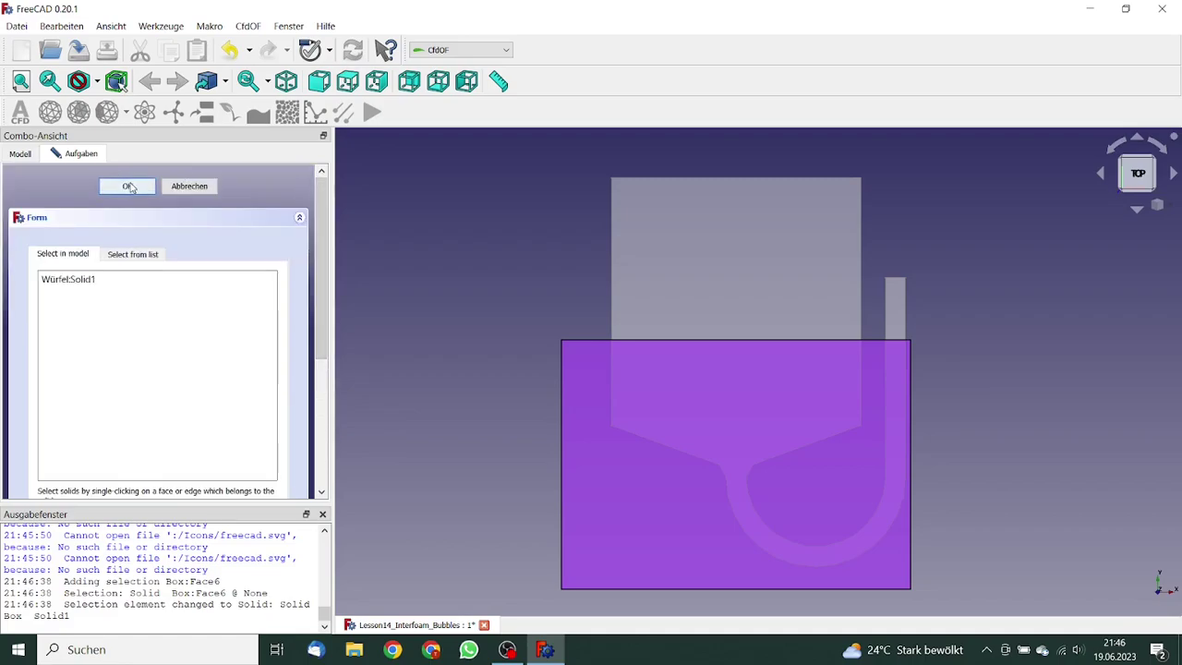
click(128, 185)
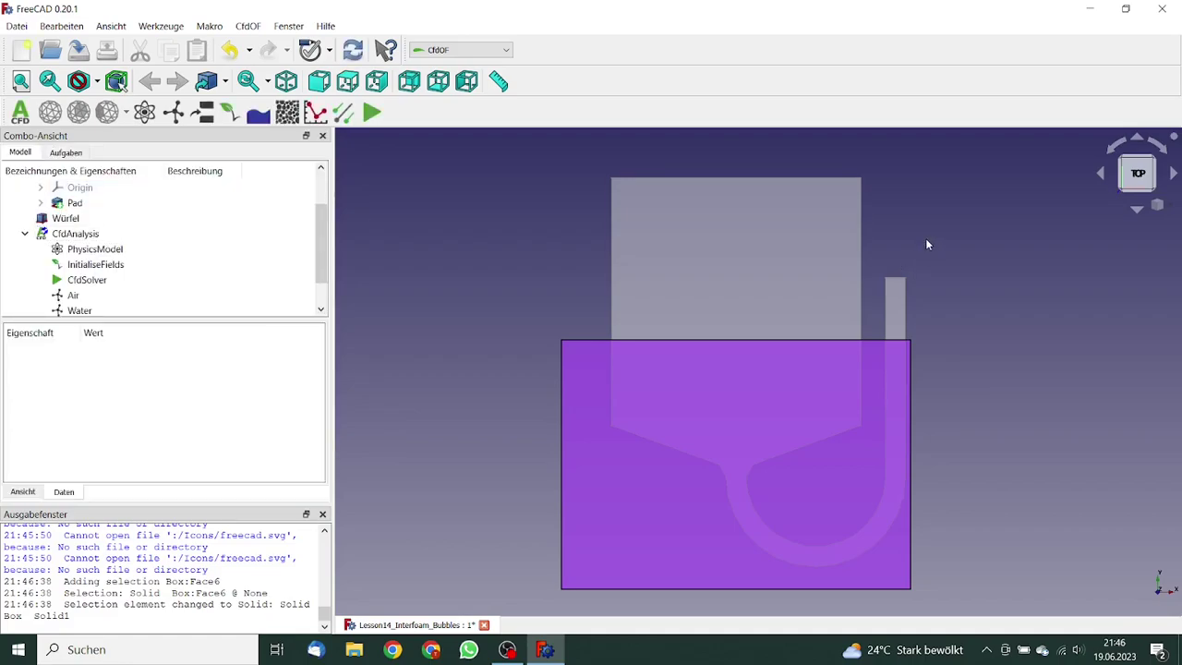
Step: Add a CFD boundary condition to the open end face of the U-shaped pipe and define it as a uniform velocity Inlet
middle_drag(927, 244, 917, 264)
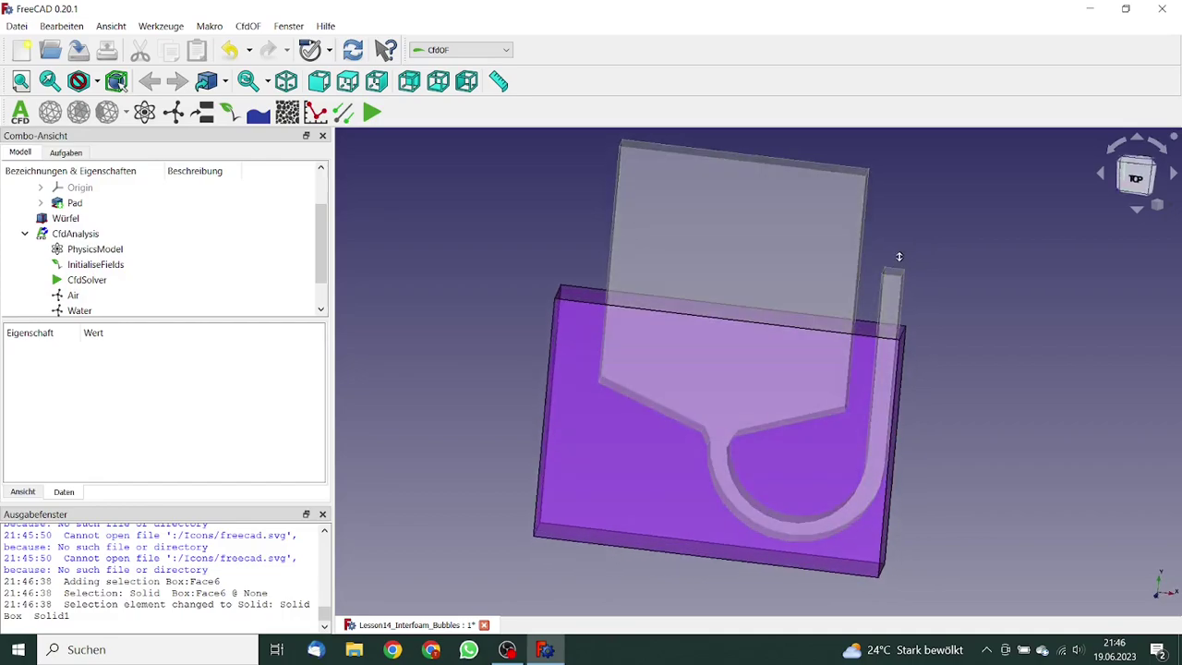
scroll(896, 262, up, 5)
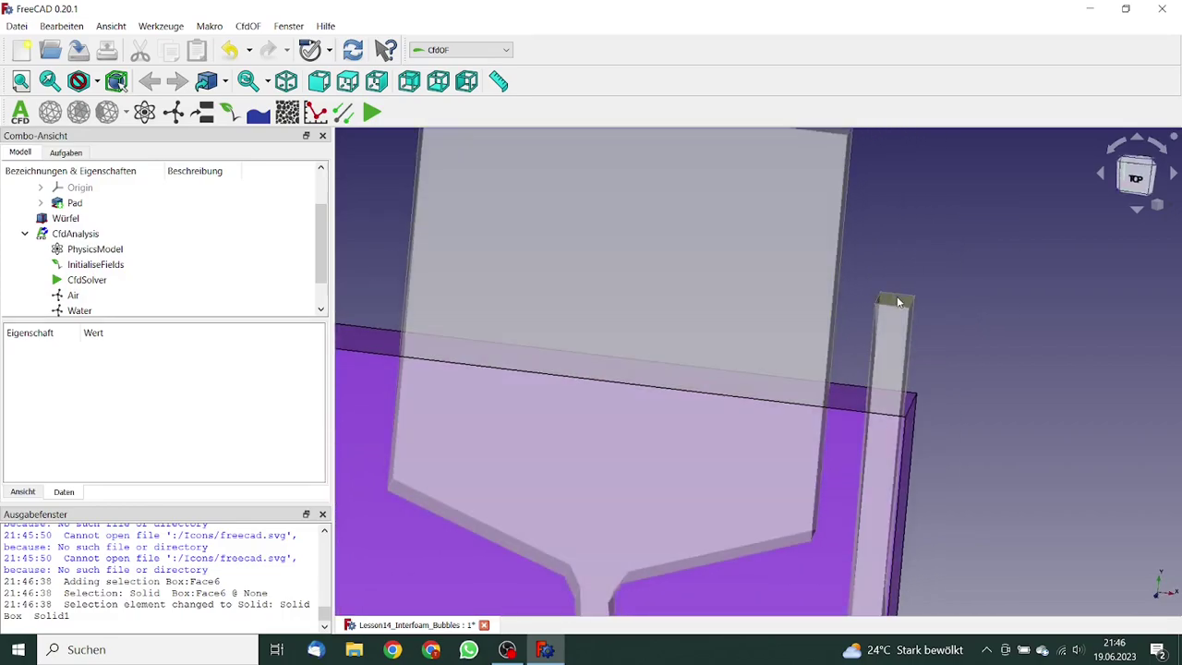
click(900, 304)
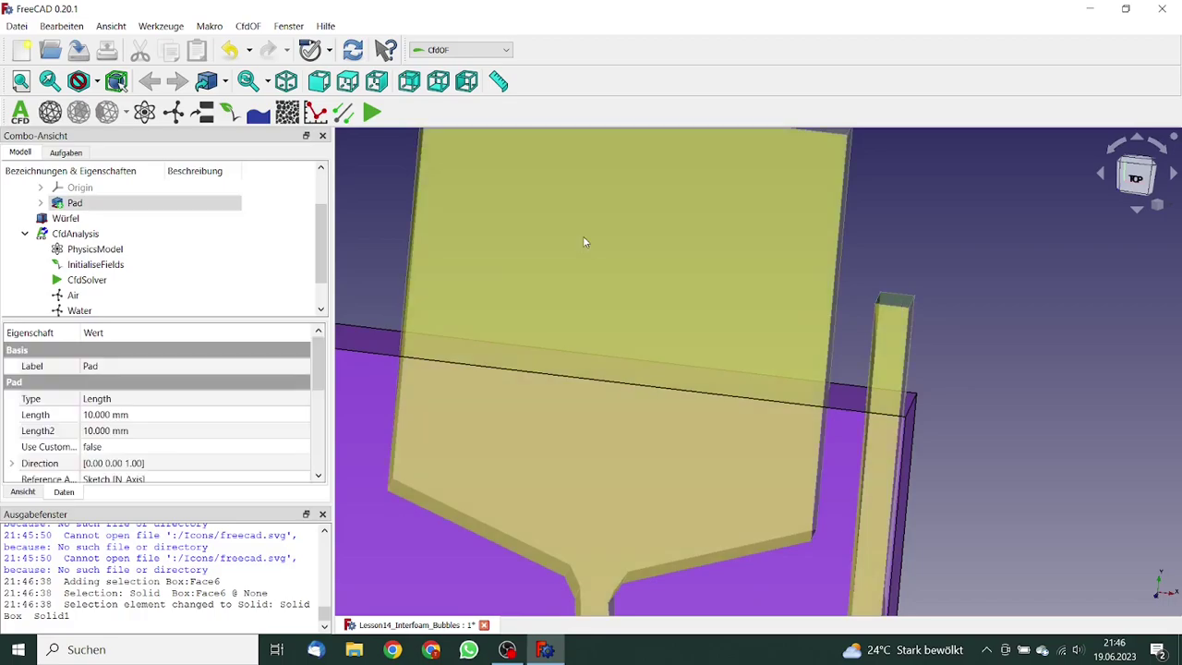
click(206, 112)
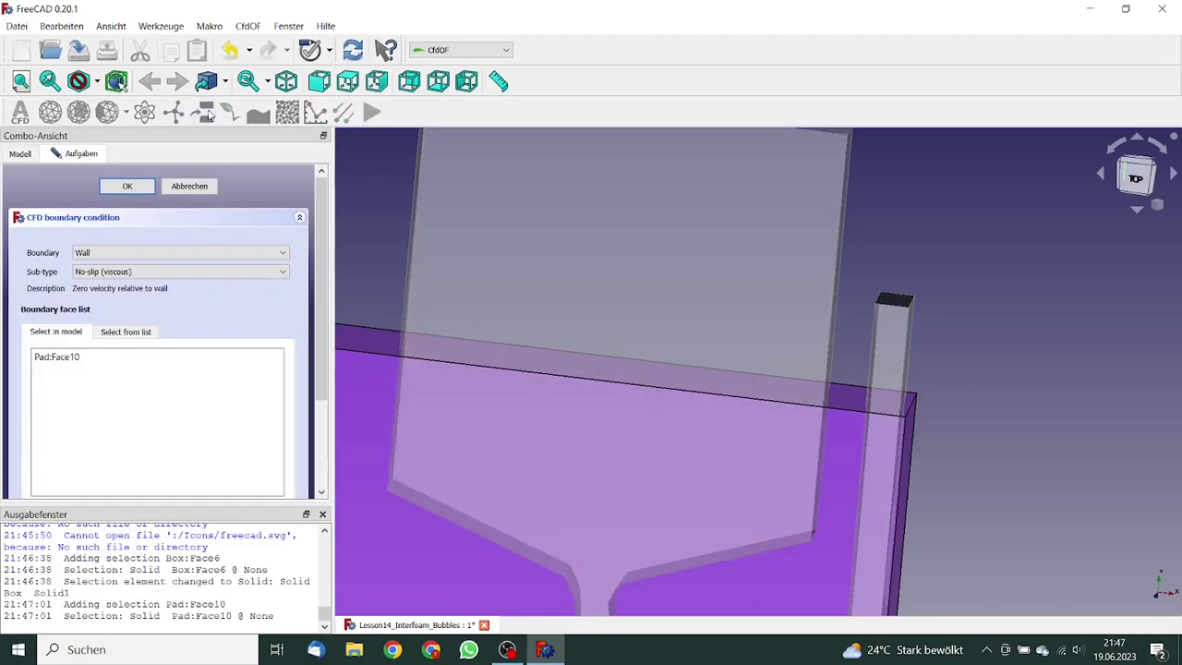
click(145, 253)
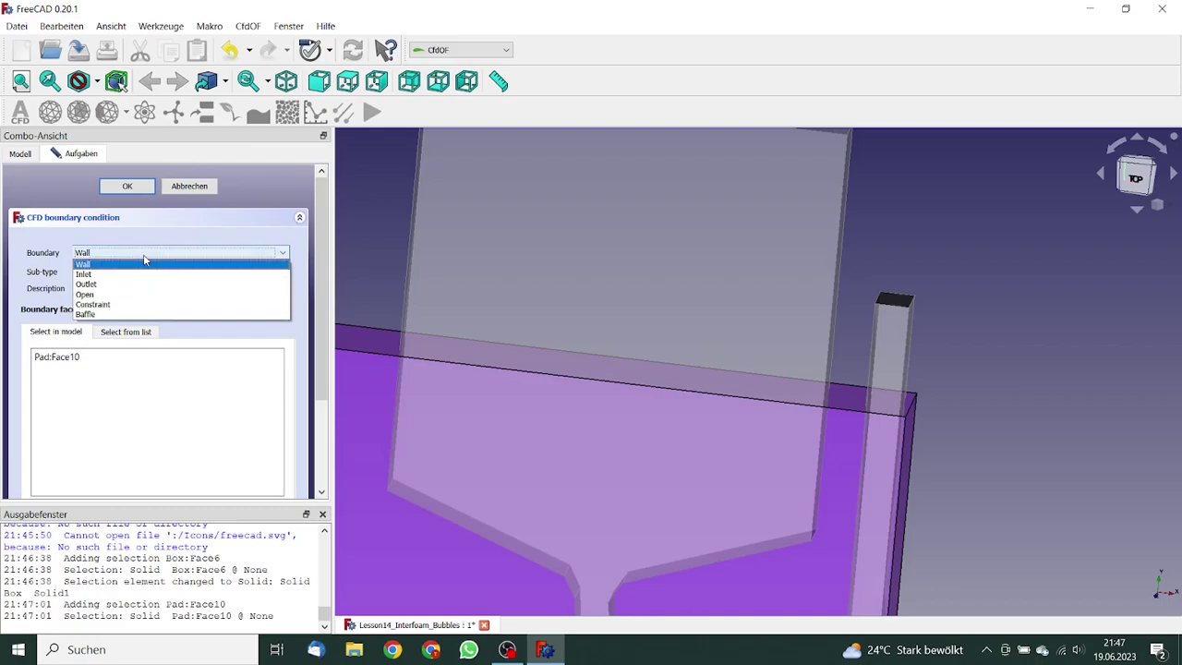
click(144, 267)
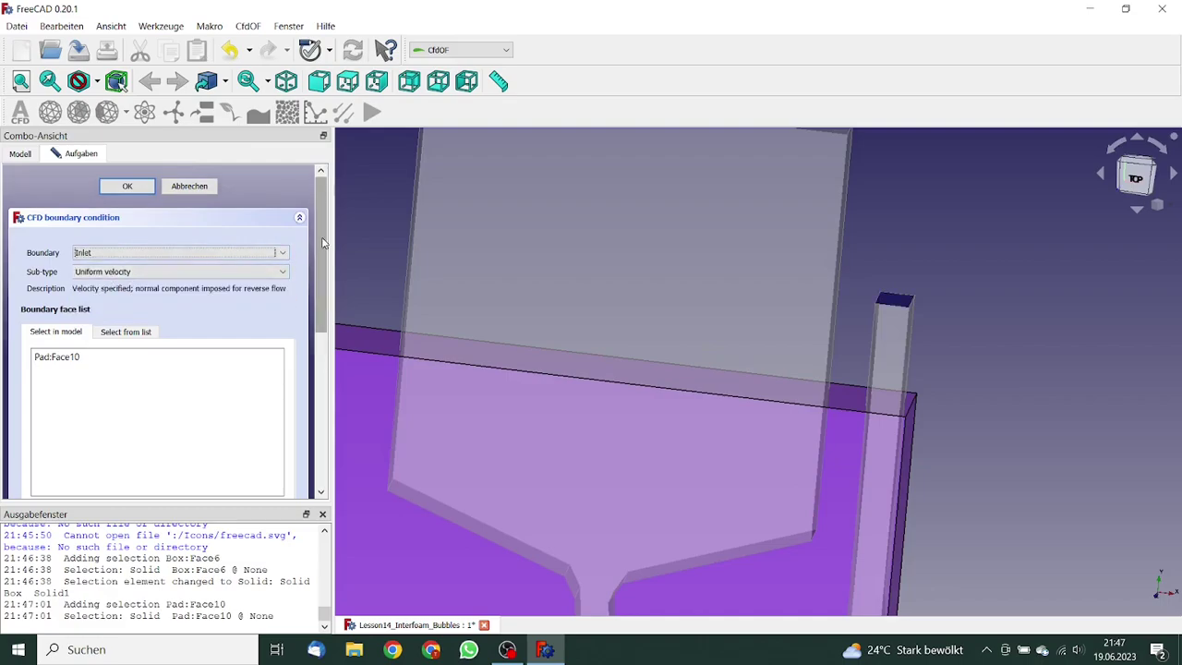
Step: Set the Y component of the inlet velocity to -0.2 m/s
drag(323, 242, 316, 376)
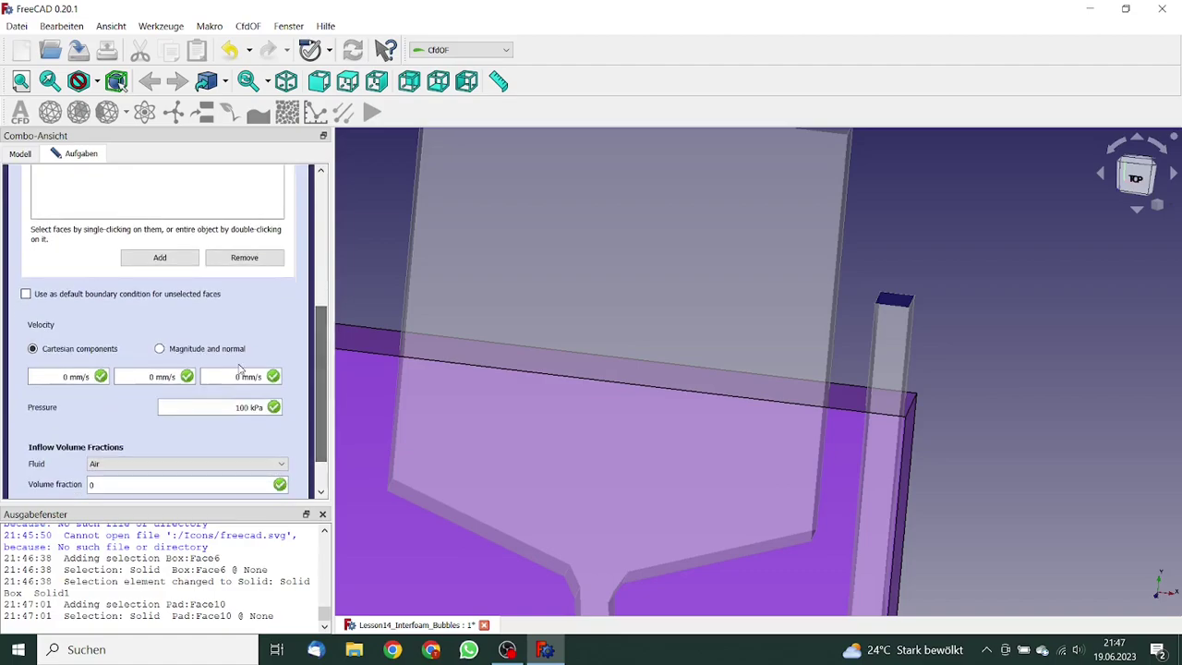
triple_click(161, 376)
key(BackSpace)
text(-0.2 m/s)
key(Tab)
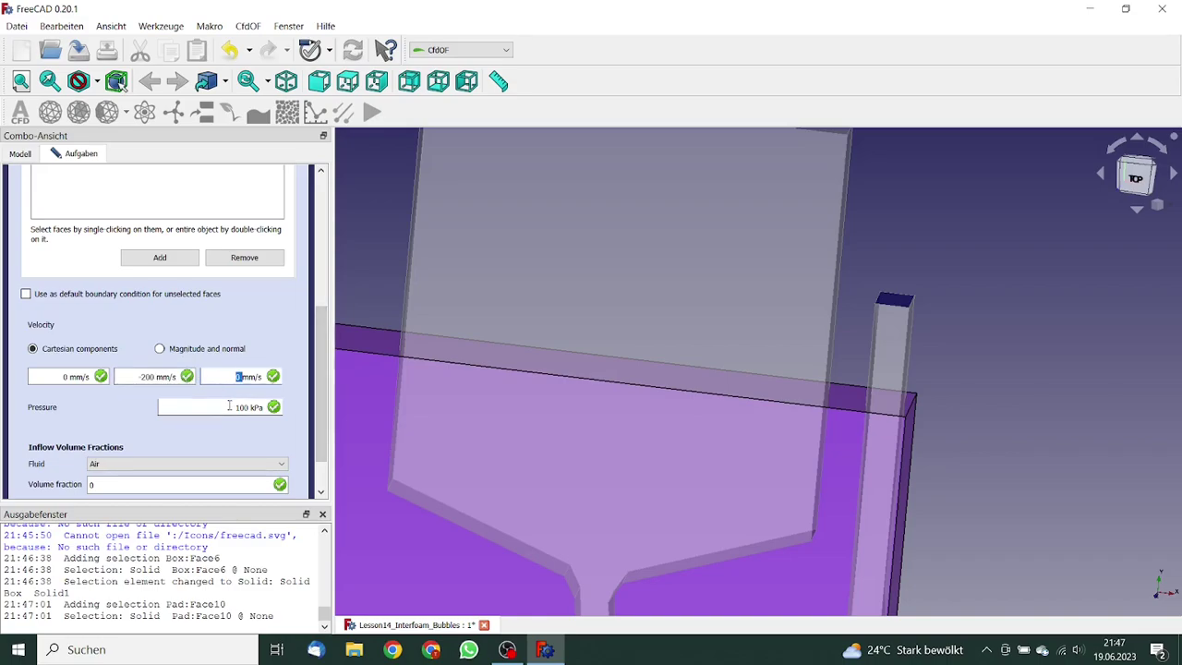
Step: Set the inlet pressure to 0 Pa and accept the inlet boundary condition
key(Tab)
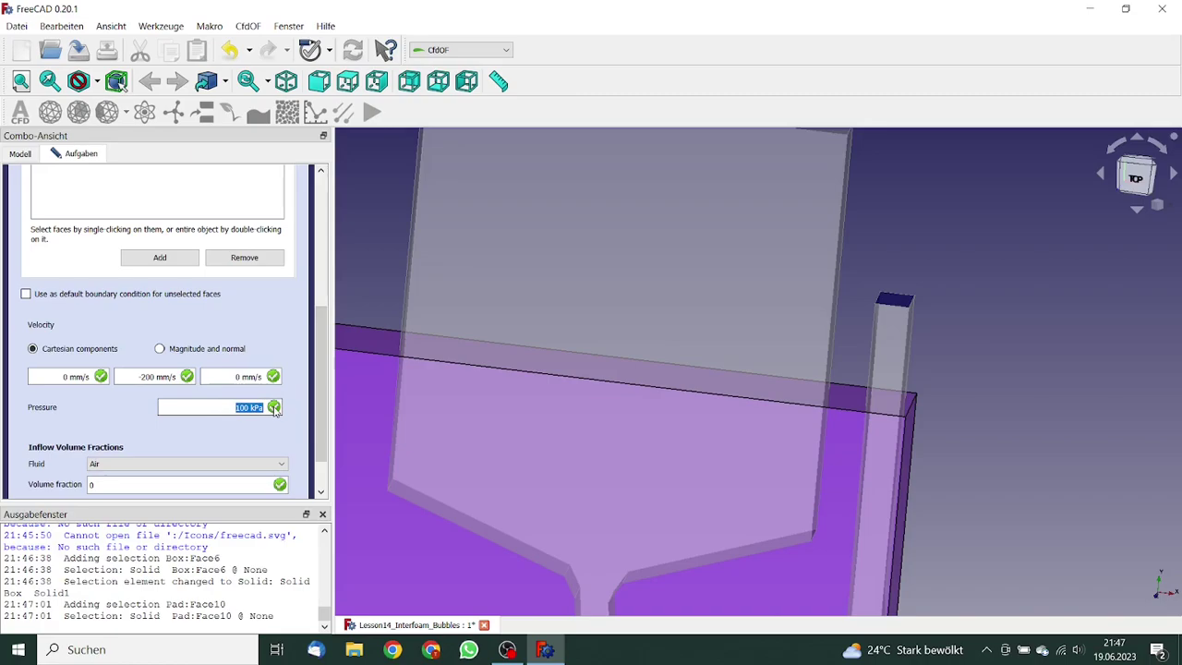
text(0Pa)
key(BackSpace)
key(BackSpace)
key(BackSpace)
text(0Pa)
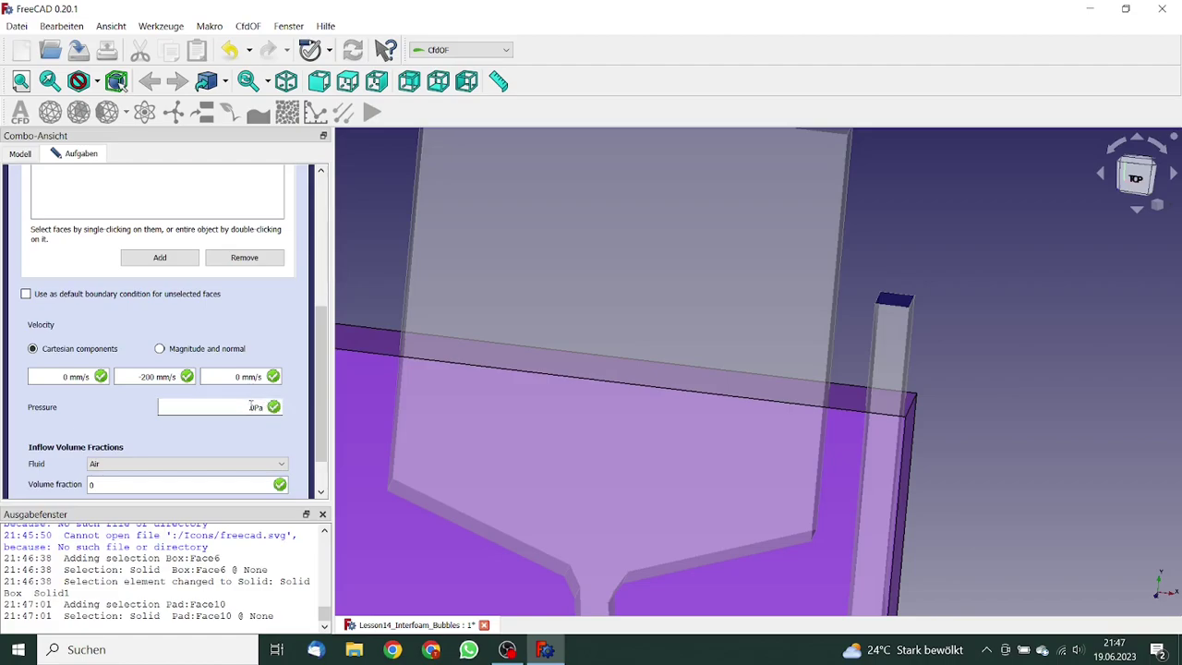
scroll(318, 406, down, 1)
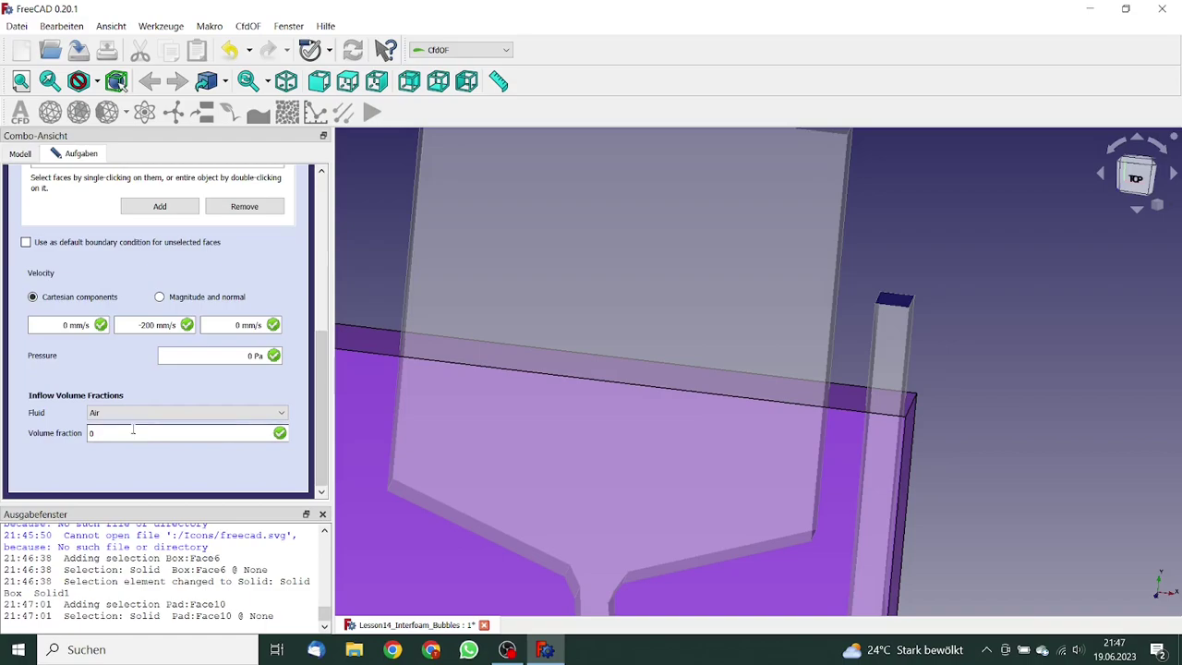
scroll(145, 421, up, 4)
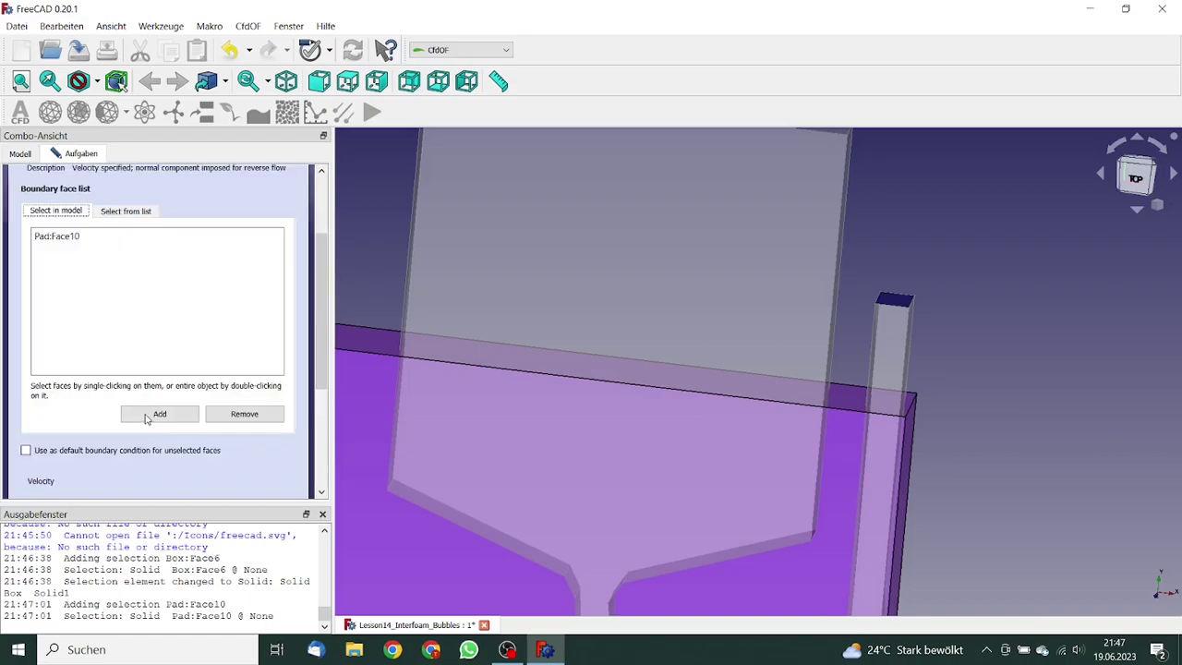
drag(323, 383, 312, 316)
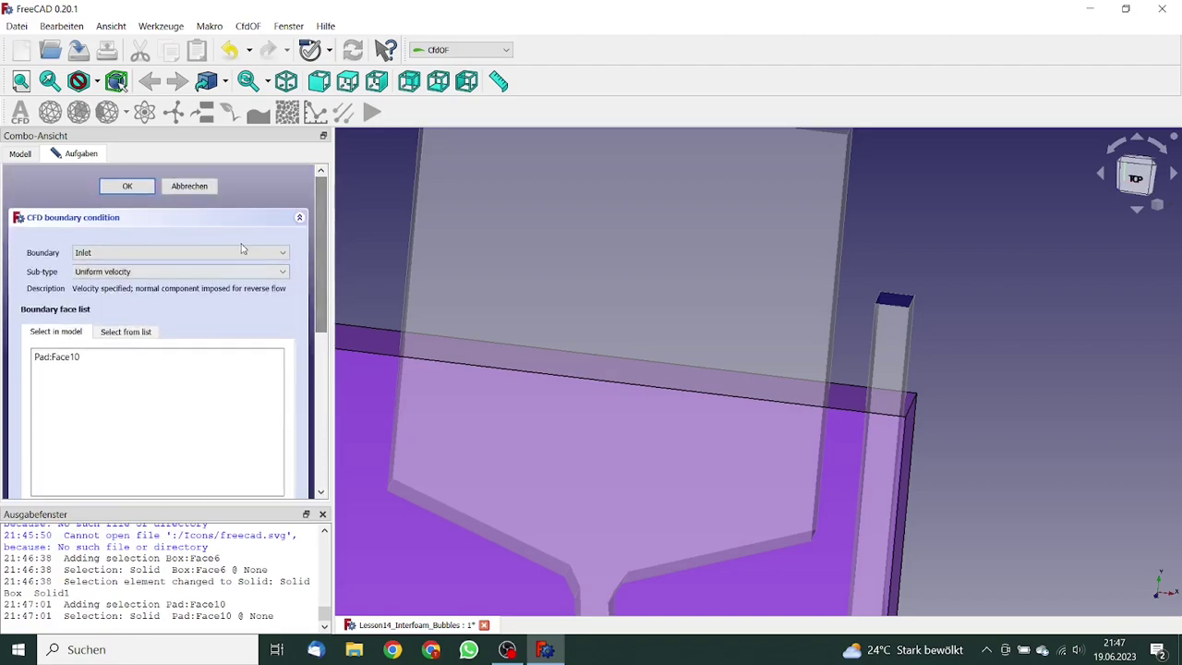
click(129, 186)
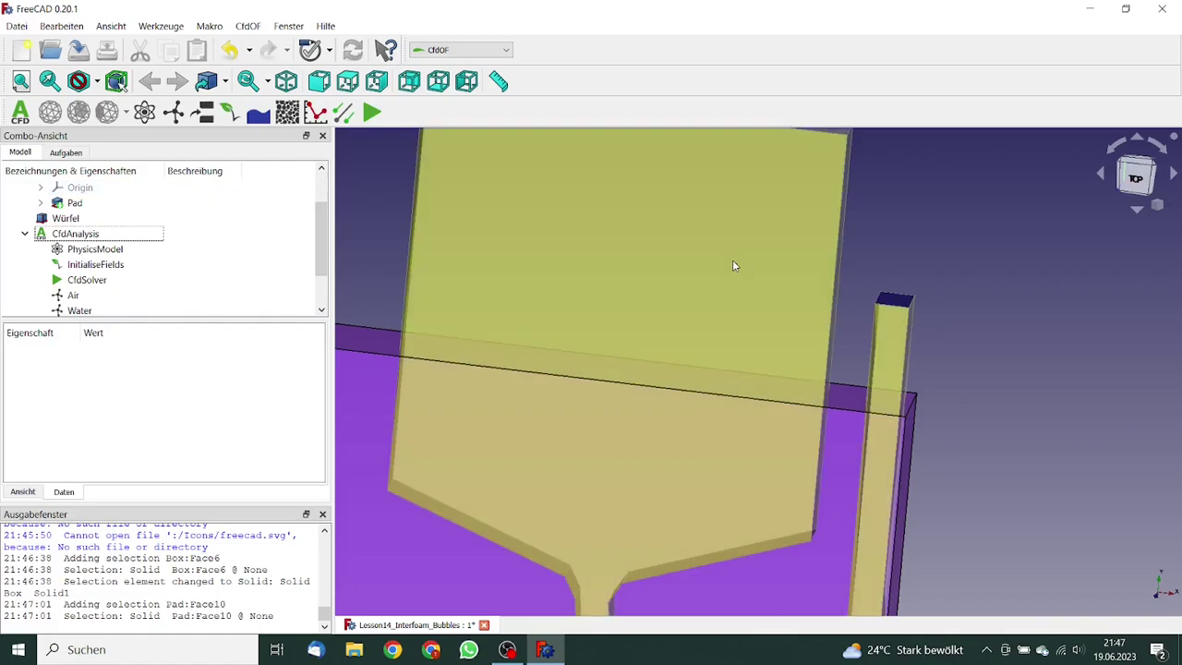
Step: Add a CFD boundary condition to the tank's top face and define it as a static pressure Outlet
middle_drag(732, 259, 771, 268)
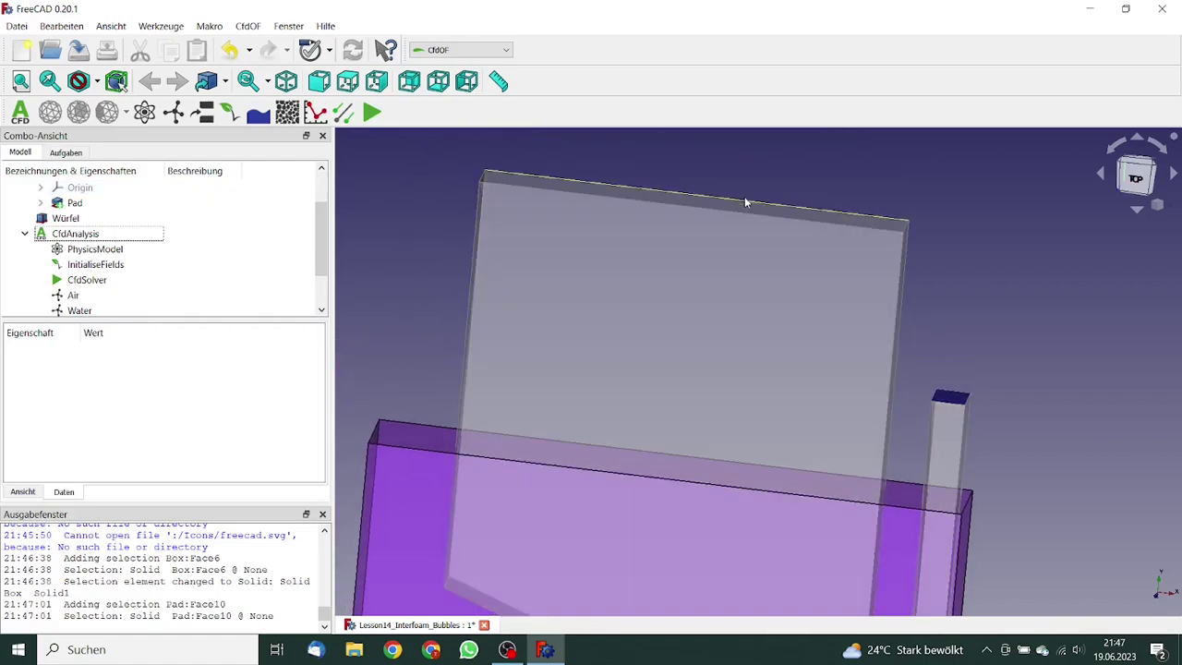
right_click(723, 191)
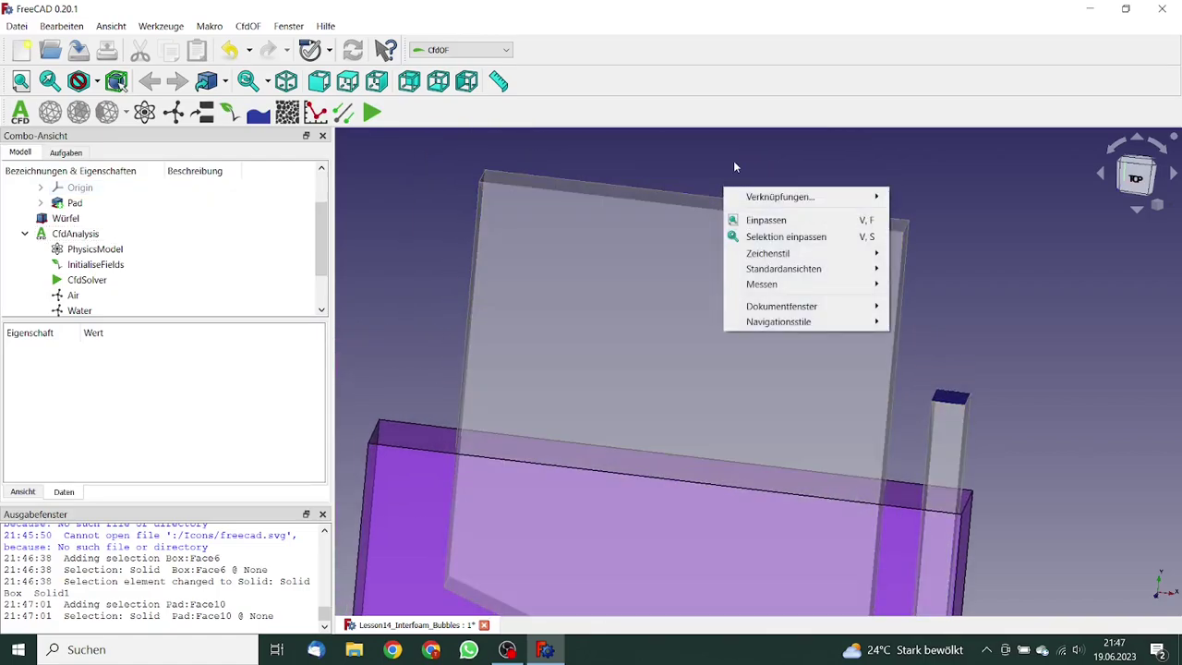
middle_click(733, 161)
middle_drag(734, 162, 723, 185)
click(711, 209)
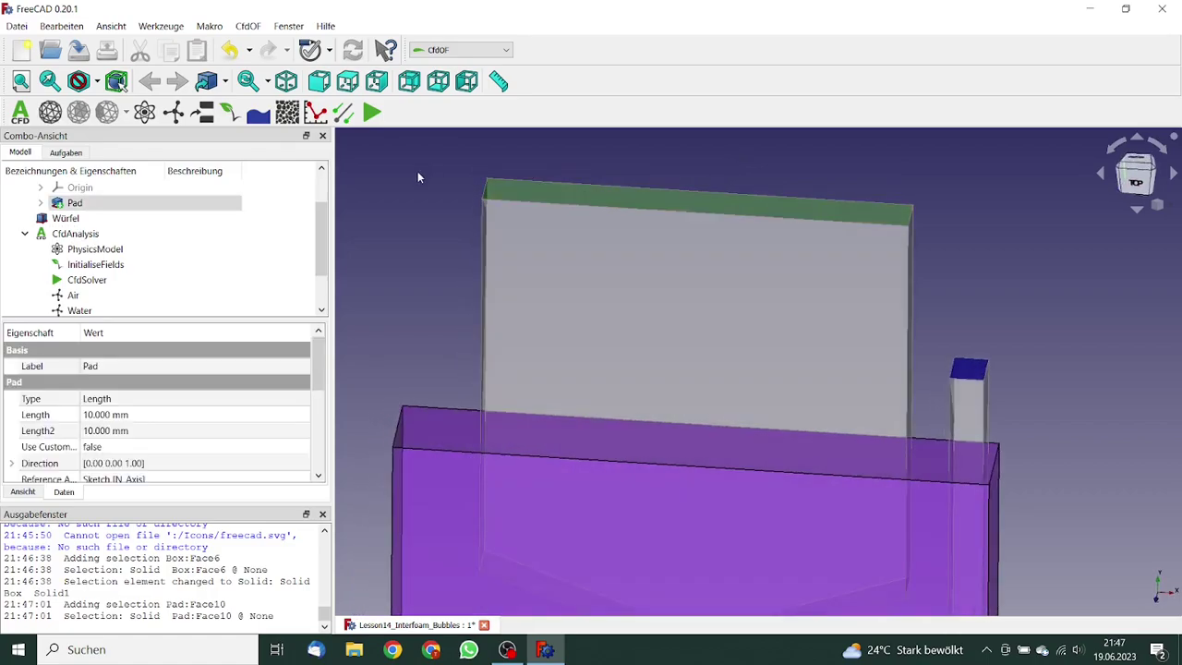
click(203, 112)
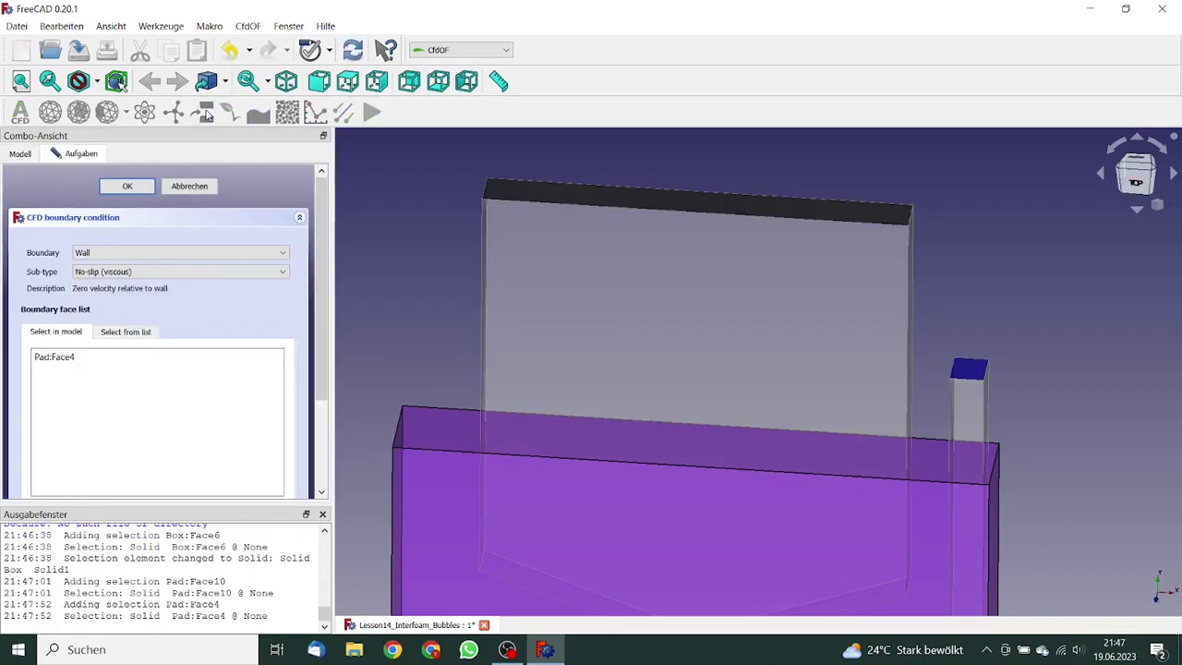
click(106, 252)
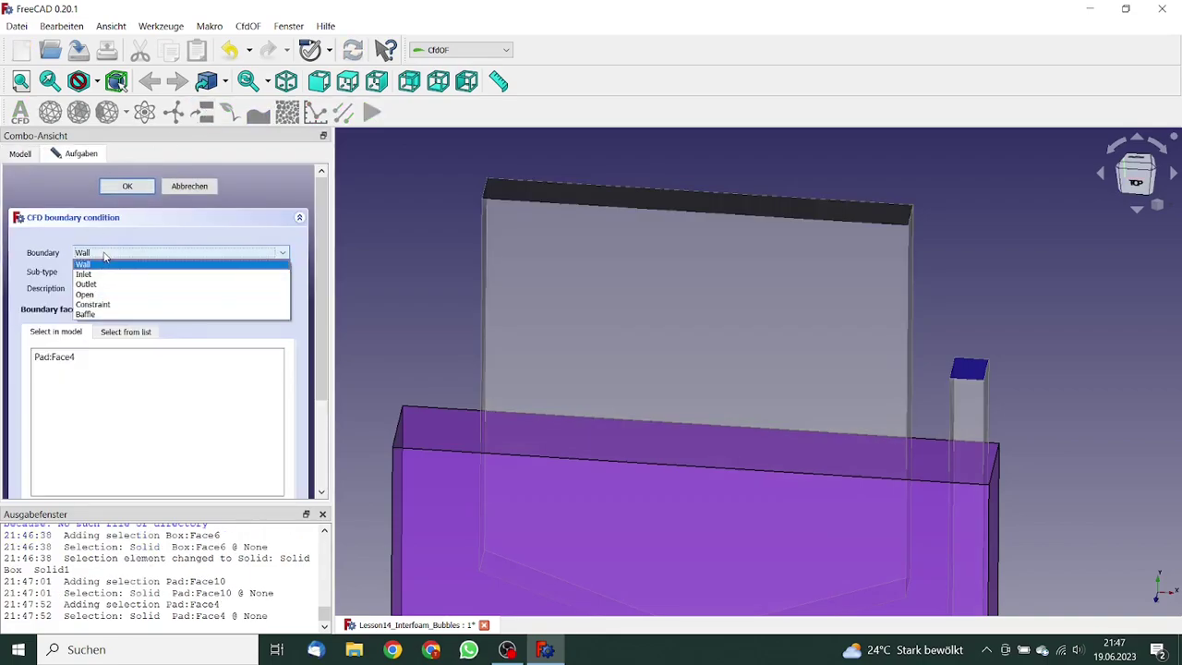
click(96, 287)
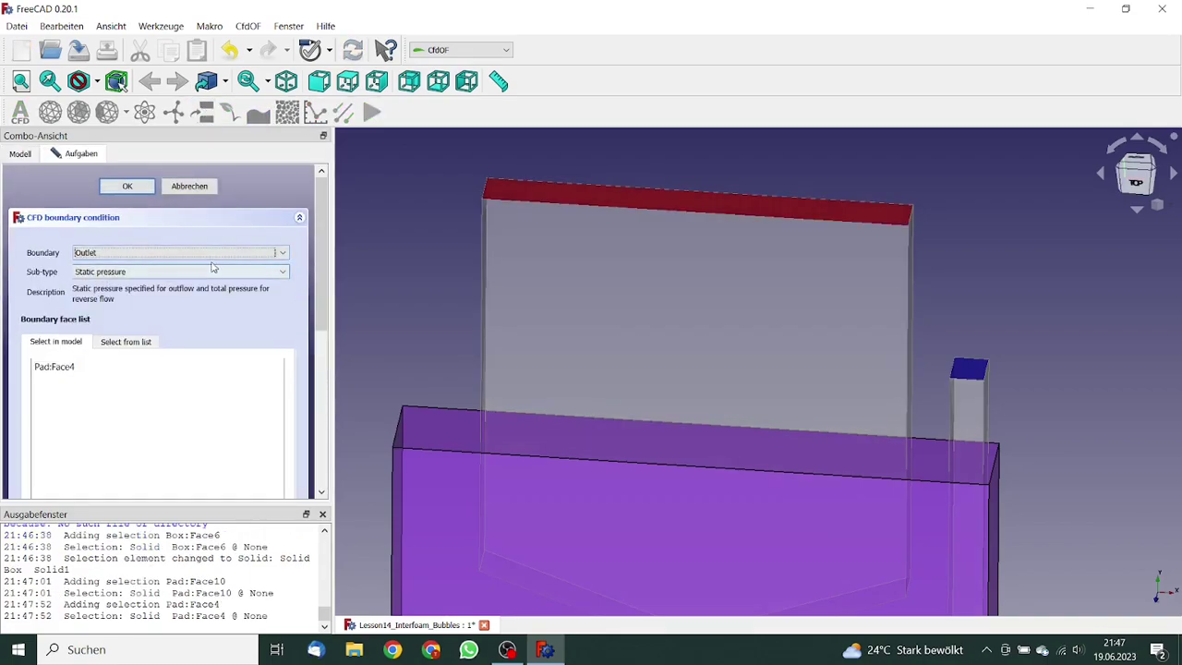
Step: Set the outlet pressure to 0 Pa and its inflow volume fraction of Air to 1, and accept the boundary condition
drag(321, 290, 320, 411)
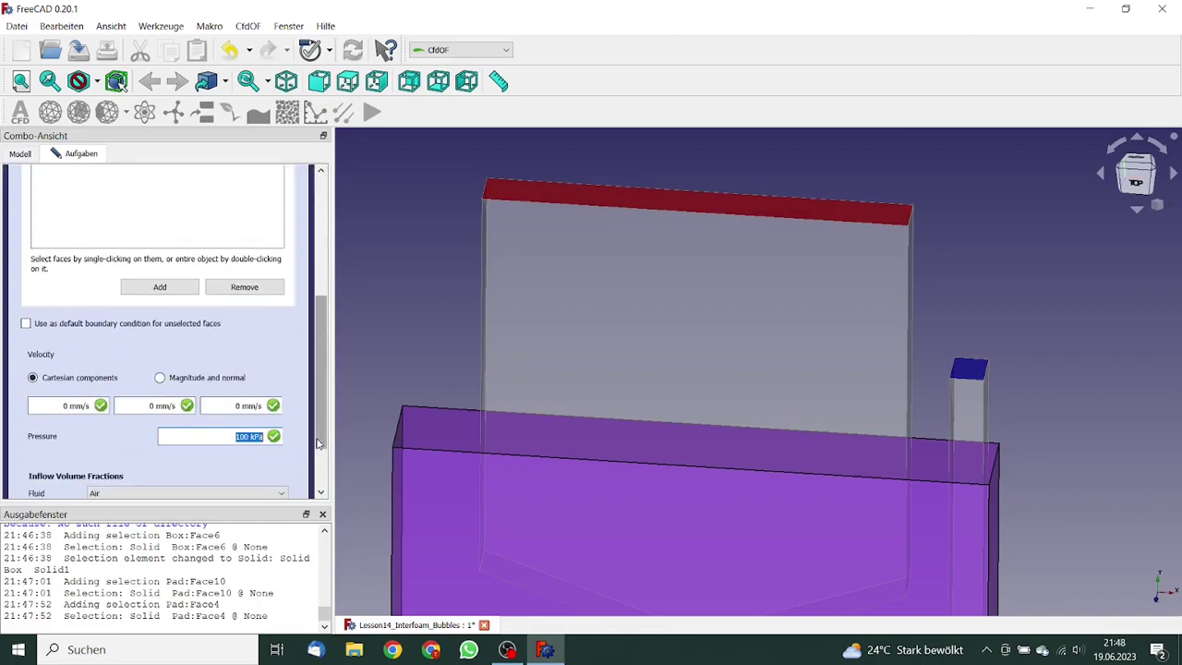
text(0 Pa)
drag(322, 400, 323, 438)
double_click(164, 433)
text(1)
scroll(310, 379, up, 4)
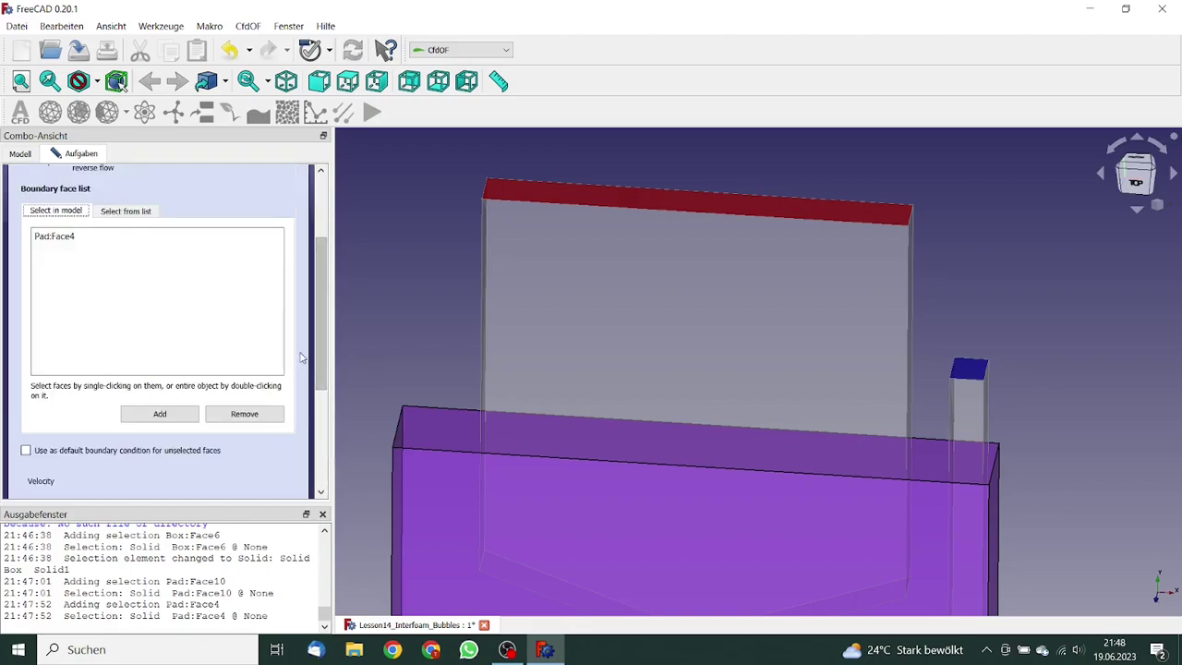
drag(319, 319, 319, 254)
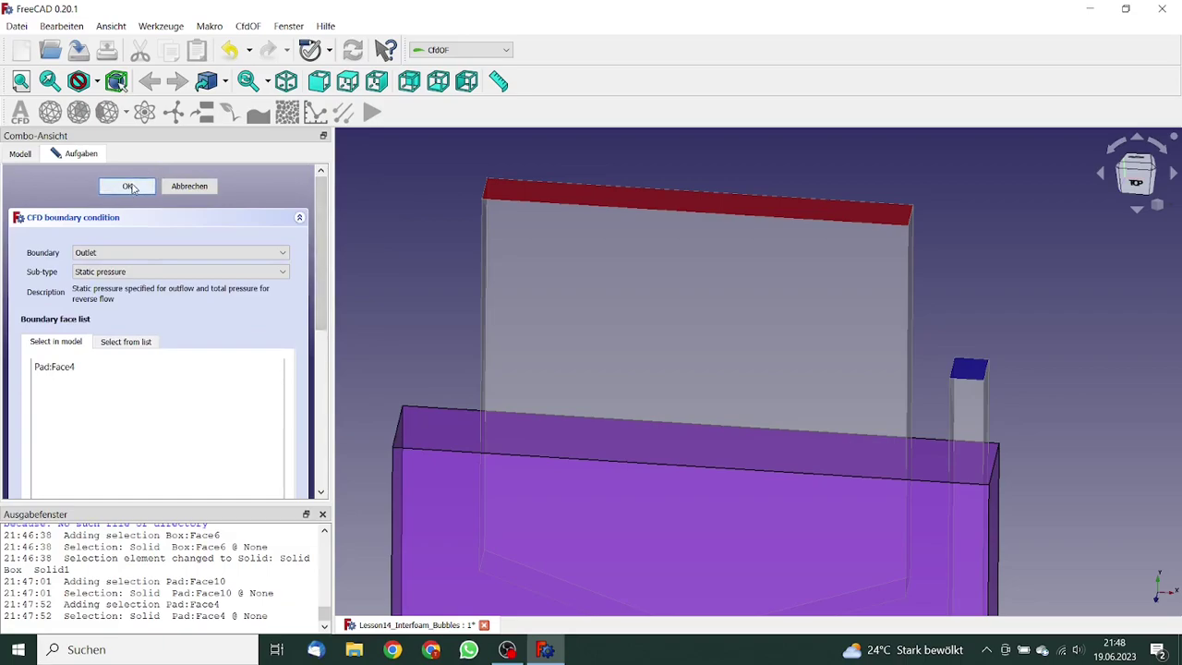
click(129, 187)
Step: Create a CFD mesh of the Pad using cfMesh with a base element size of 1 mm and close its settings
scroll(132, 188, up, 1)
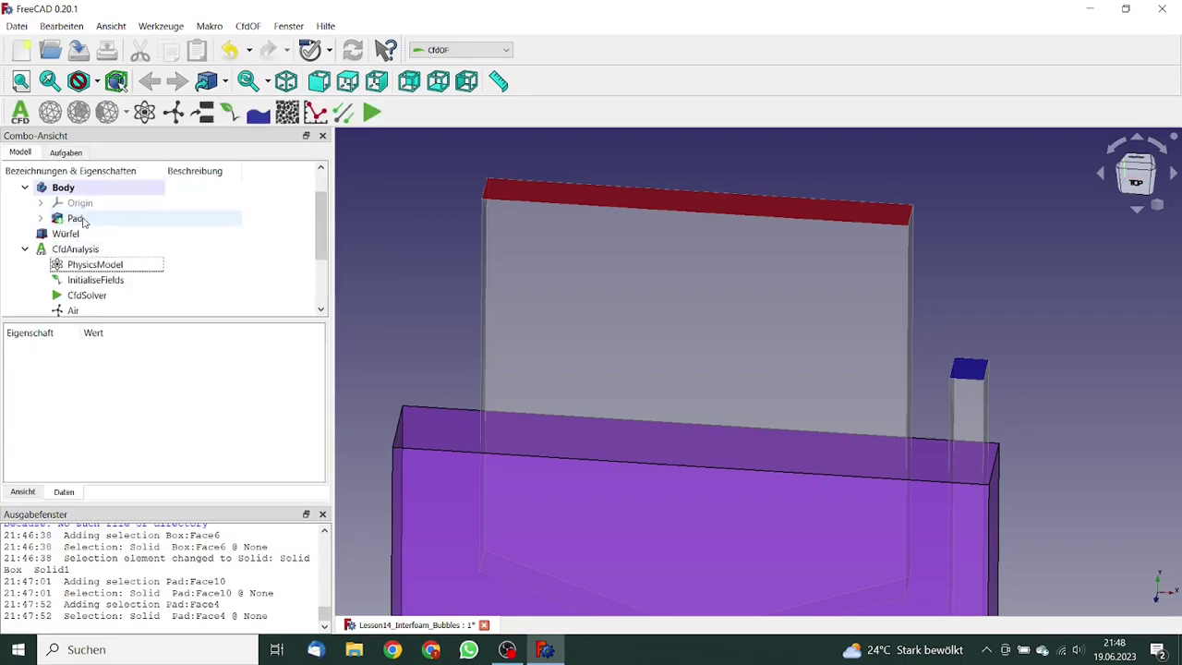
click(81, 218)
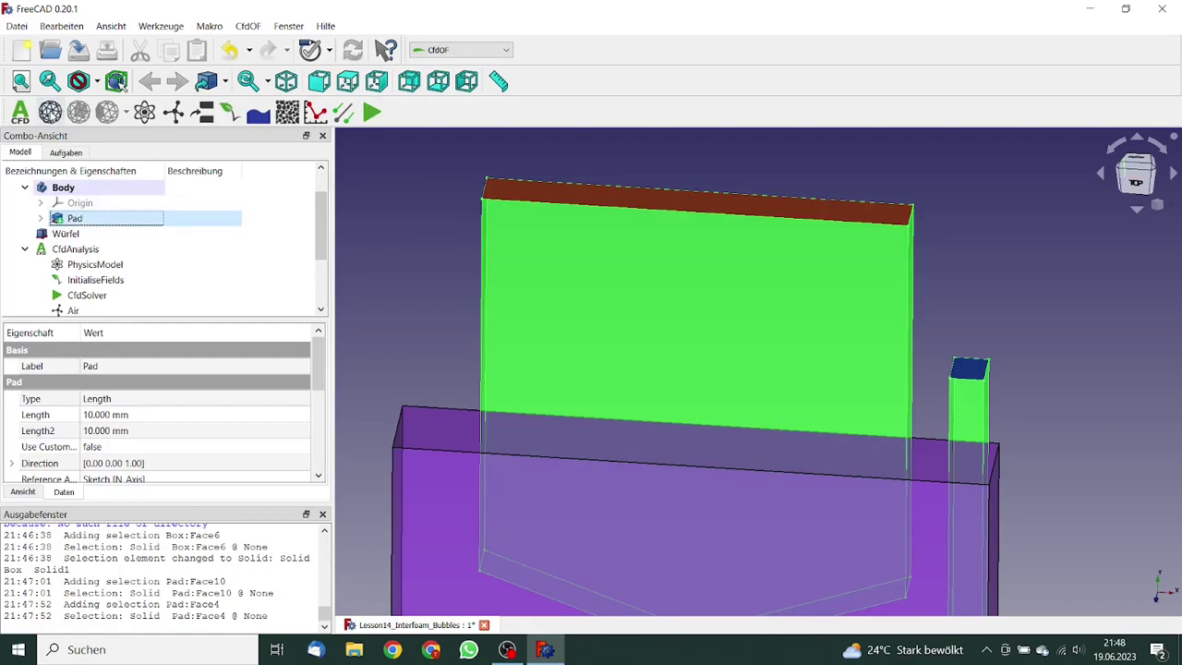
click(50, 112)
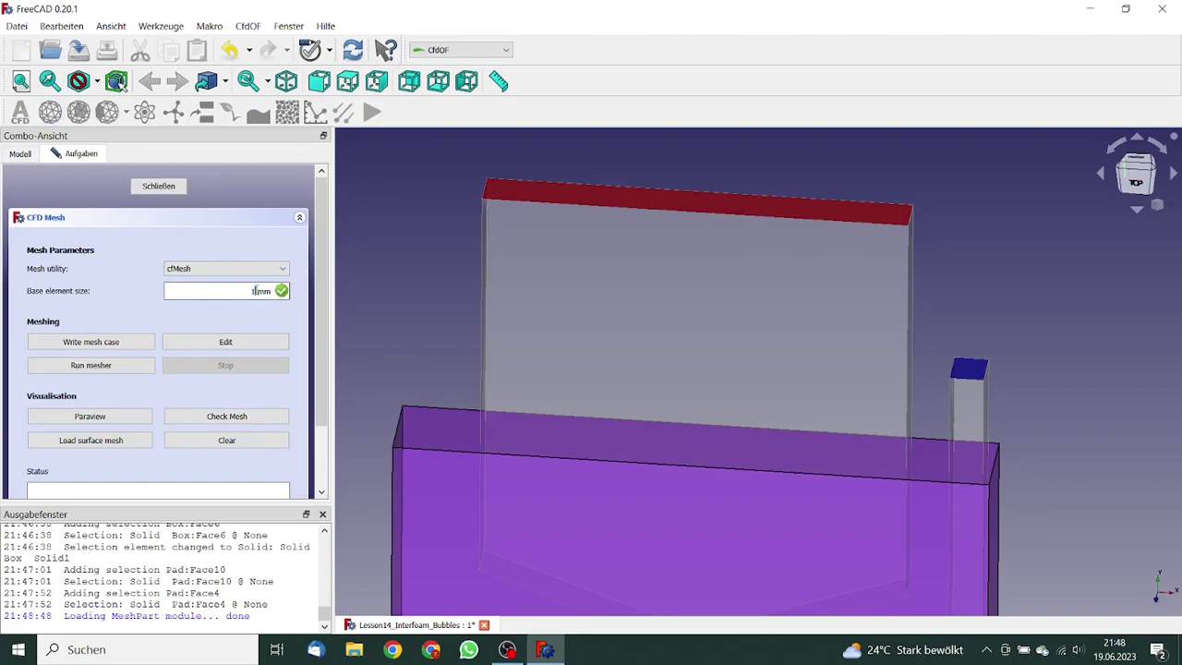
scroll(307, 330, down, 2)
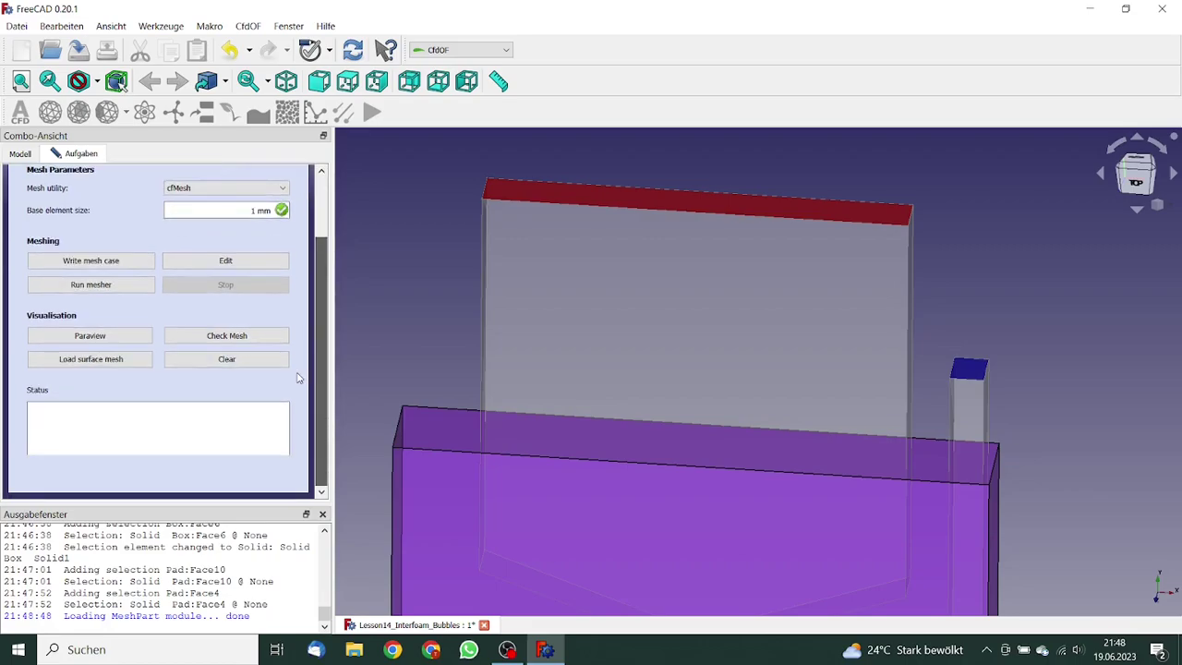
scroll(298, 372, up, 2)
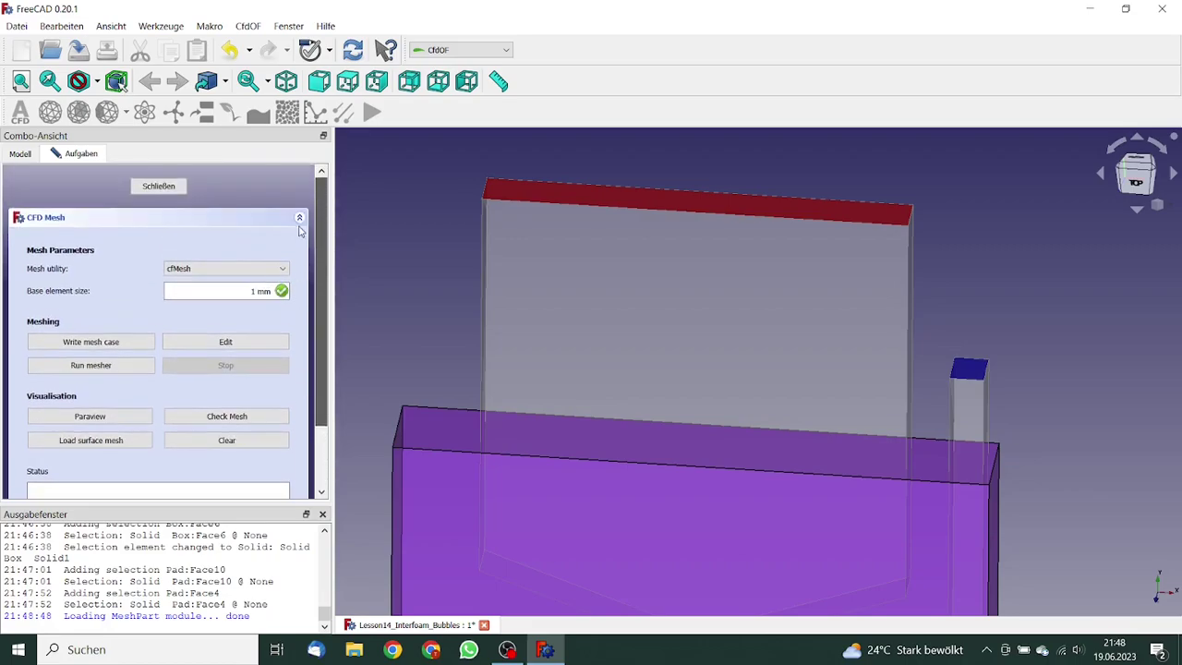
click(172, 188)
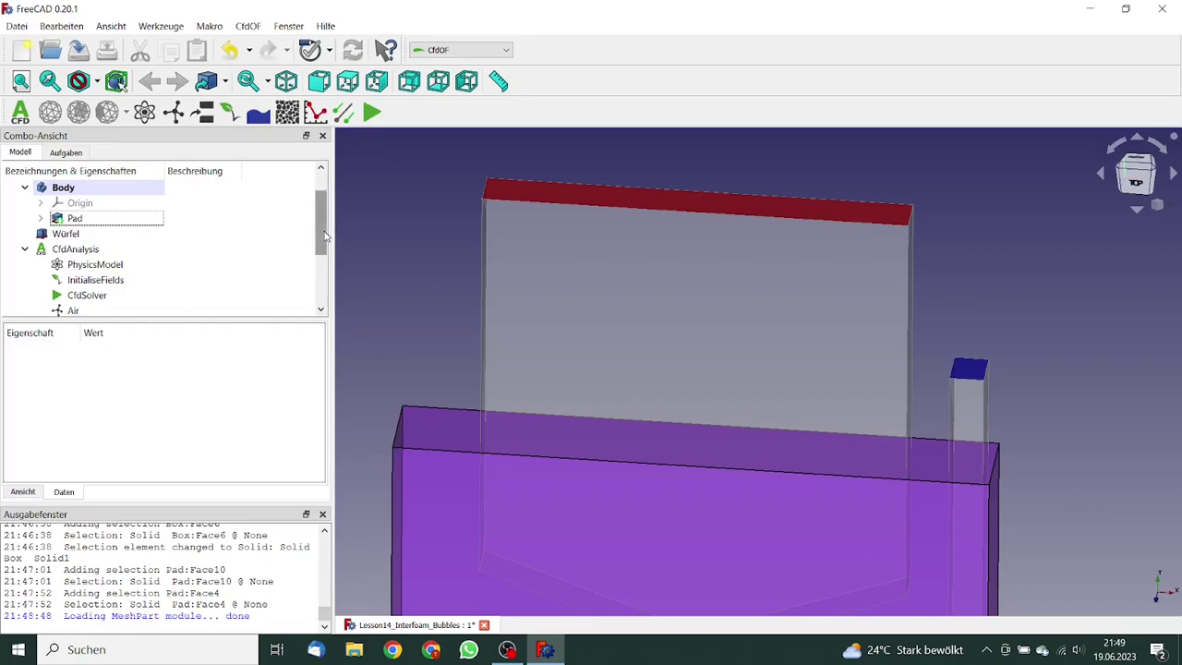
Step: Add a mesh refinement to Pad_Mesh and make it an extrusion of type 2D planar mesh with 1 mm thickness
drag(320, 251, 321, 308)
click(88, 295)
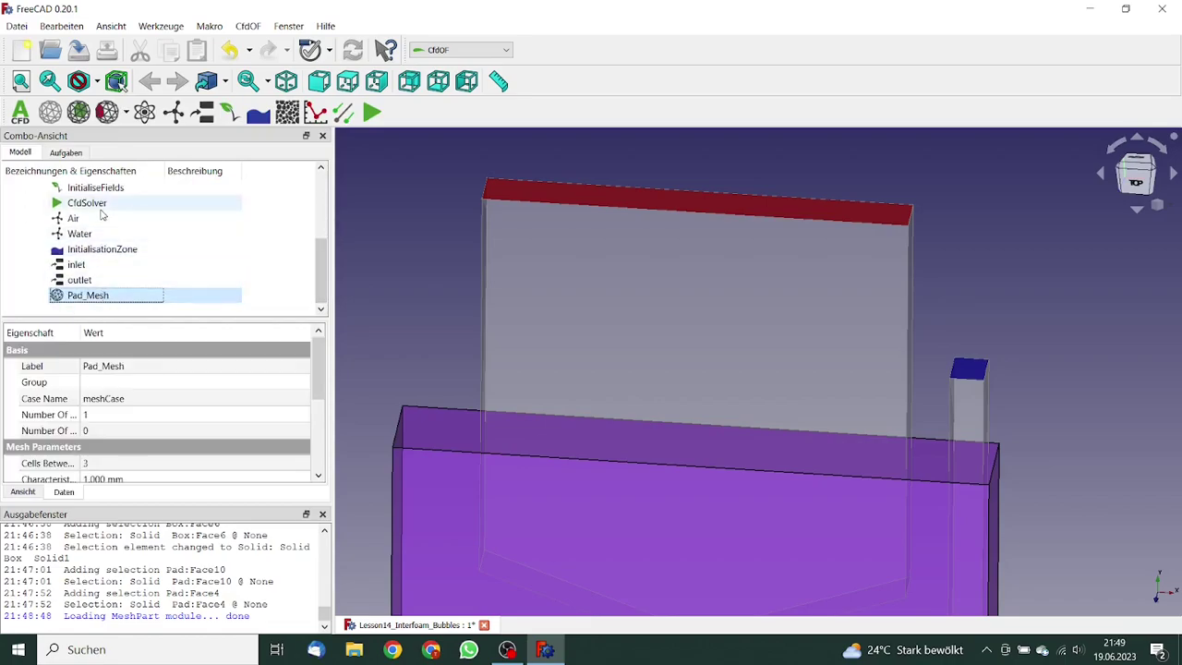
click(78, 112)
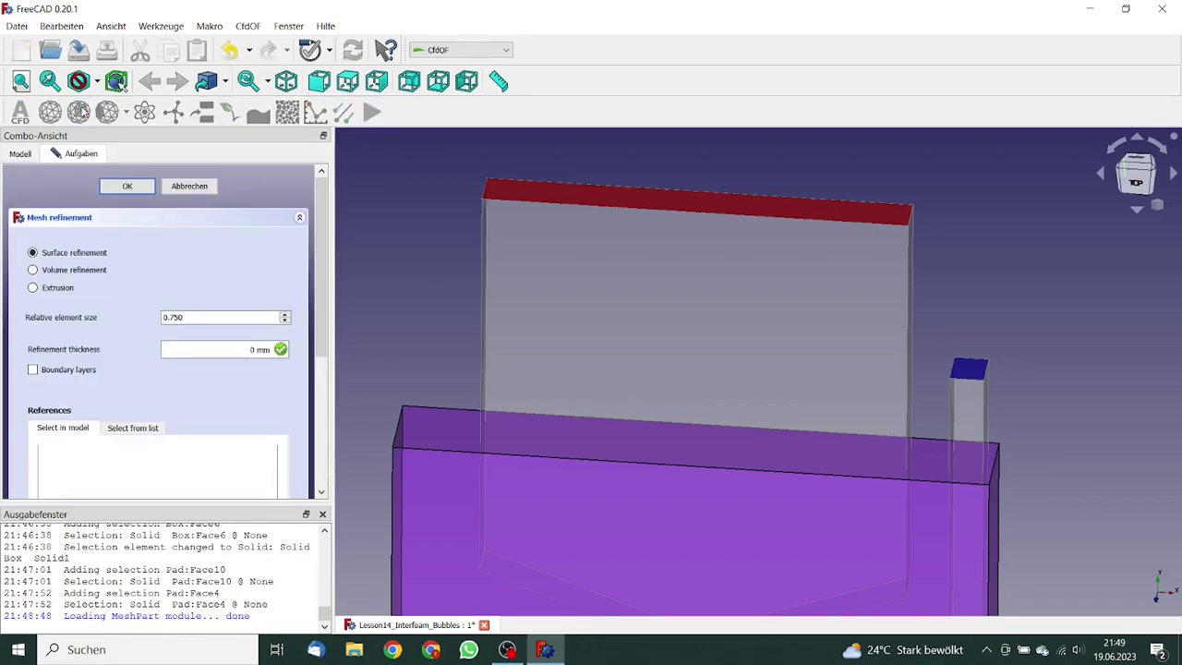
click(55, 288)
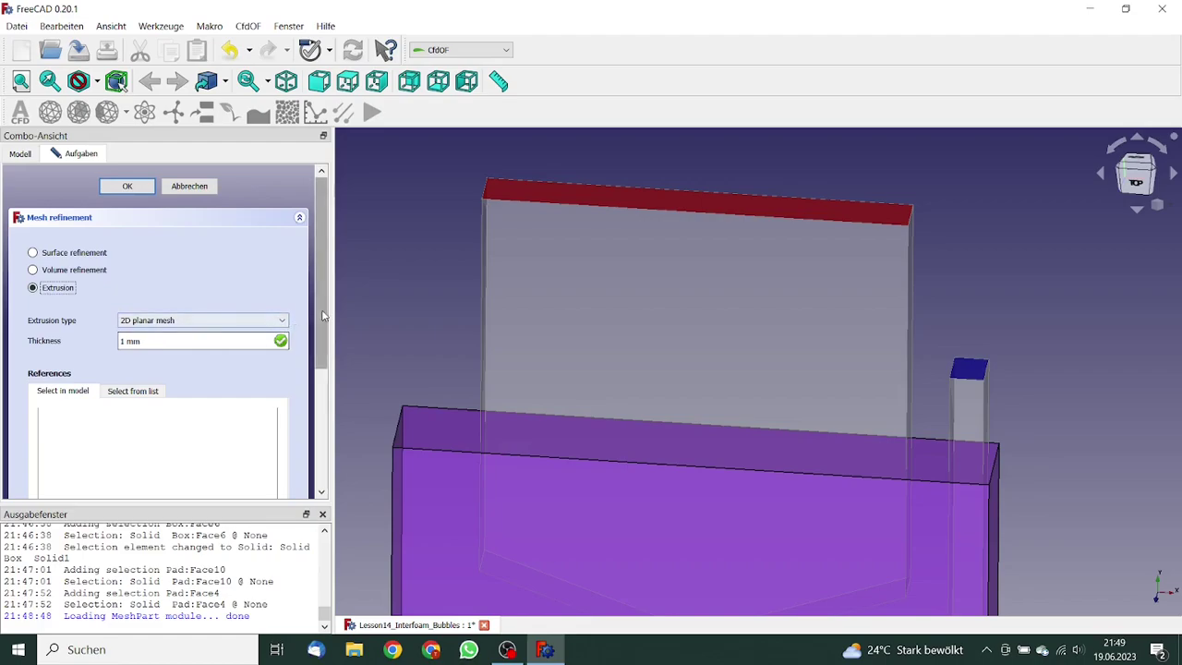
drag(322, 319, 314, 409)
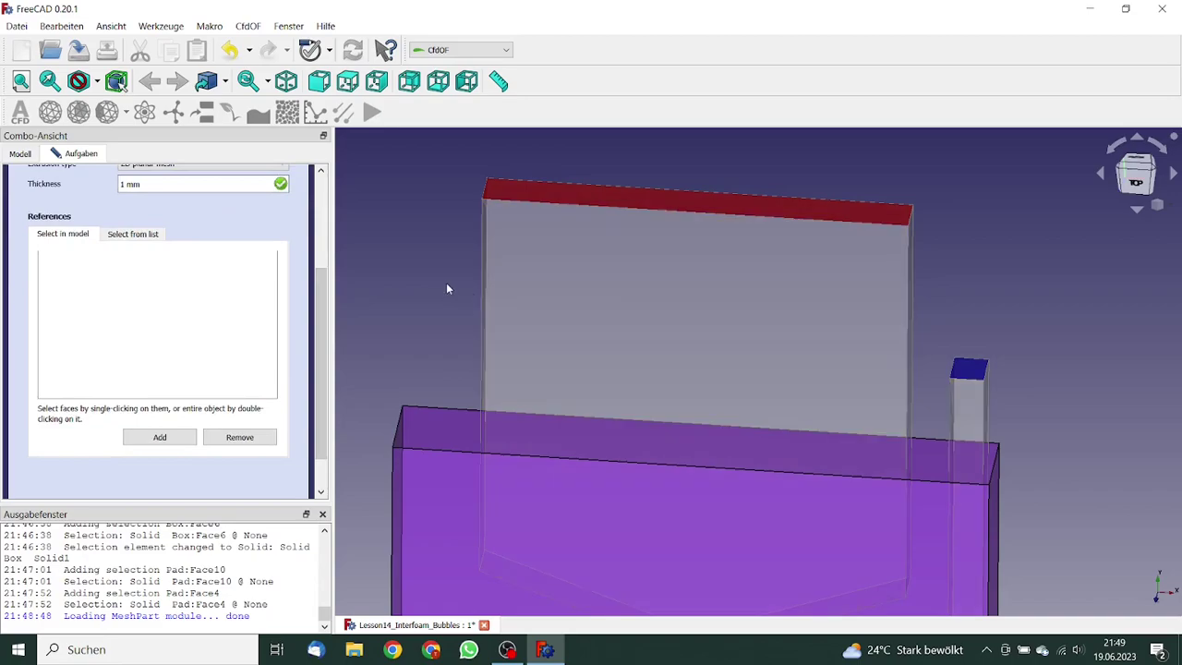
Step: Assign the Pad's large planar tank-and-pipe profile face (Face14) as the extrusion reference and accept the mesh refinement
middle_drag(447, 288, 469, 287)
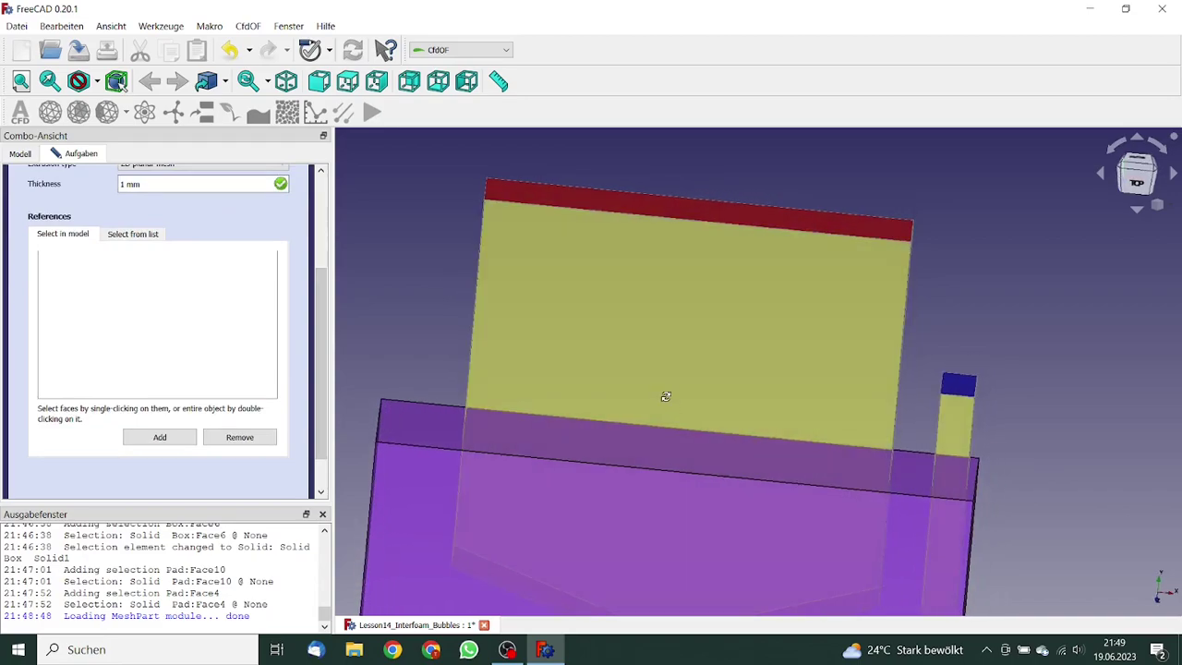
middle_drag(665, 396, 745, 376)
click(745, 378)
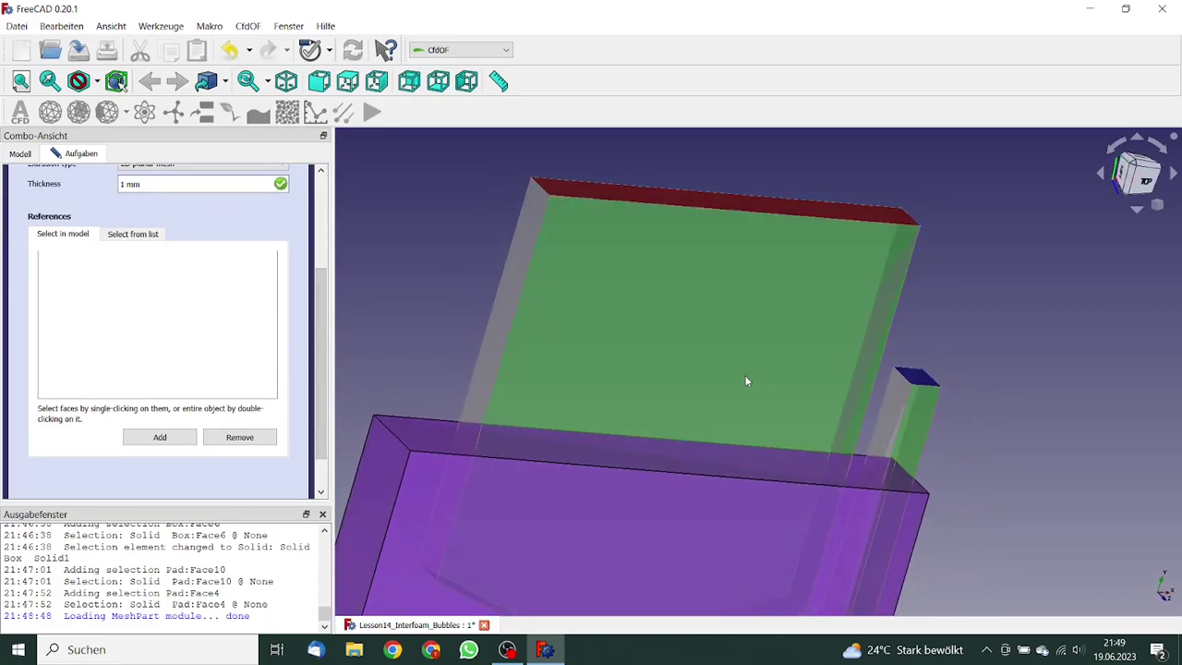
click(179, 439)
drag(328, 397, 325, 308)
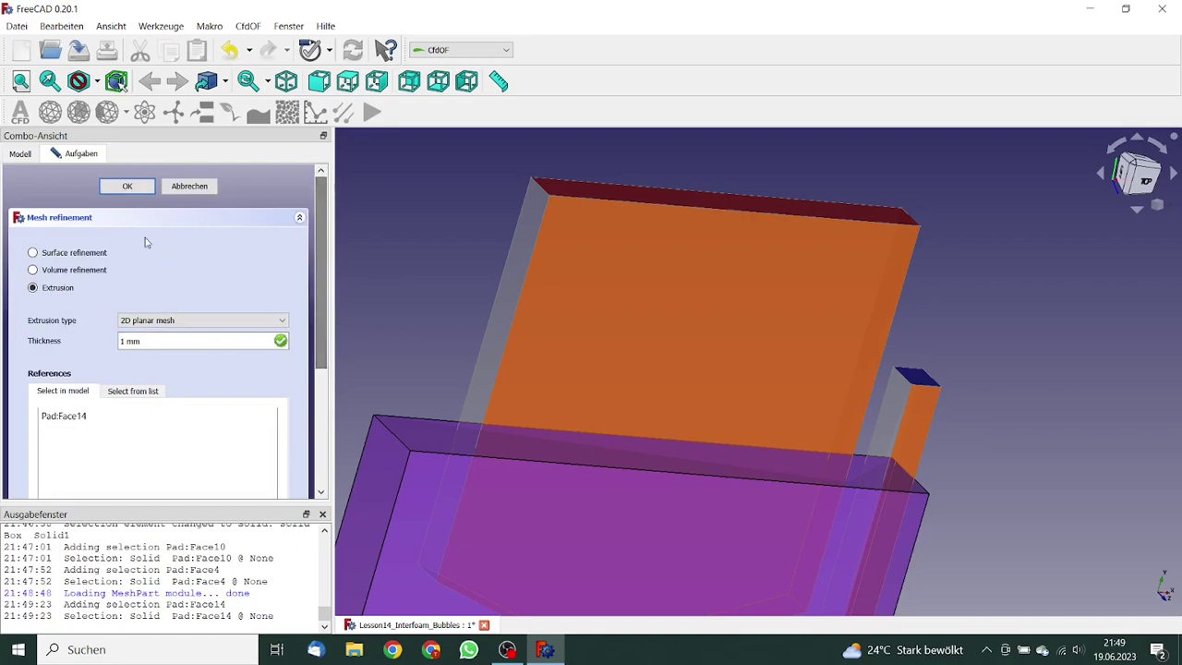
click(141, 191)
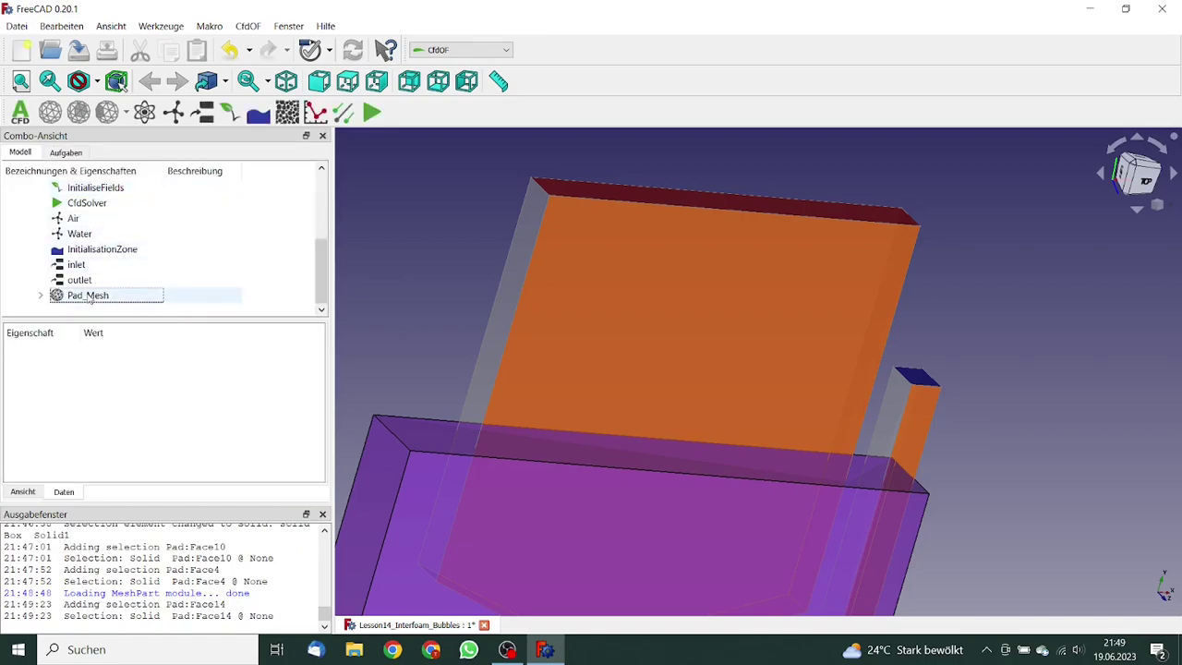
Step: Write the mesh case for Pad_Mesh and run the cfMesh mesher
double_click(92, 296)
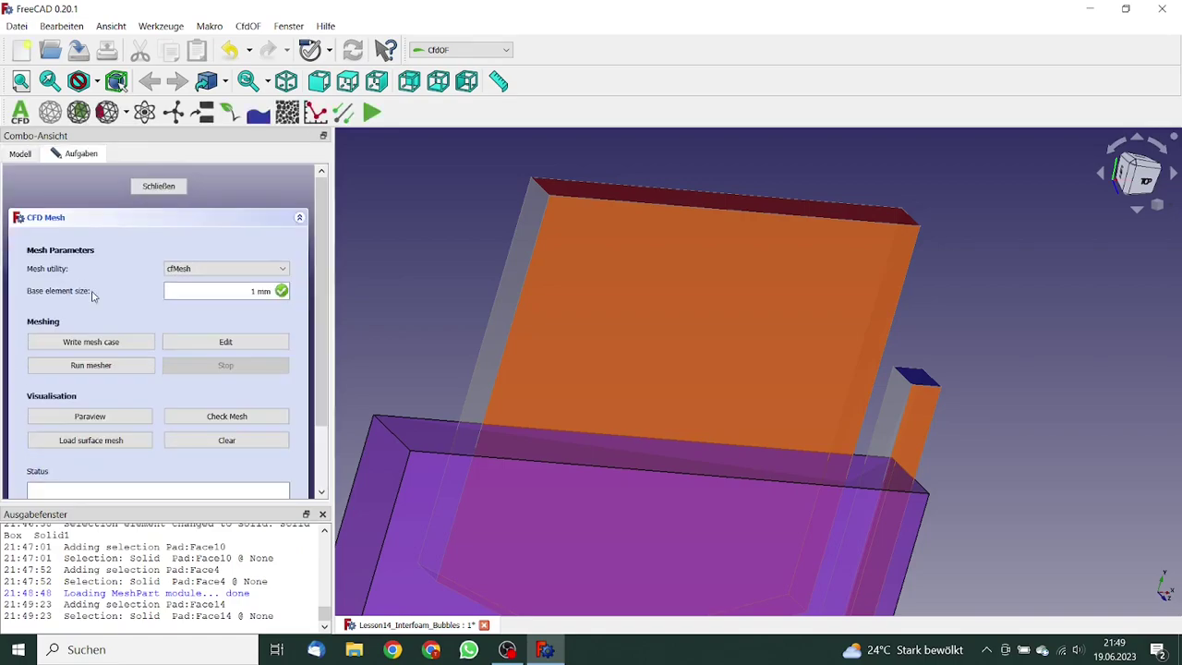
click(91, 341)
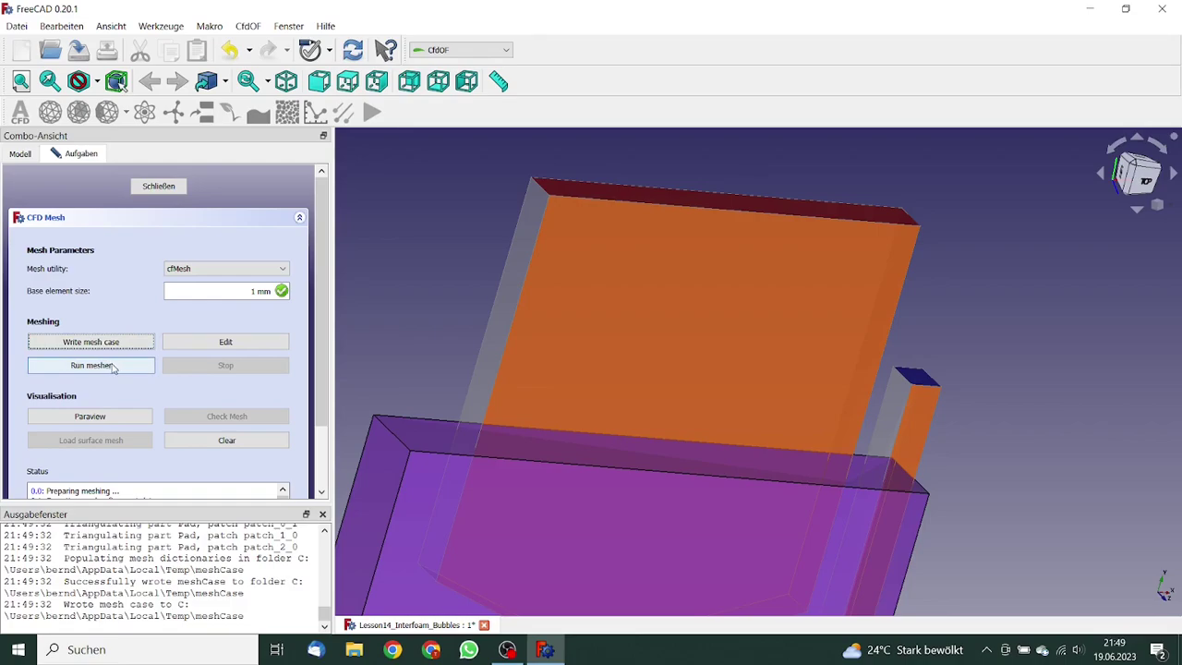
click(91, 366)
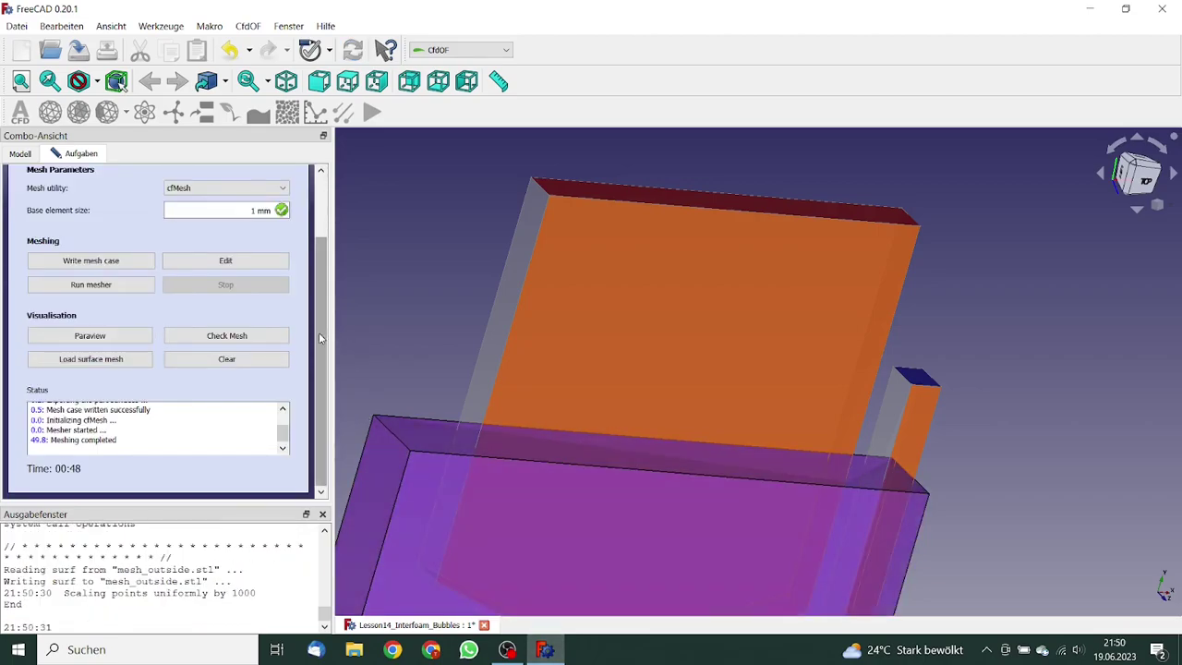
Step: Load the surface mesh for inspection in the top view, close the mesh settings and save the document
click(1143, 179)
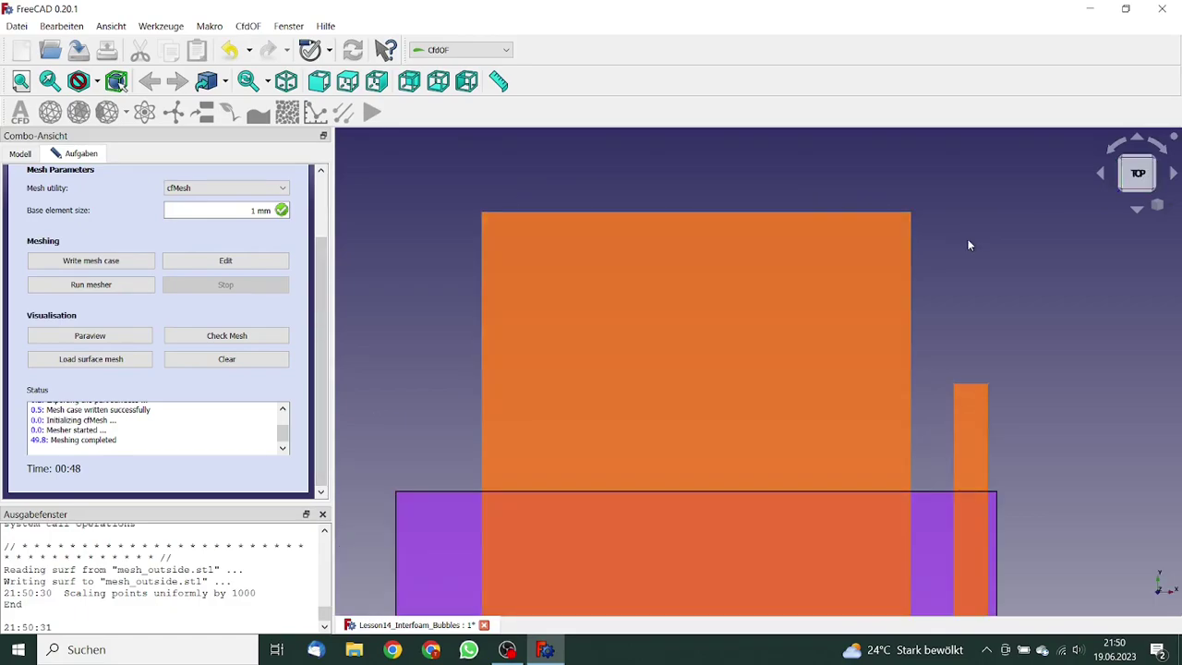
scroll(967, 247, down, 4)
scroll(893, 290, up, 3)
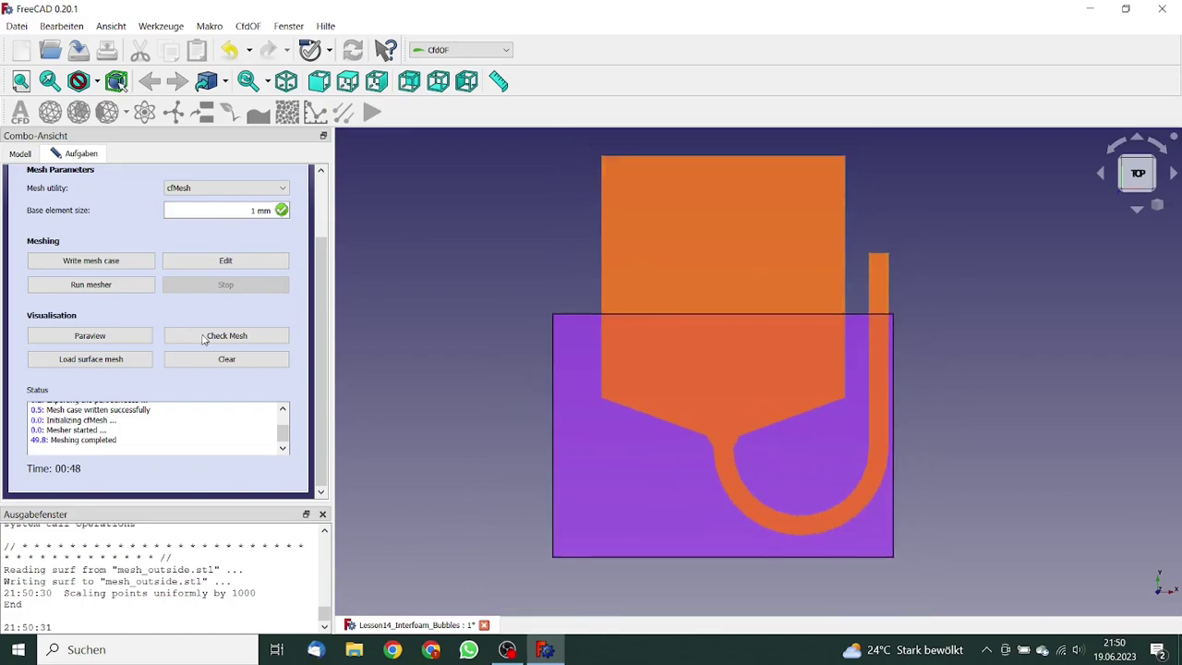
click(83, 360)
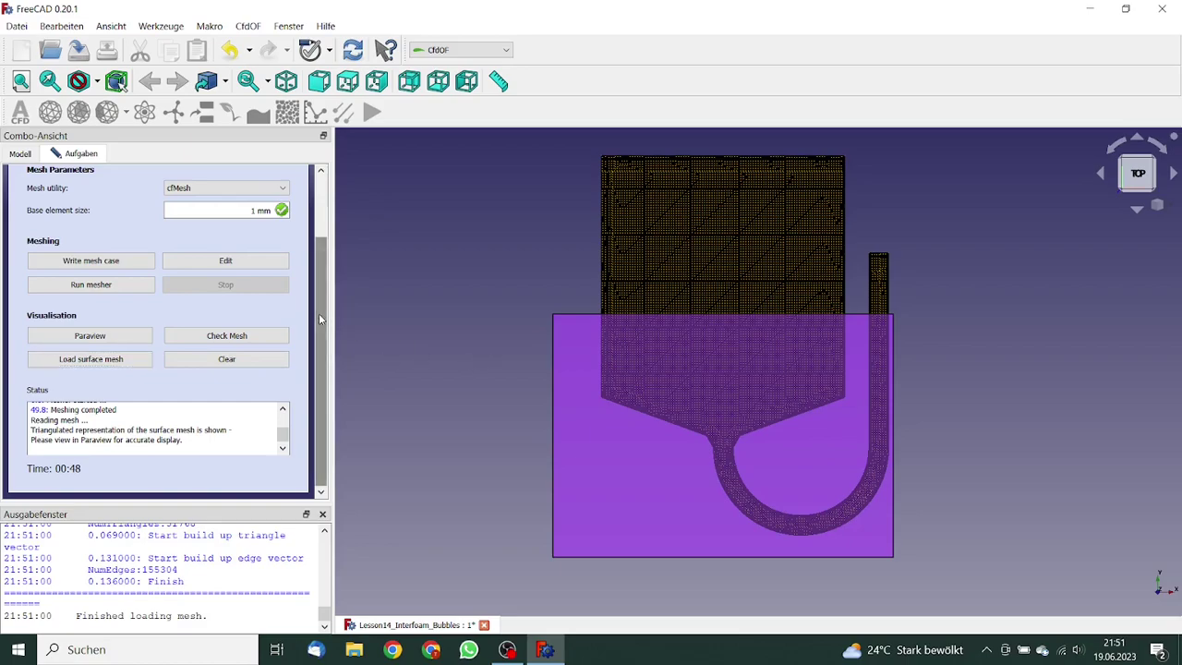
scroll(319, 313, up, 2)
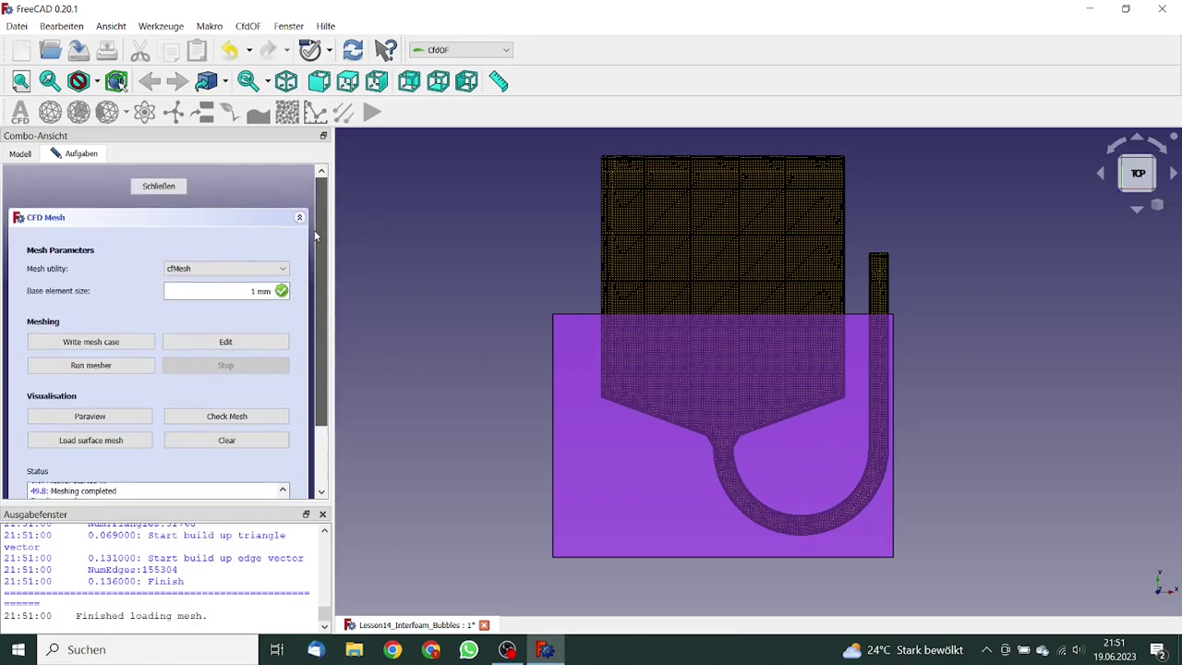
click(158, 186)
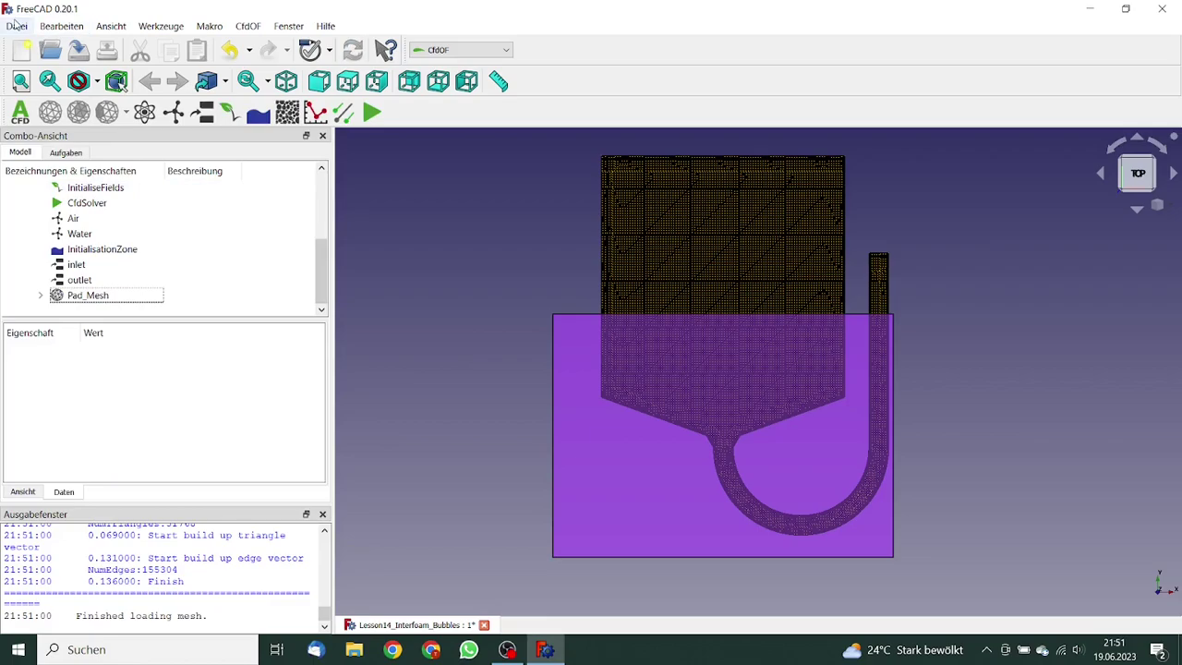
click(16, 25)
click(33, 124)
Step: Set the End Time of the CfdSolver to 5 s
click(137, 205)
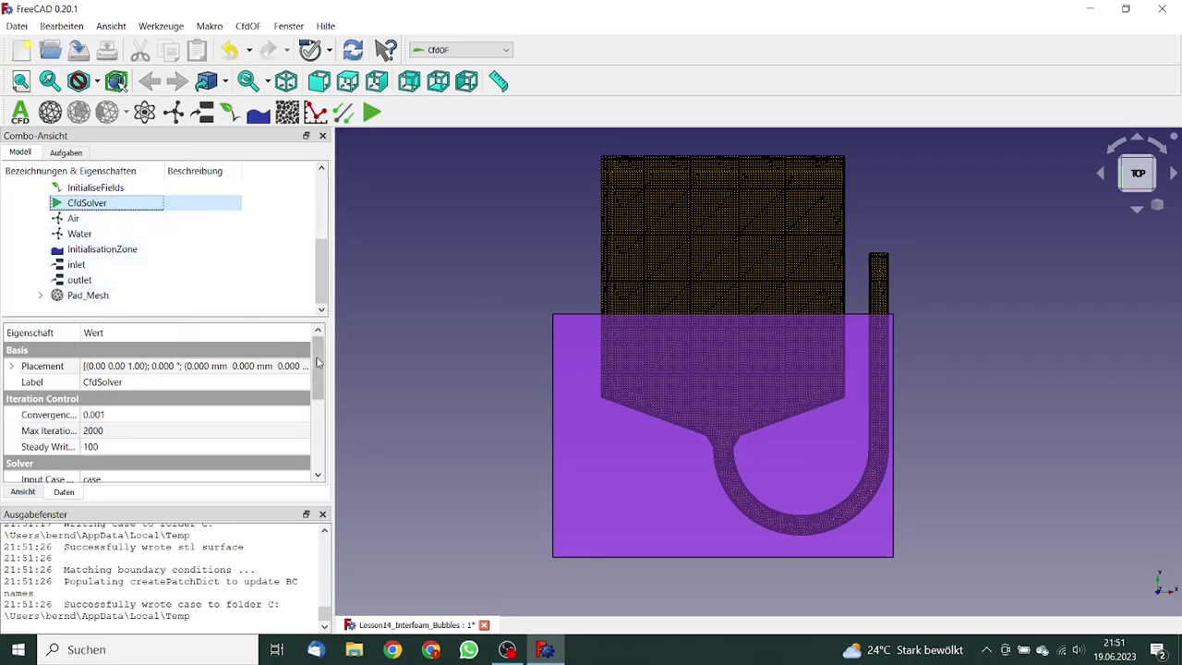
drag(318, 370, 317, 447)
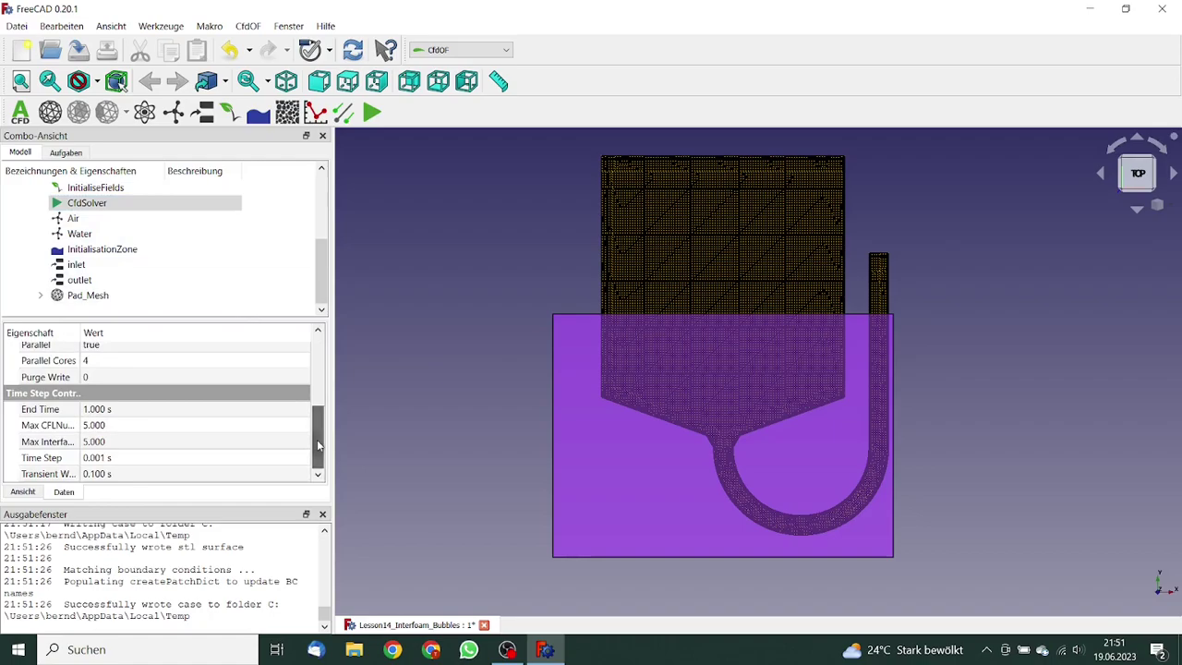
click(88, 414)
click(83, 409)
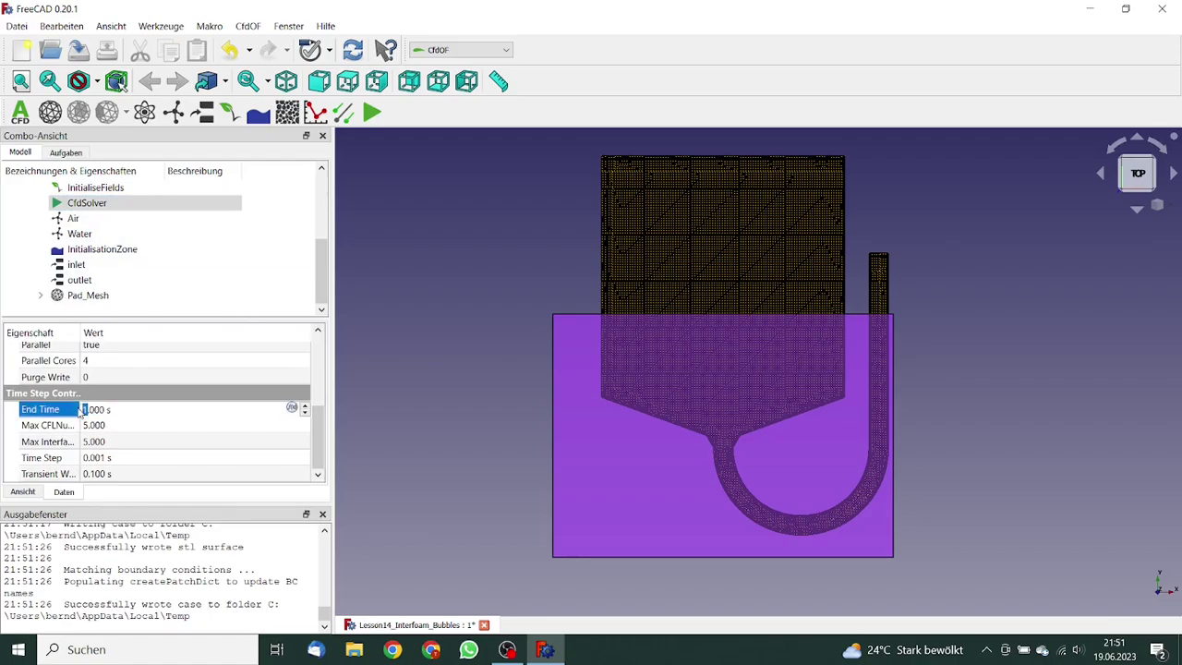
text(5,)
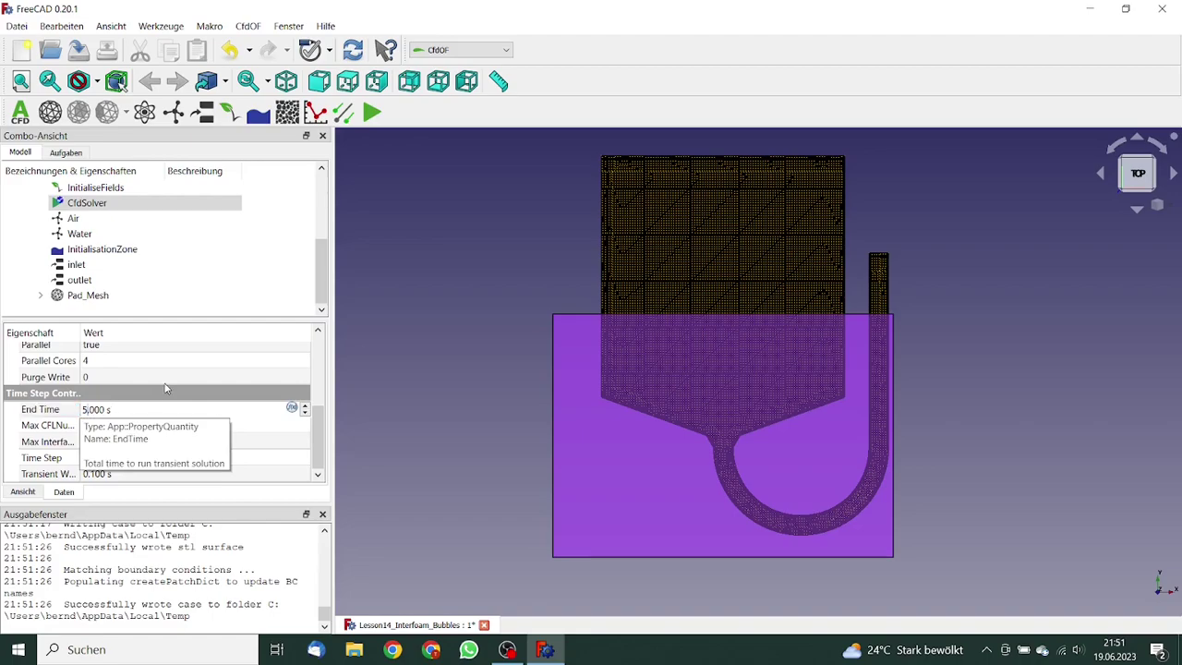
key(Return)
mouse_move(317, 393)
mouse_down()
mouse_move(317, 465)
mouse_move(318, 388)
mouse_up()
Step: Write the CfdSolver case and run the simulation
double_click(92, 203)
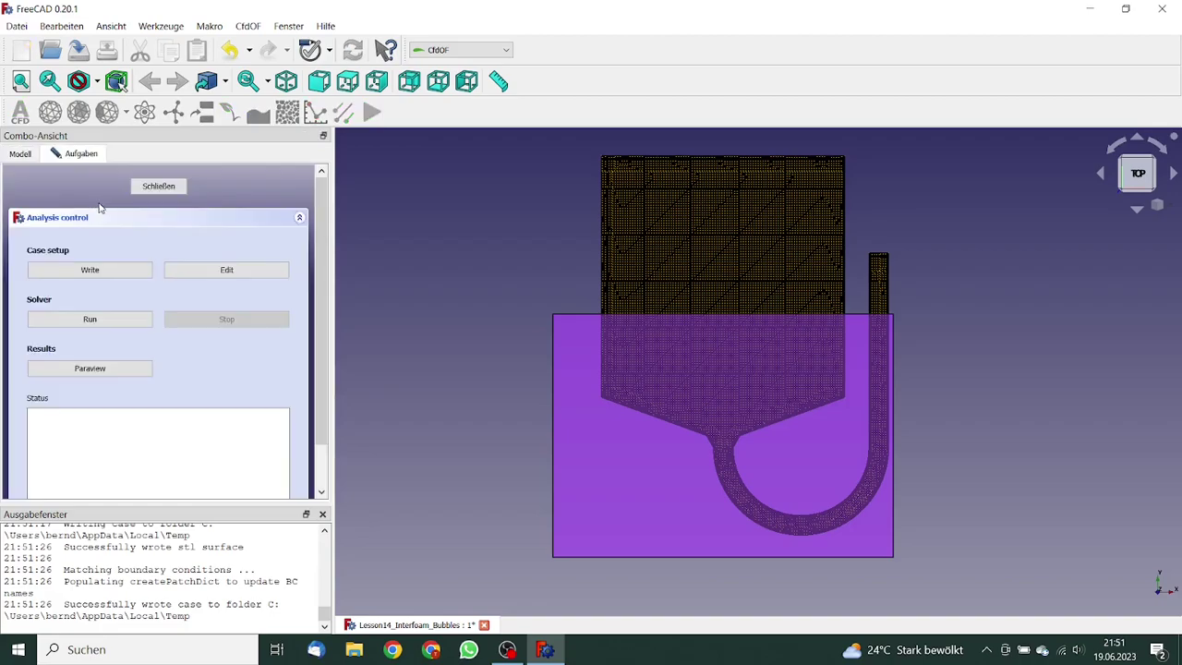
click(121, 275)
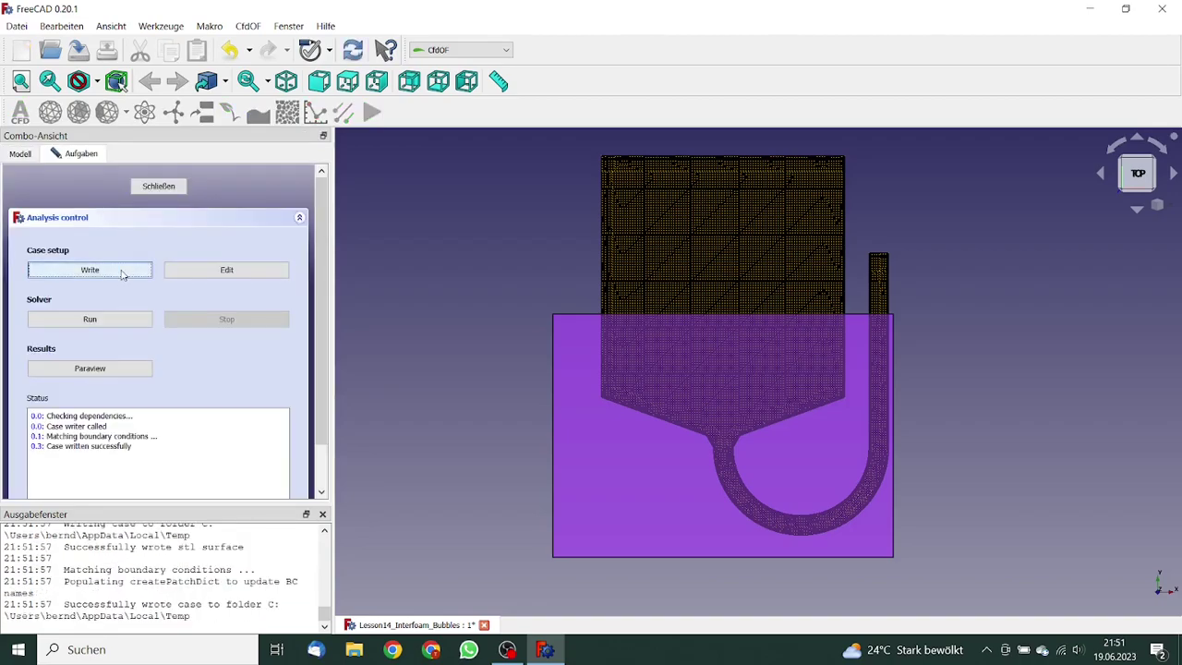
click(127, 321)
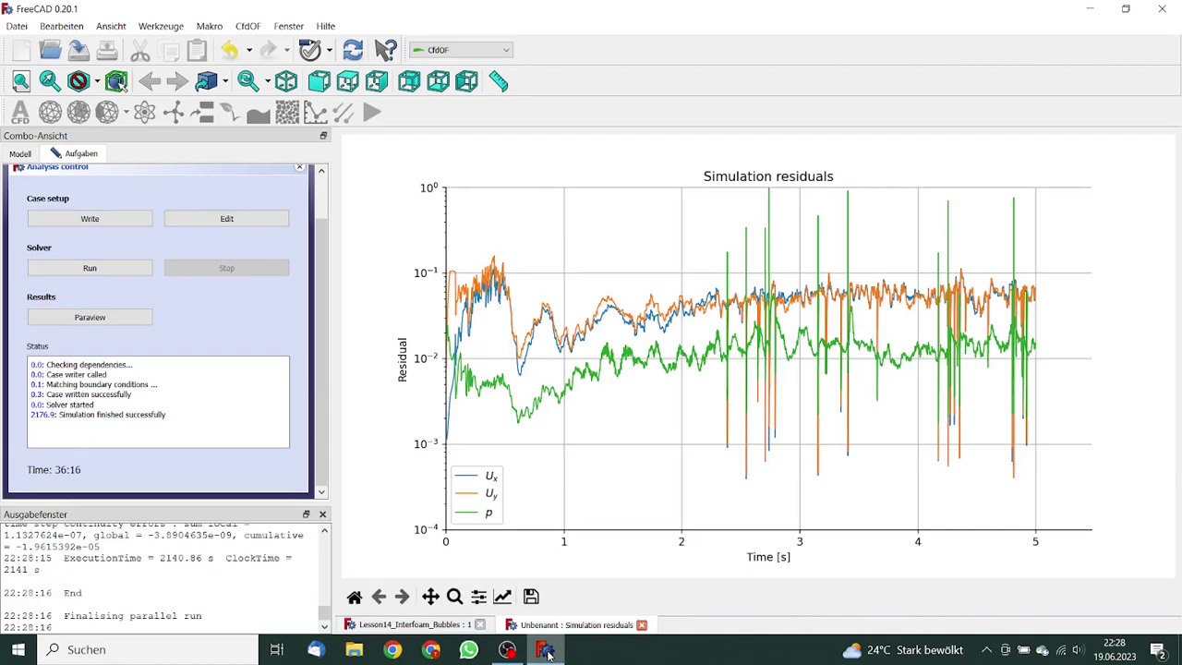
Step: Open the simulation results in ParaView, go to the first time step and colour the model by alpha.Air
click(91, 319)
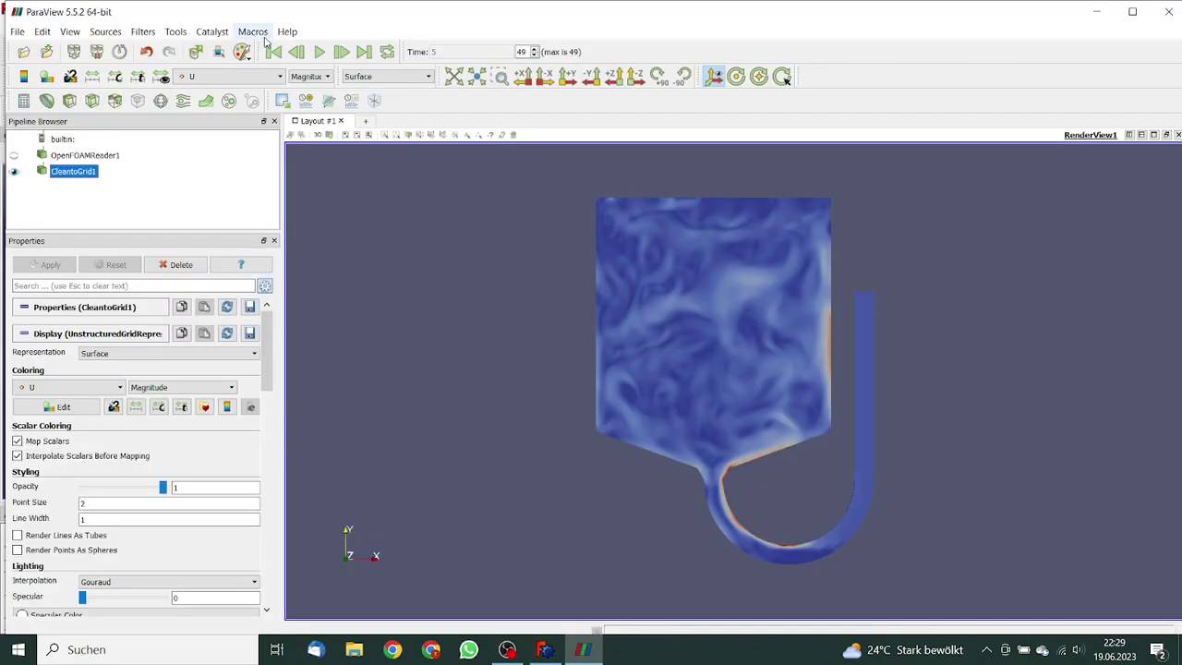
click(273, 51)
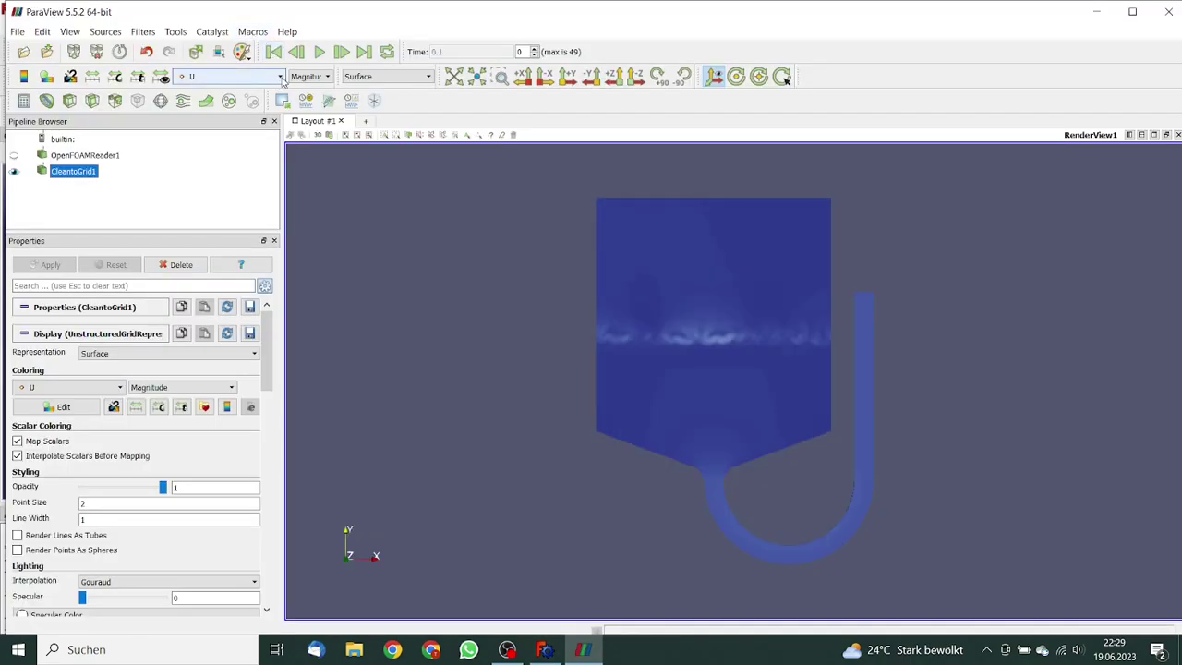
click(280, 77)
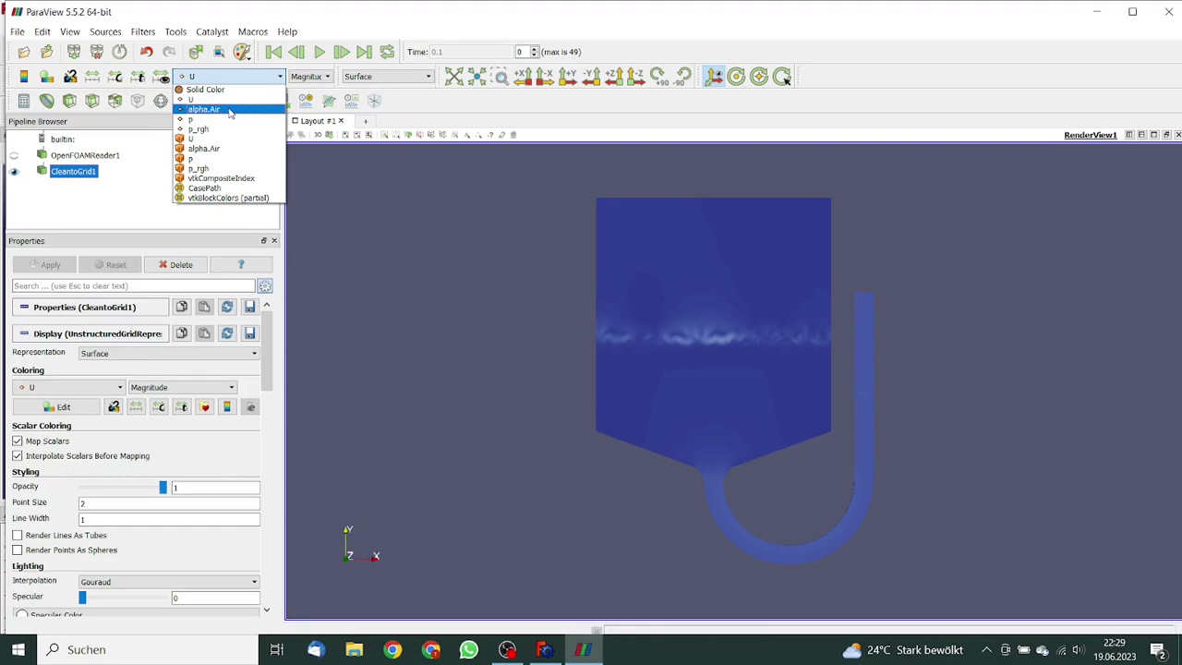
click(205, 109)
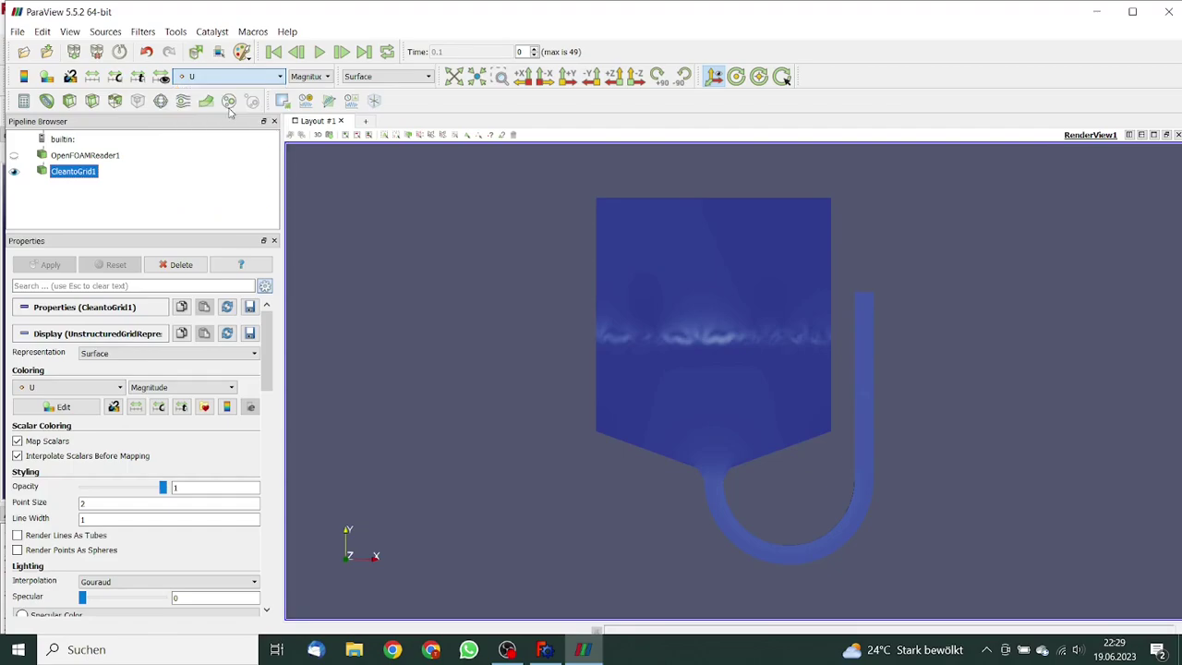
Step: Reduce the alpha.Air colour map to 2 table values so only two discrete colours are used
click(63, 407)
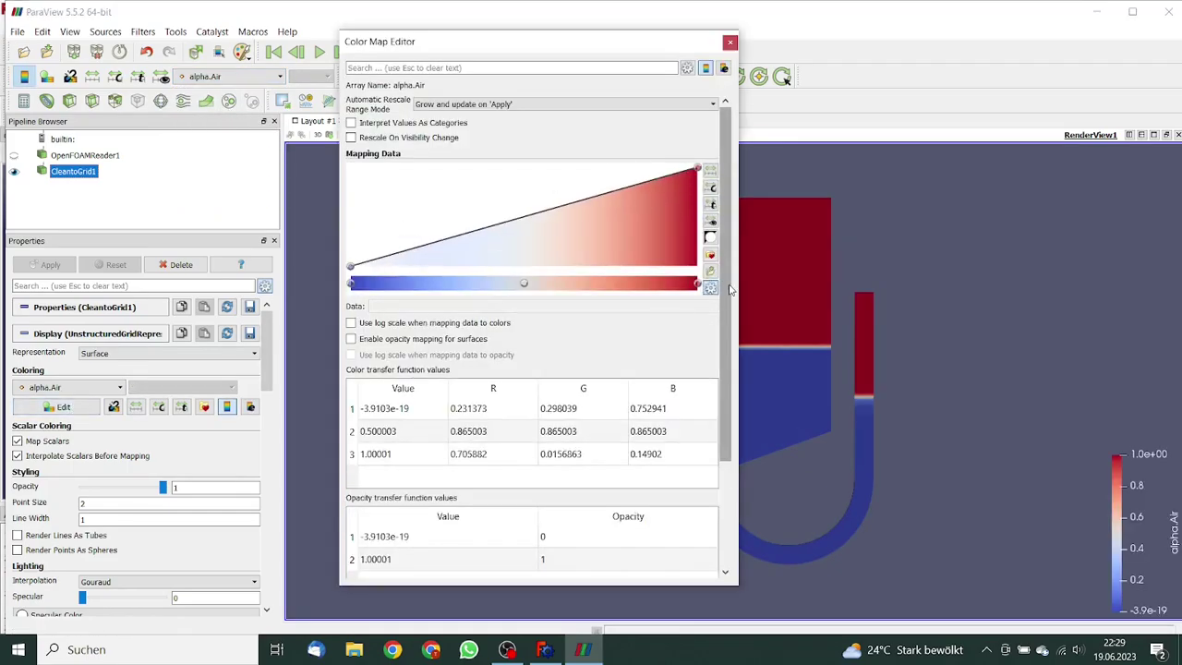
scroll(737, 325, down, 3)
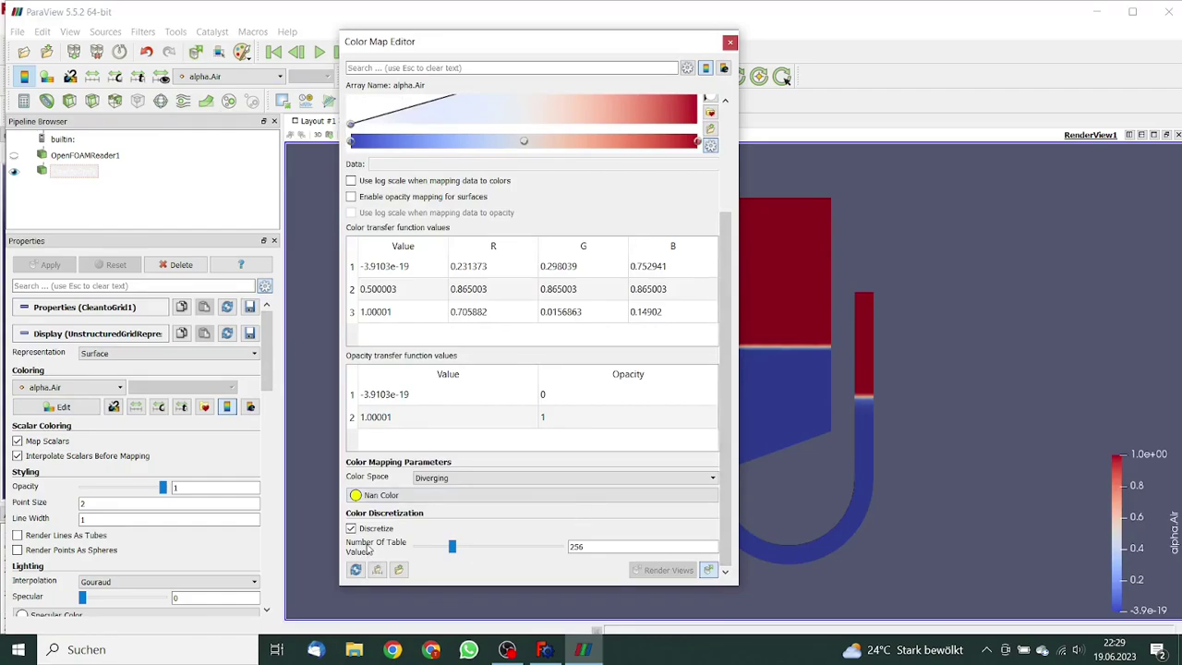
double_click(591, 547)
text(2)
click(730, 43)
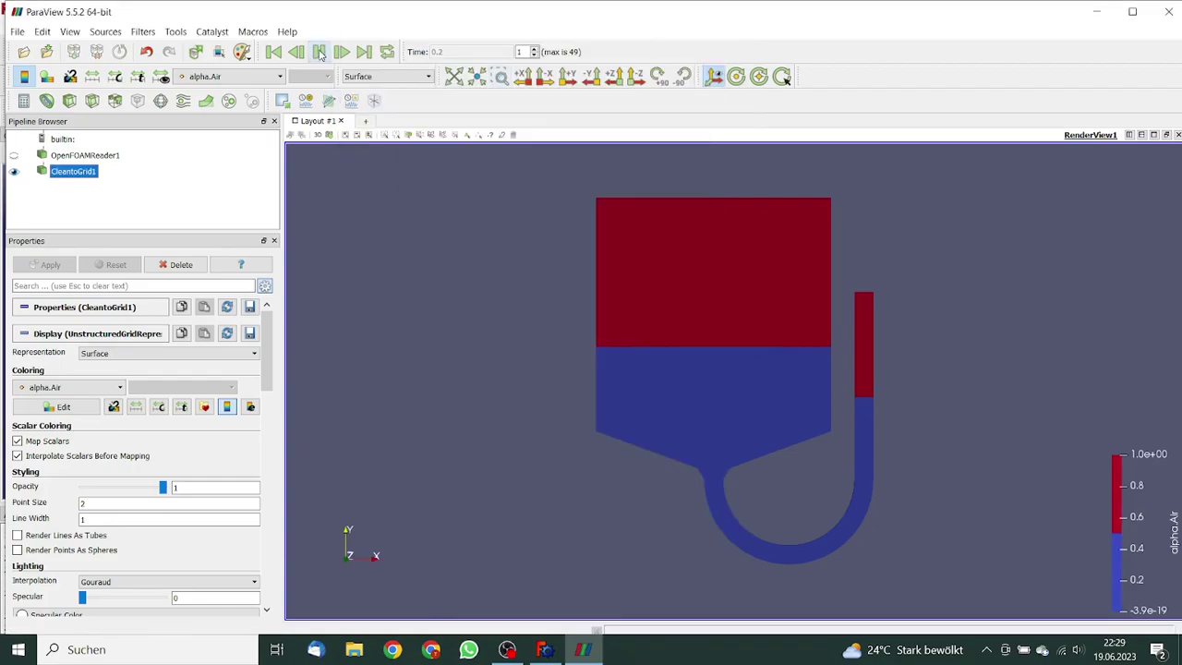
Step: Play the alpha.Air animation, return to the first time step and advance step by step to 0.8 s
click(318, 53)
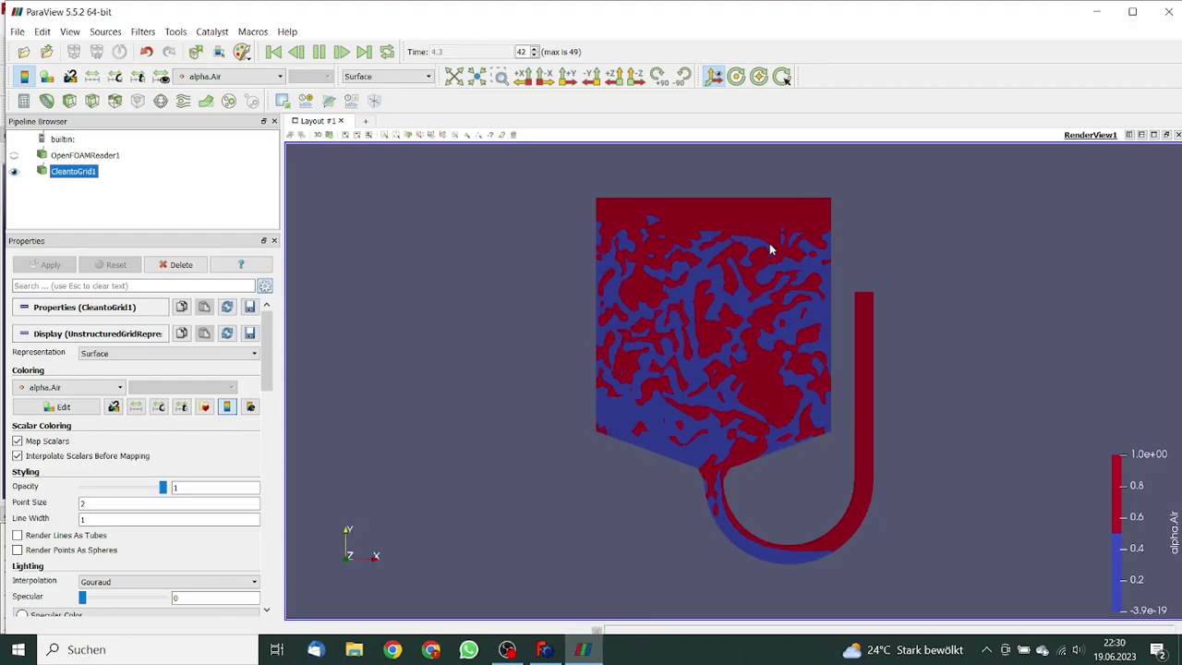
click(275, 52)
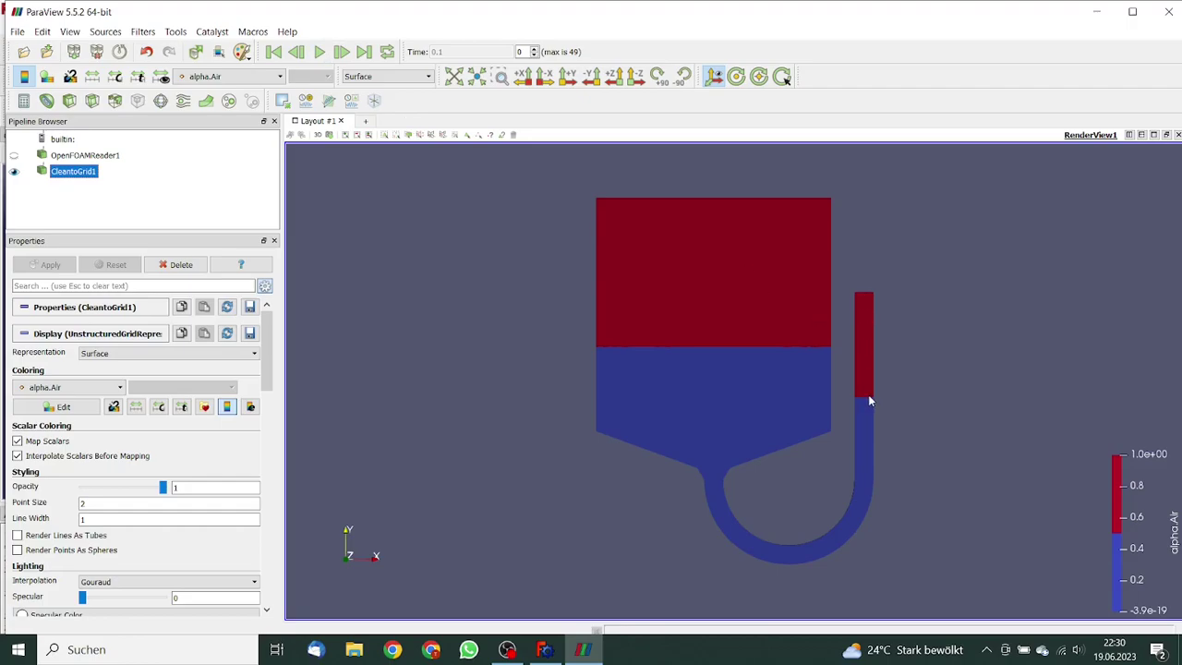
click(341, 51)
click(341, 52)
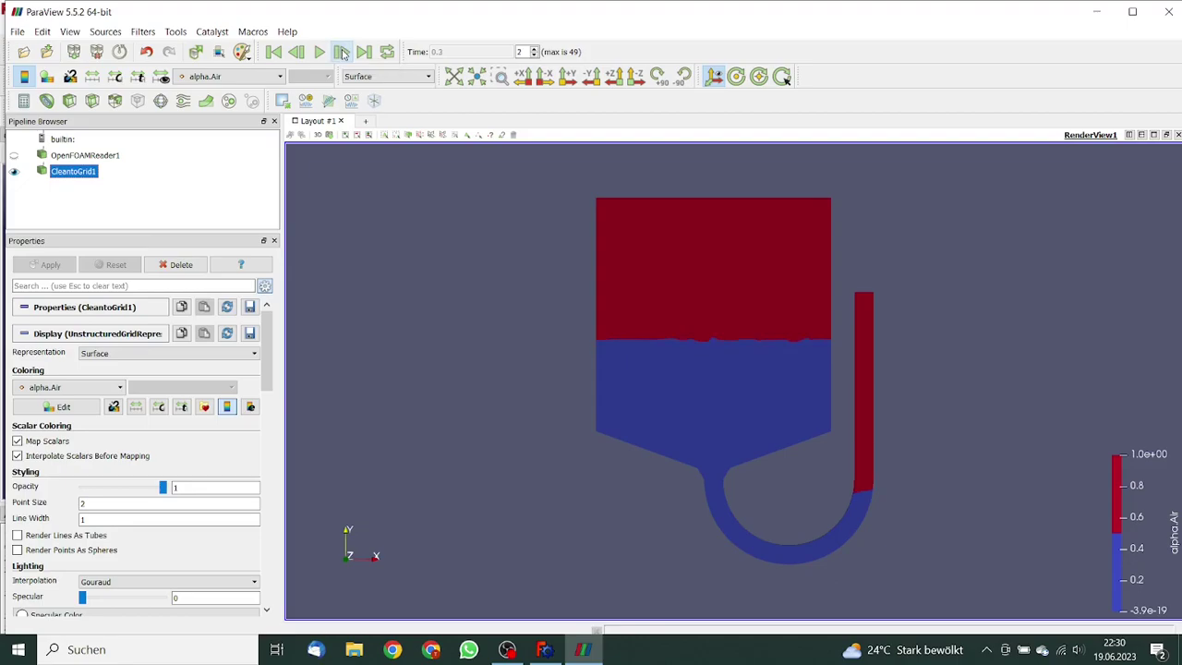
click(341, 52)
click(342, 51)
click(342, 52)
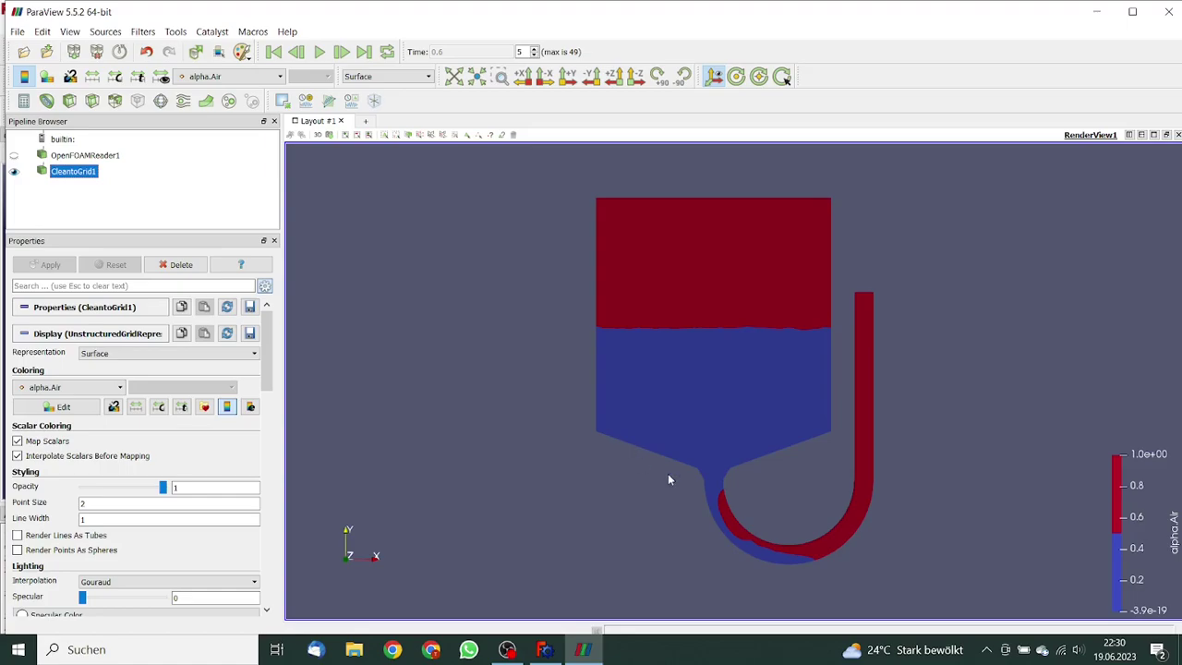
click(342, 53)
click(348, 56)
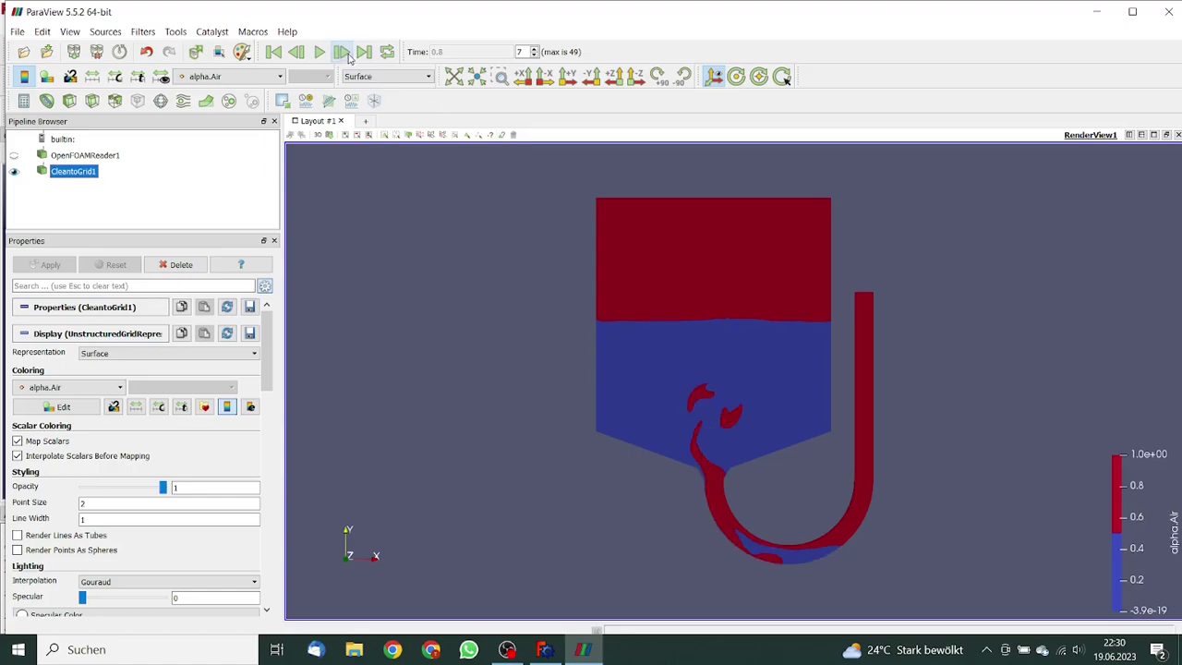
Step: Advance the two-colour alpha.Air result one time step at a time to 1.5 s to examine the rising air bubbles
click(342, 53)
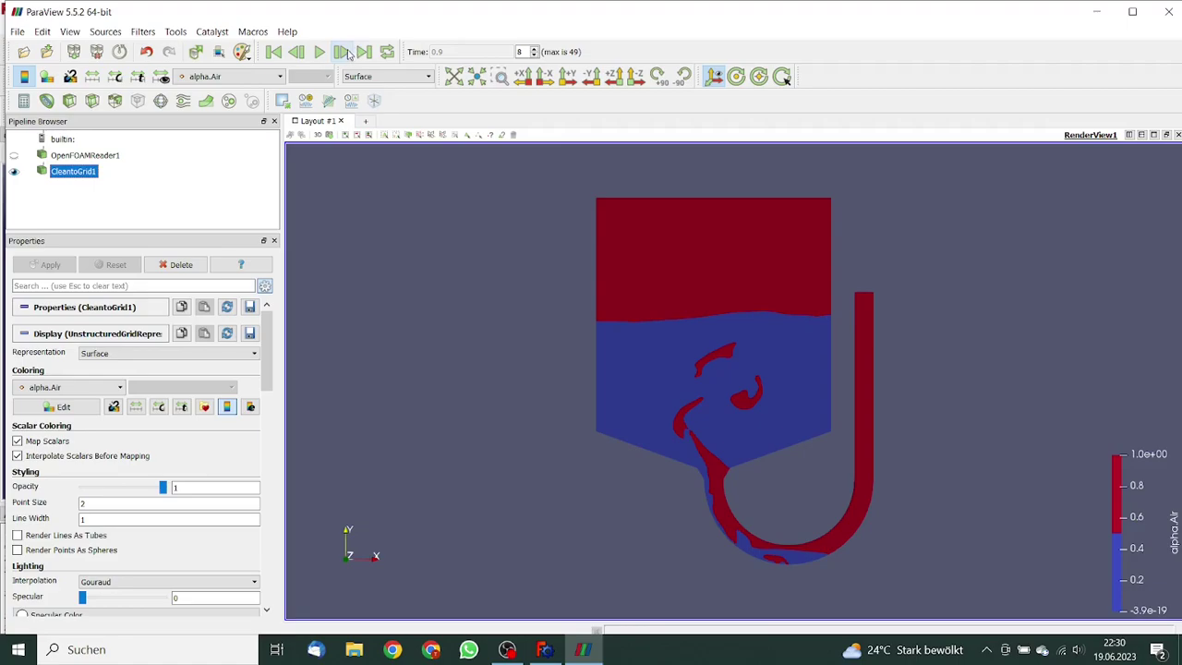
click(344, 54)
click(343, 53)
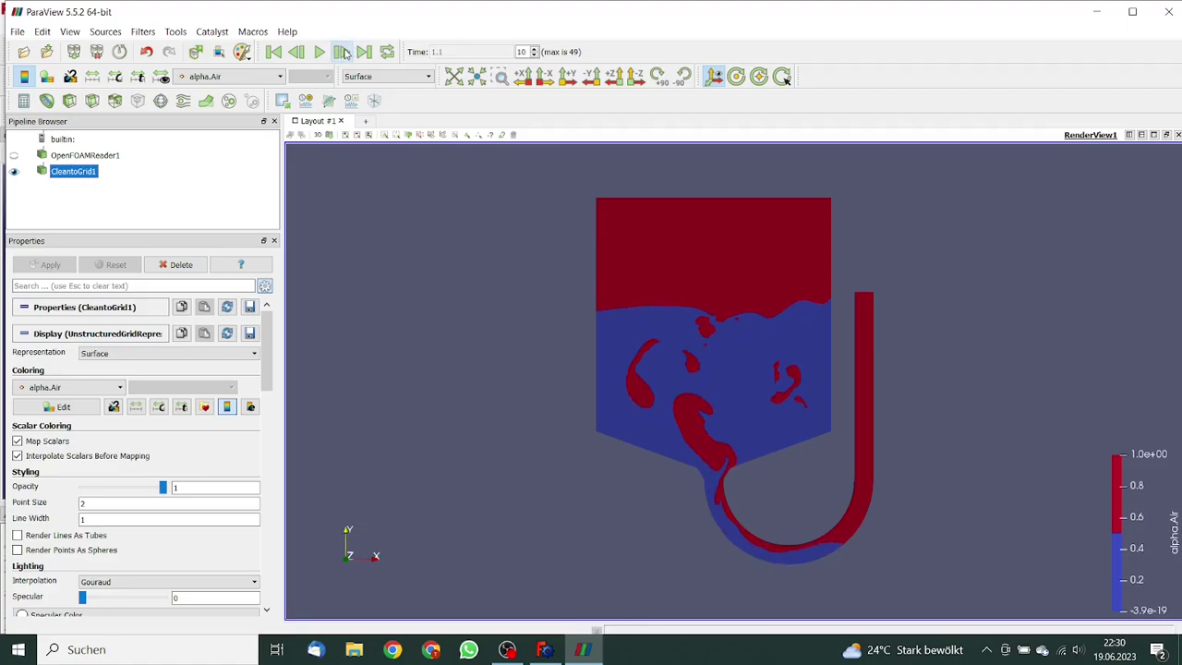
click(344, 53)
click(343, 53)
click(343, 54)
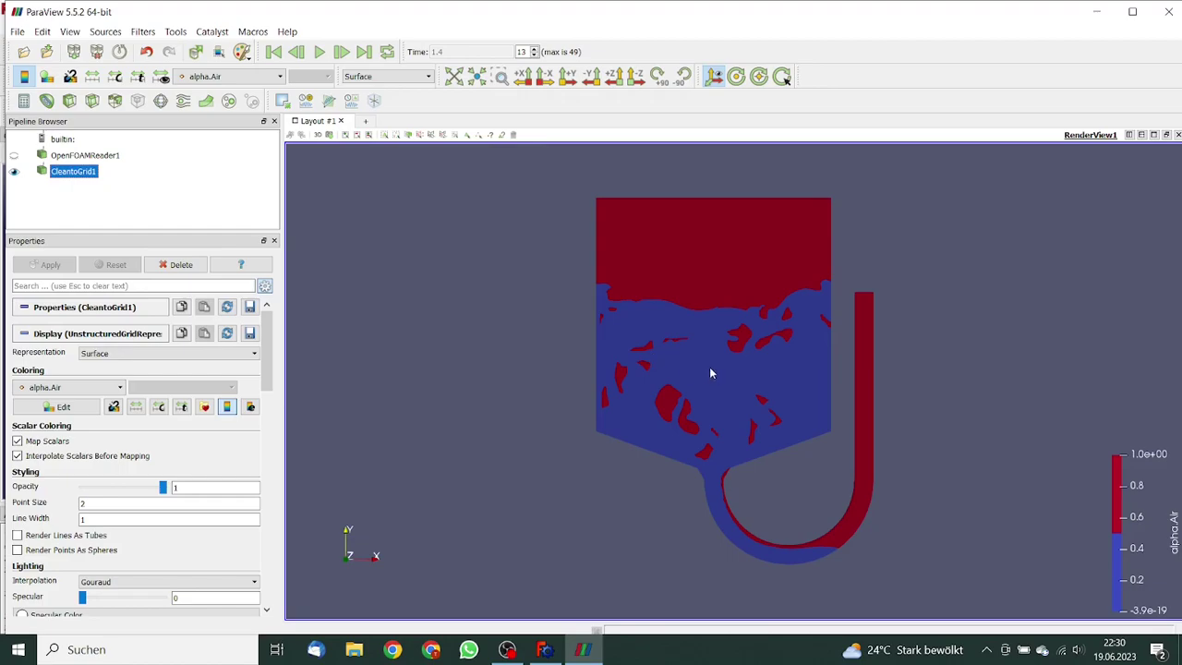
click(342, 51)
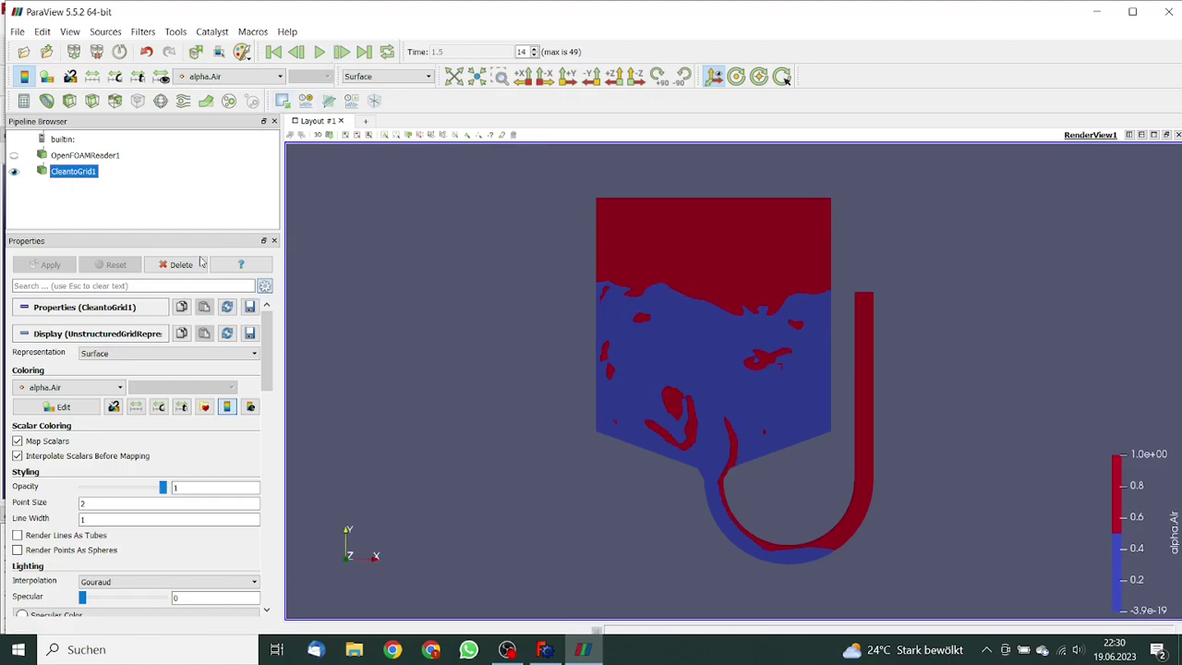
Step: Raise the number of table values in the alpha.Air colour map to 256 for a smooth gradient view
click(63, 407)
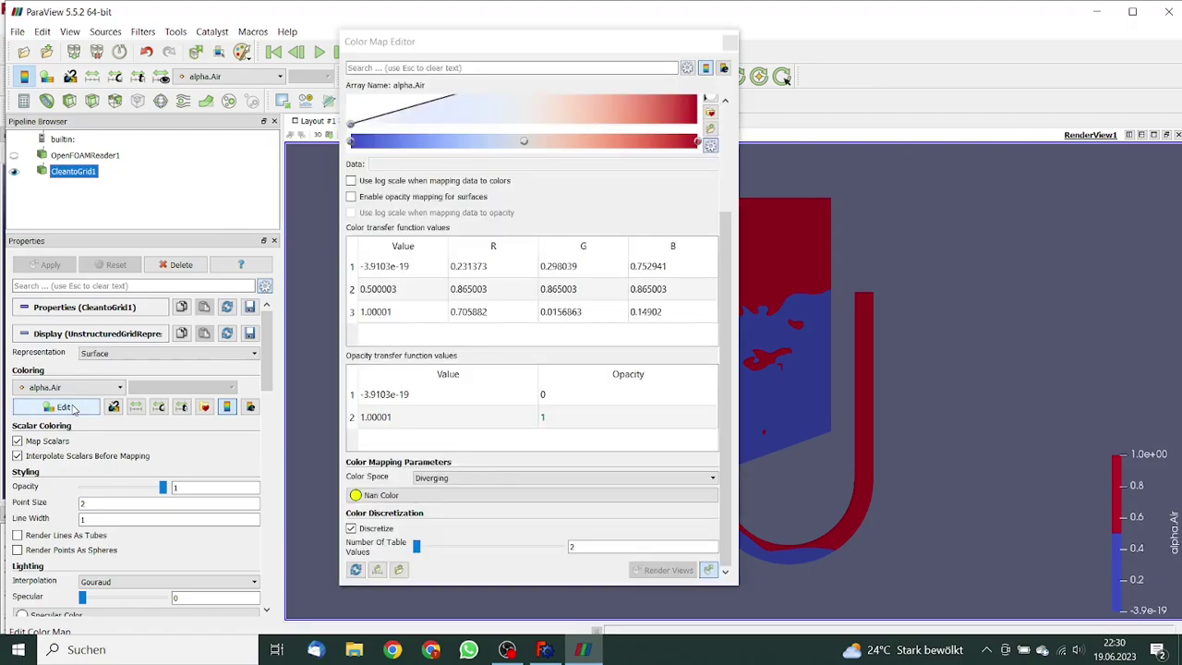
click(727, 228)
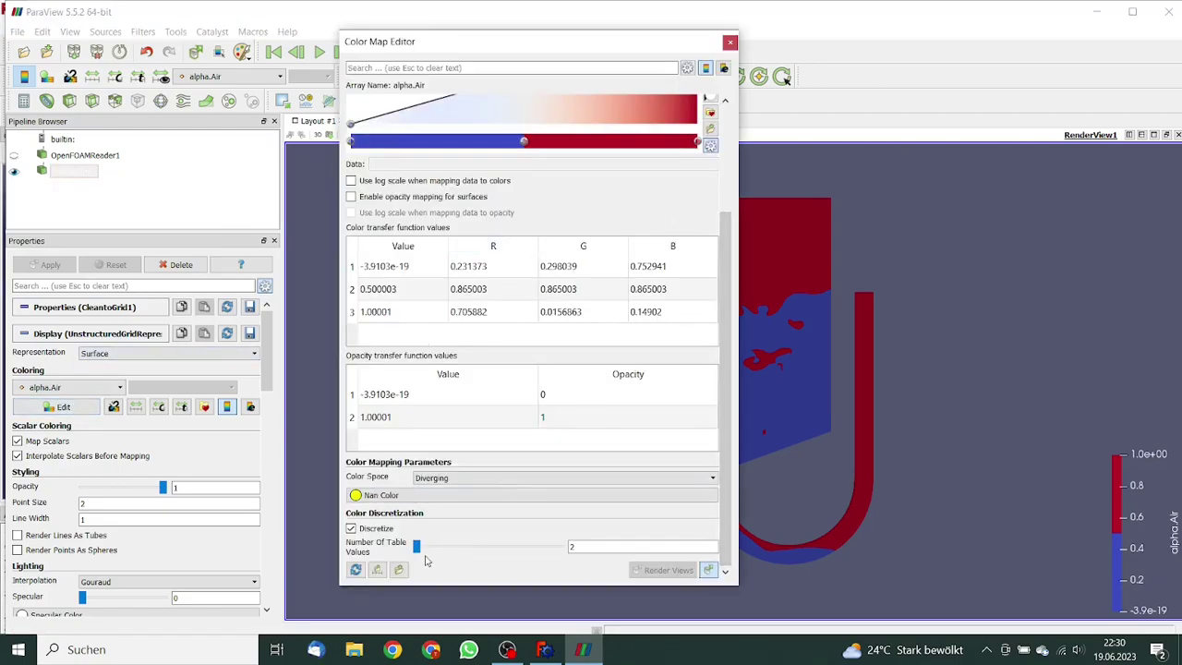
drag(415, 547, 462, 547)
click(730, 41)
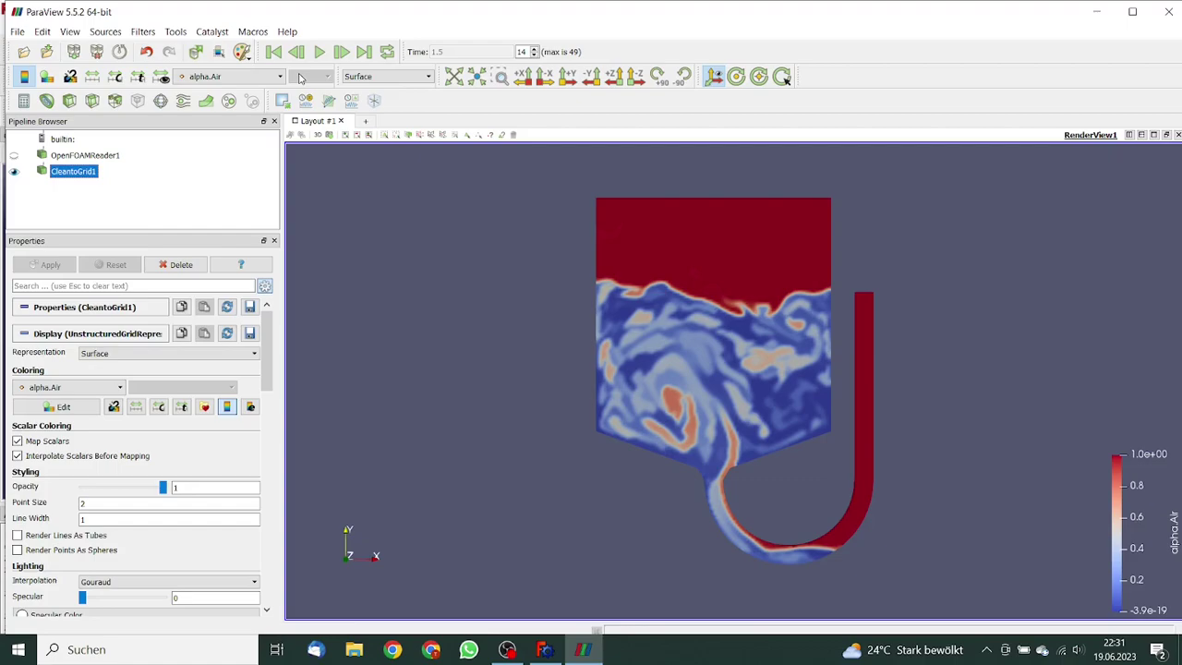
Step: Set the alpha.Air colour map back to 2 table values and close the colour map editor
click(61, 407)
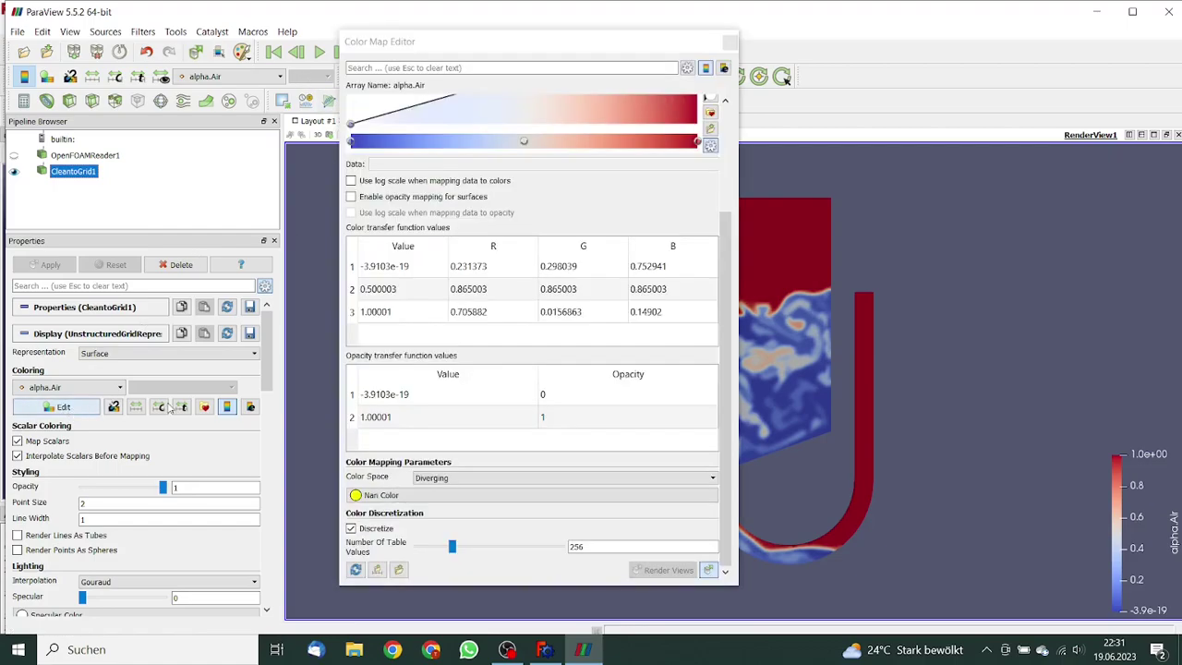
double_click(591, 547)
text(2)
click(729, 41)
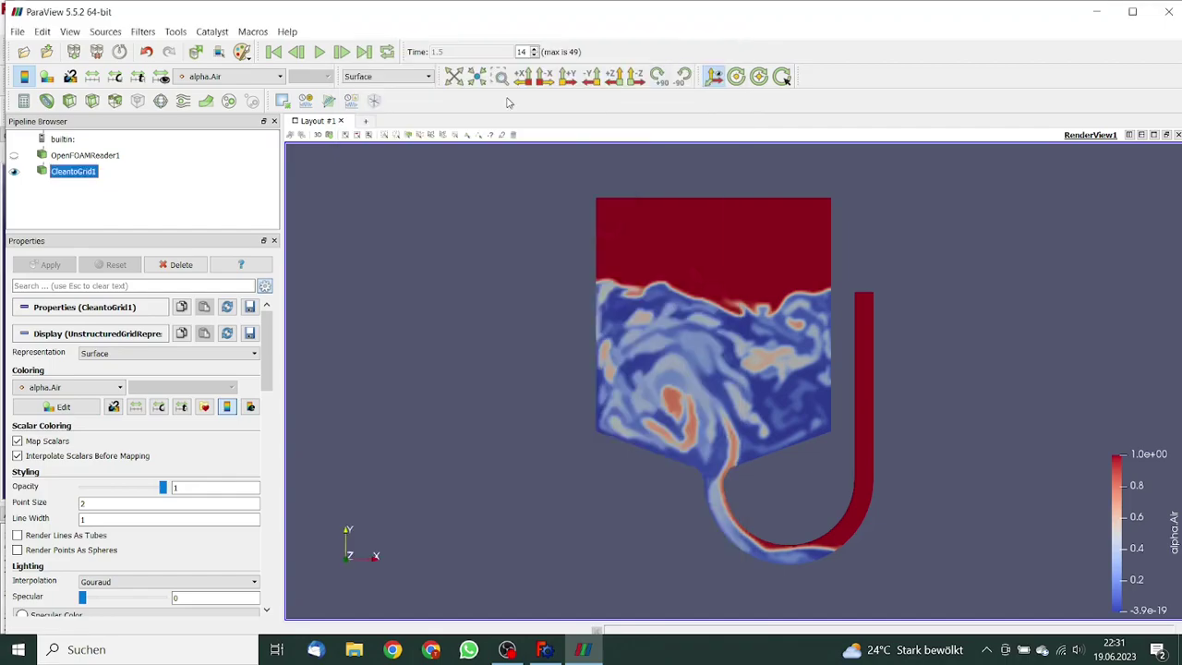
Step: Step one time step forward and back to 1.5 s, and play the alpha.Air animation from there
click(340, 52)
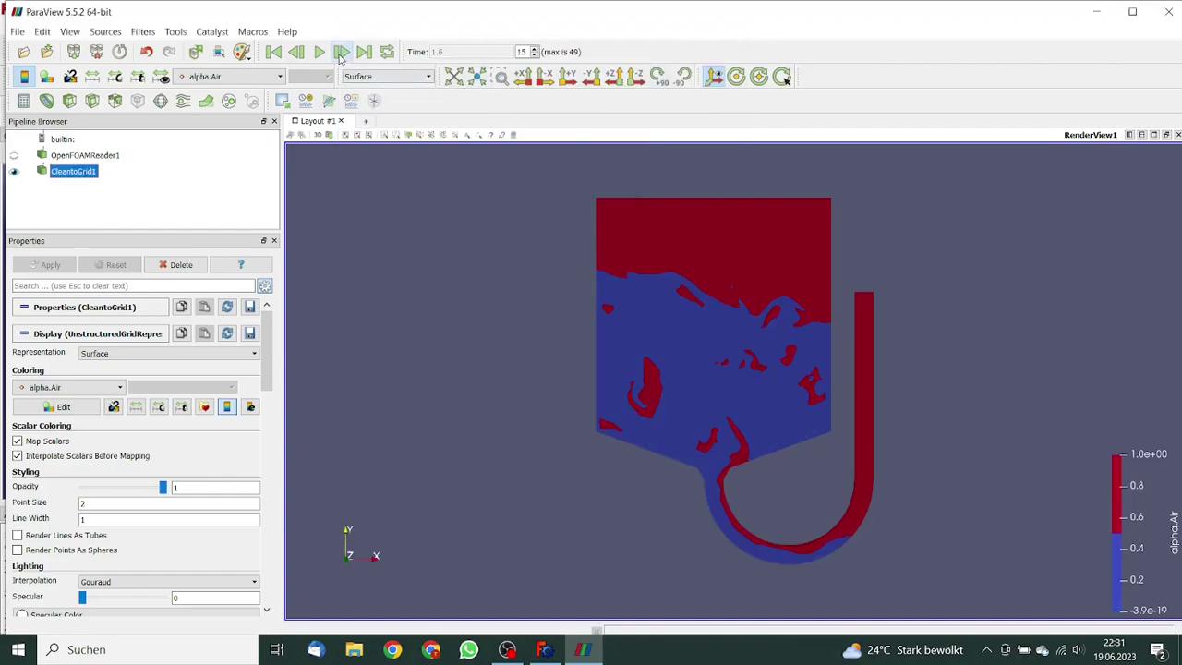
click(296, 52)
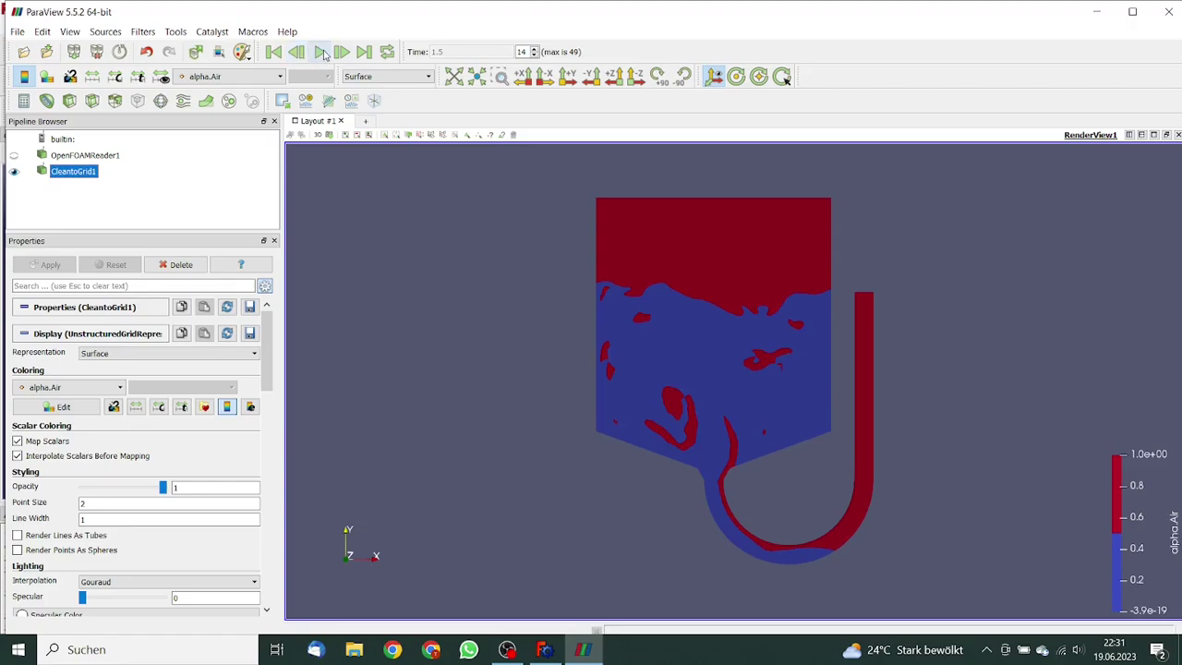
click(320, 52)
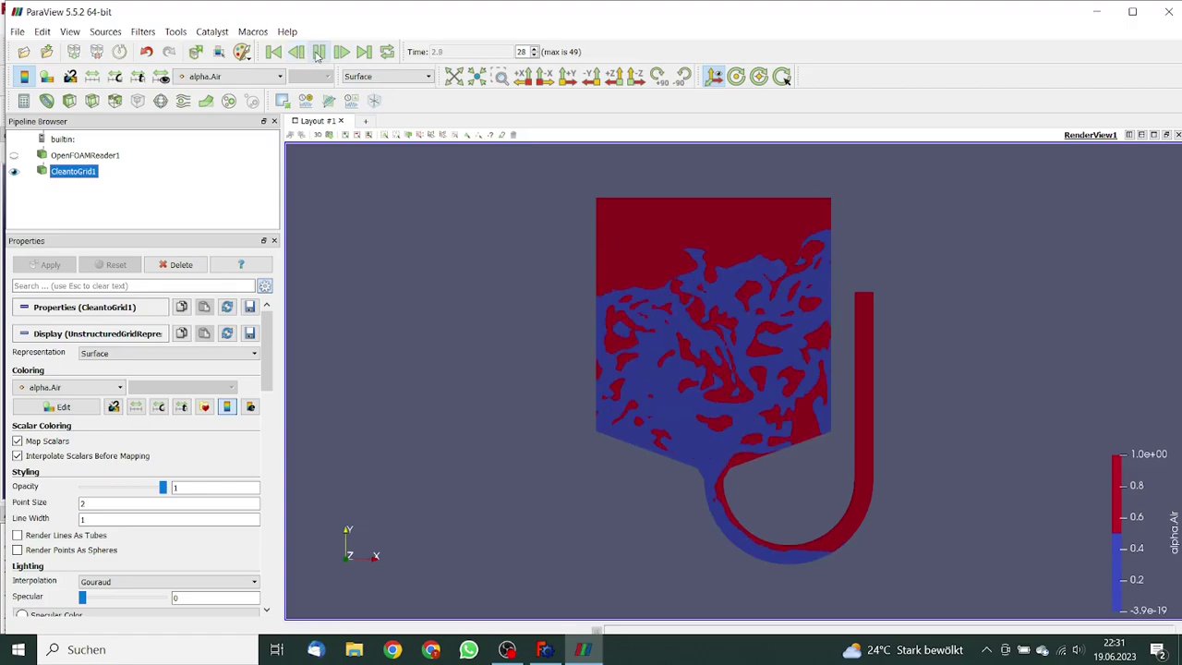